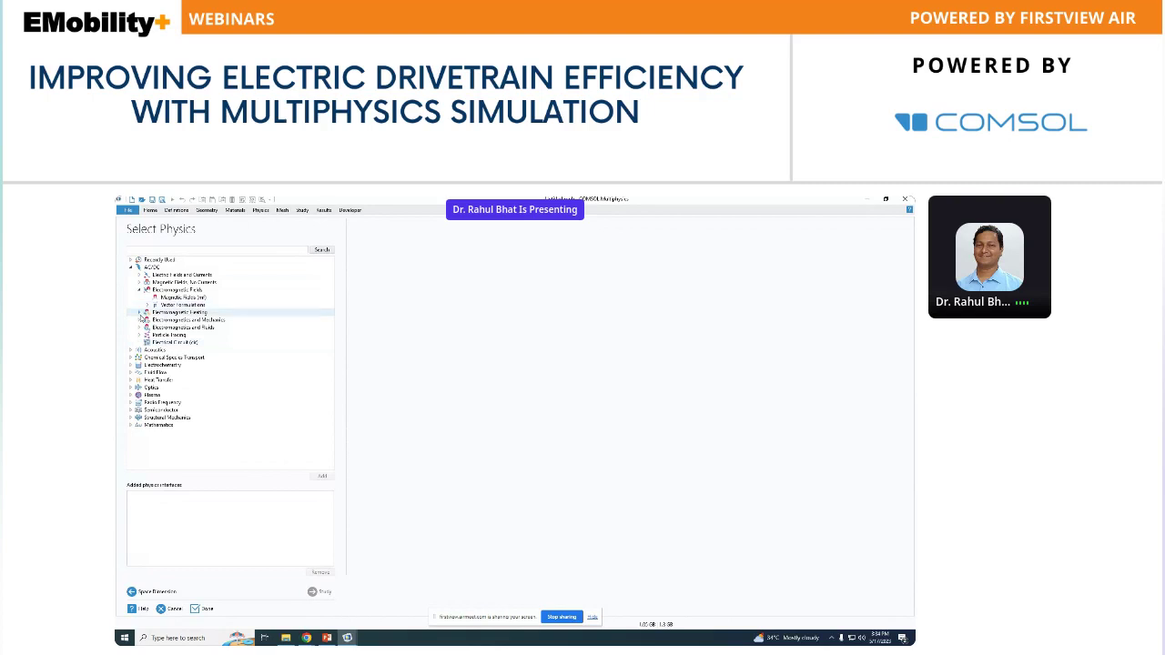
# Add the Rotating Machinery, Magnetic physics with a Stationary study and create the model without saving the previous untitled one
pyautogui.click(140, 319)
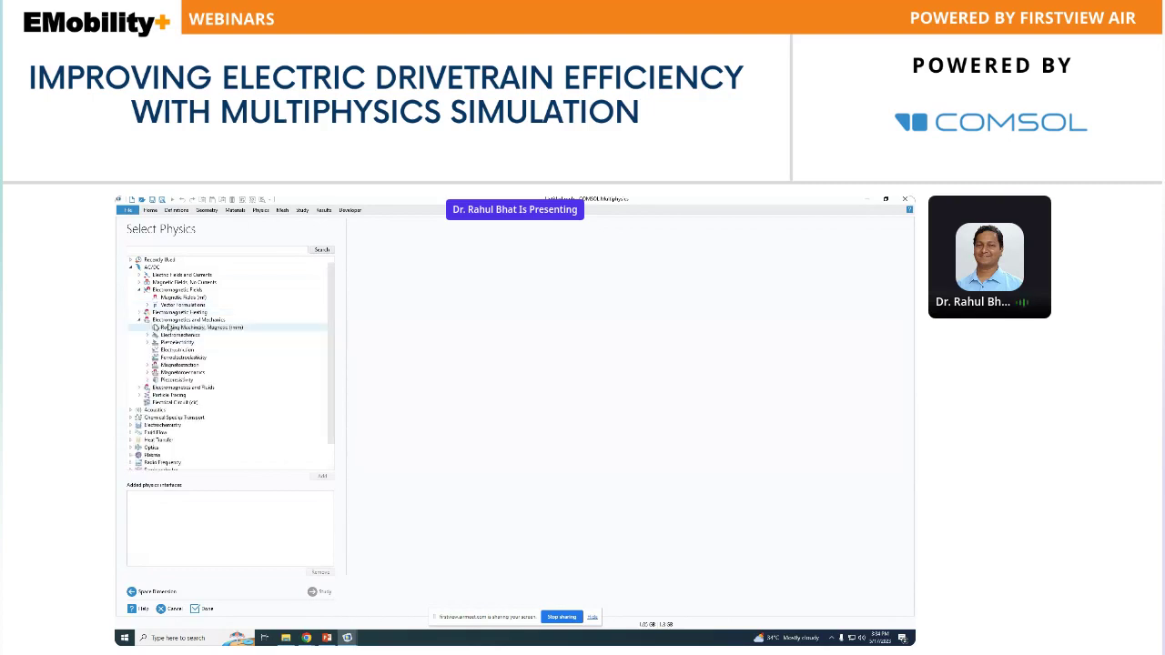
pyautogui.click(165, 328)
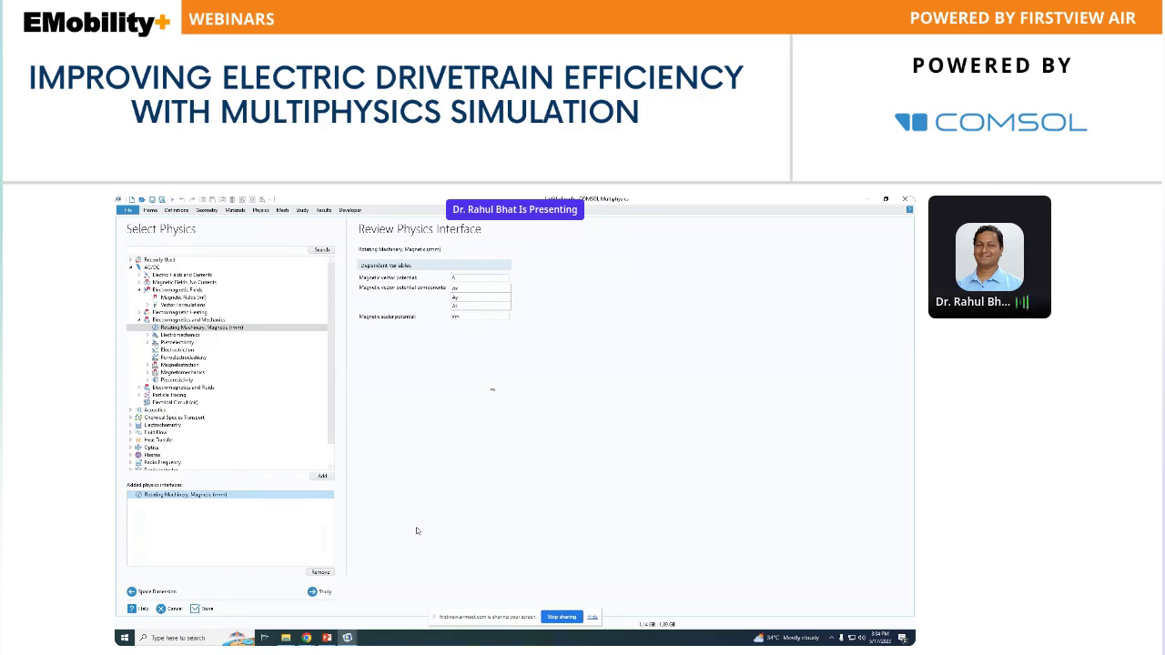
pyautogui.click(321, 592)
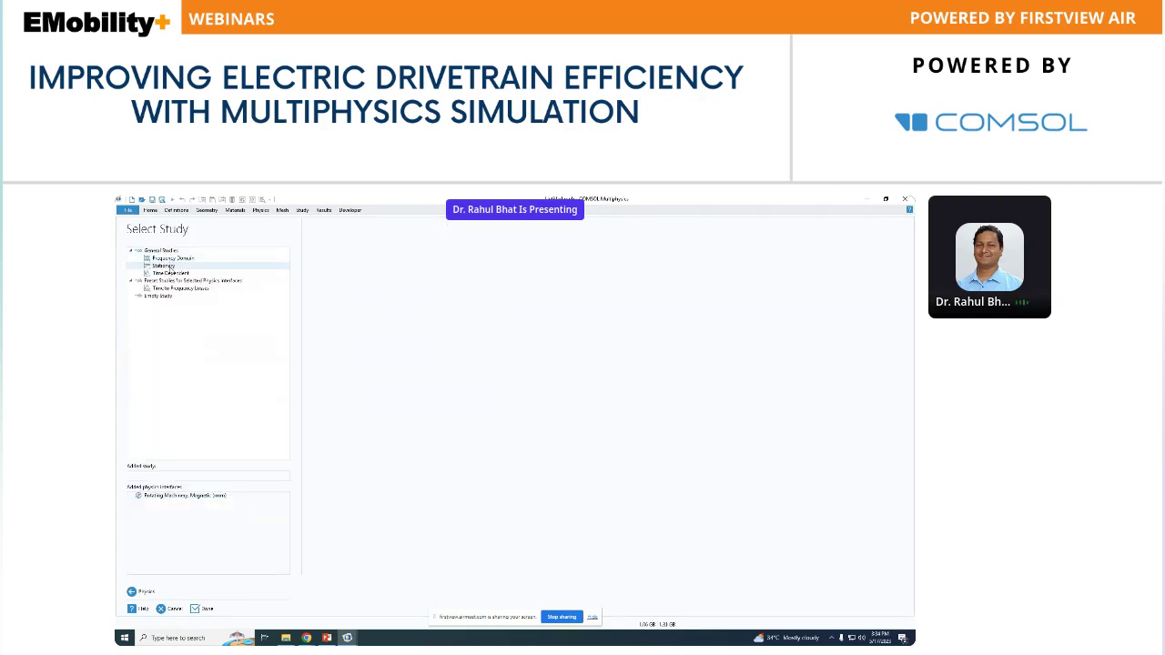
pyautogui.click(164, 265)
pyautogui.click(169, 608)
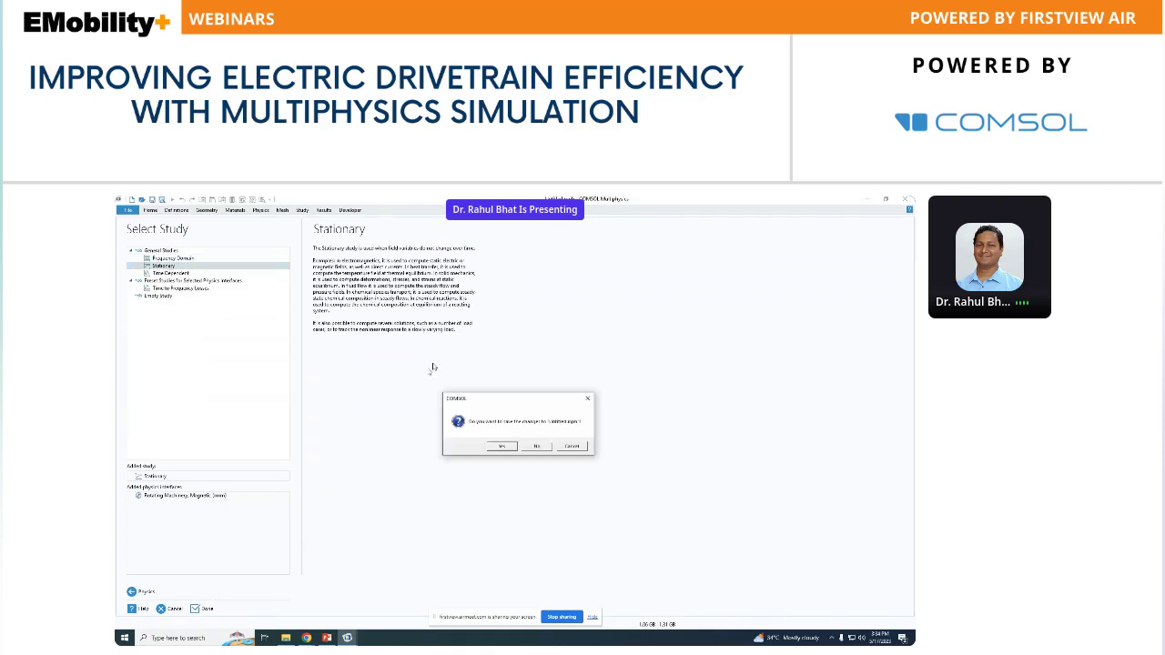
pyautogui.press('n')
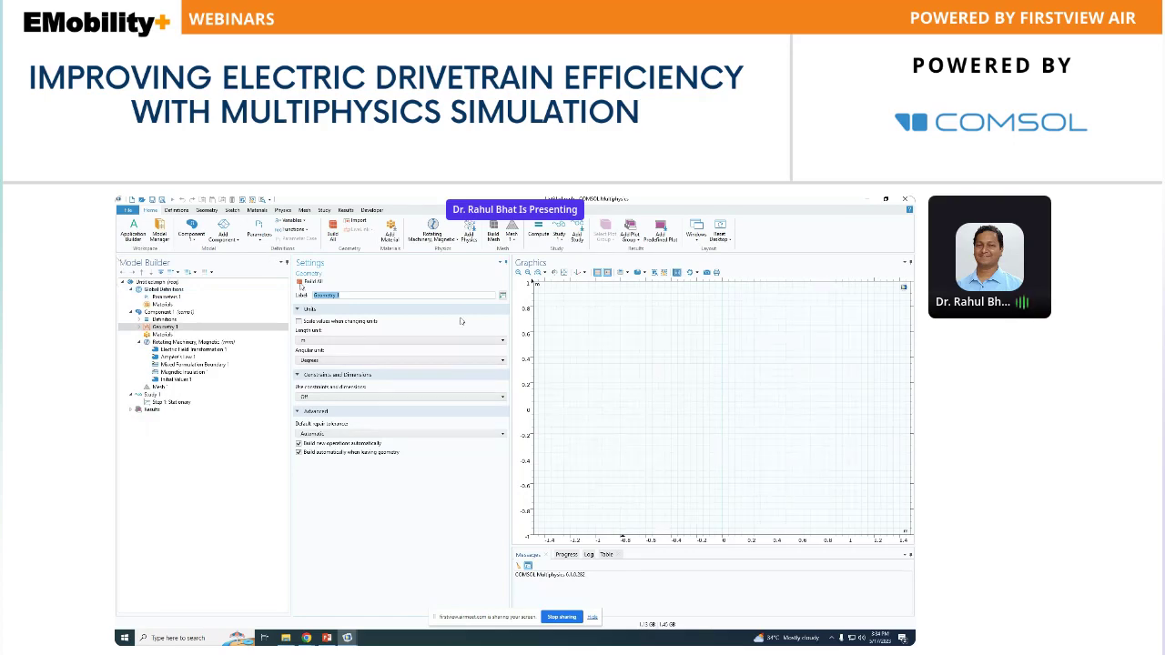
# Examine the model tree's geometry, materials, physics, mesh, study and results nodes, plus the available sketch, physics and definitions tools
pyautogui.click(141, 342)
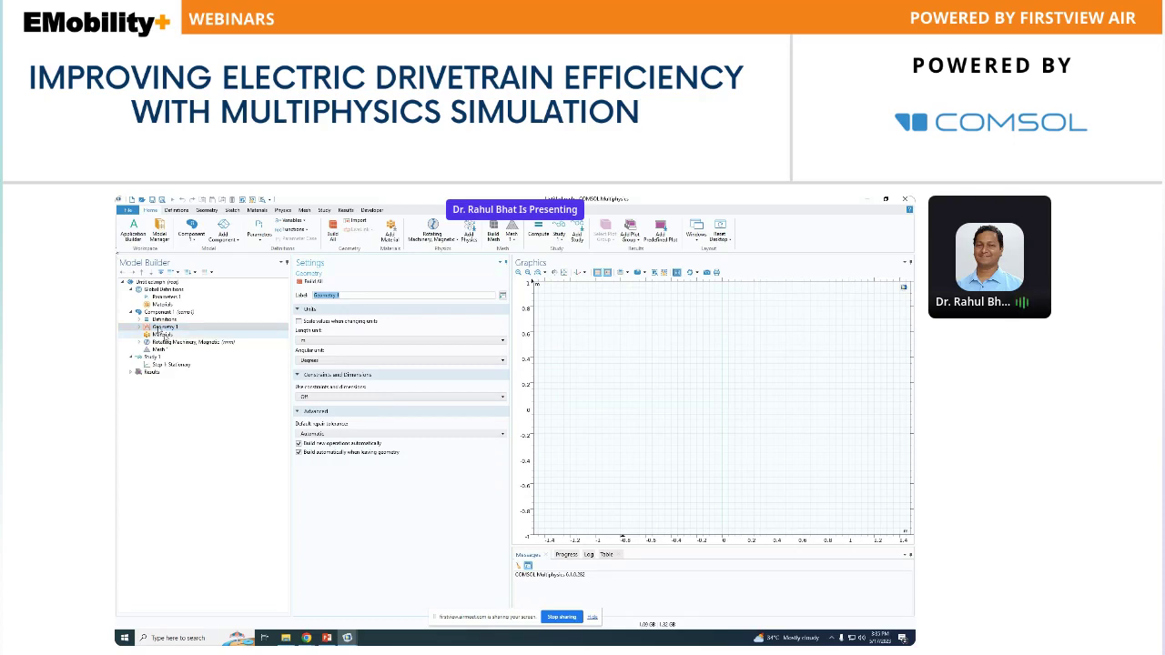
pyautogui.click(161, 334)
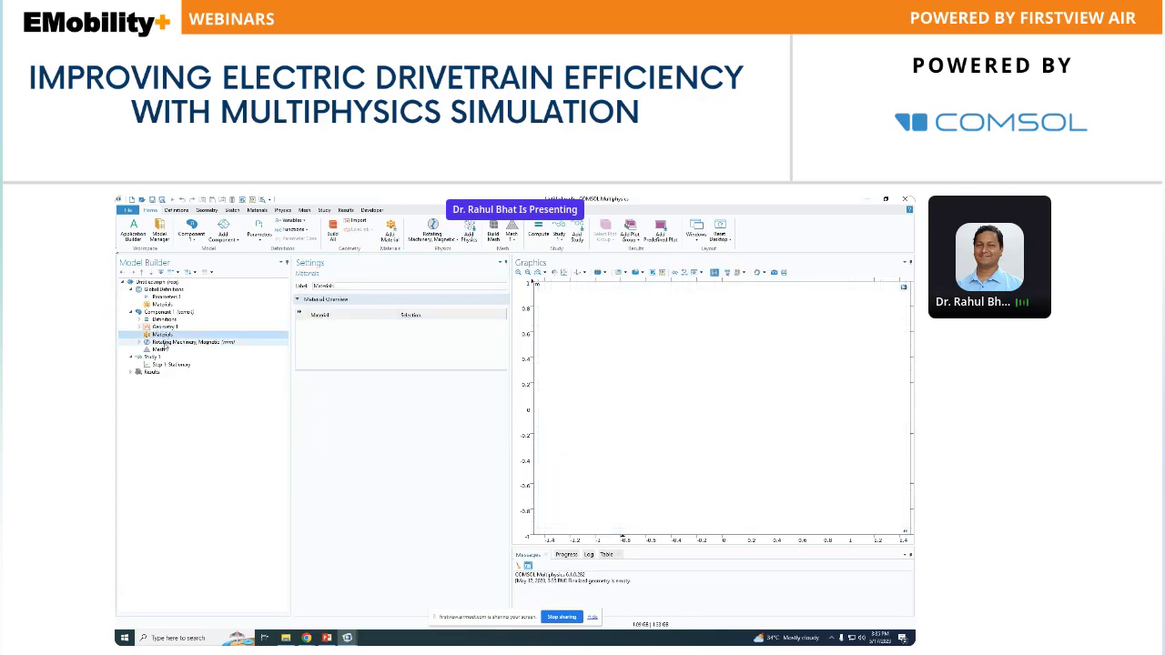
pyautogui.click(169, 342)
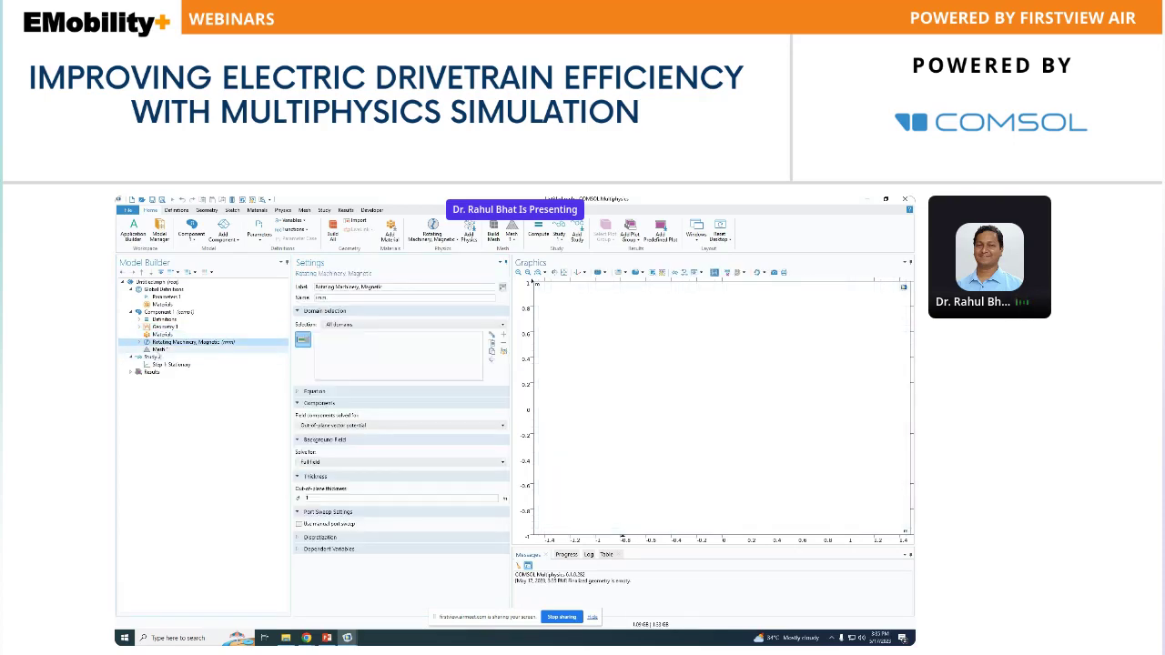
pyautogui.click(158, 349)
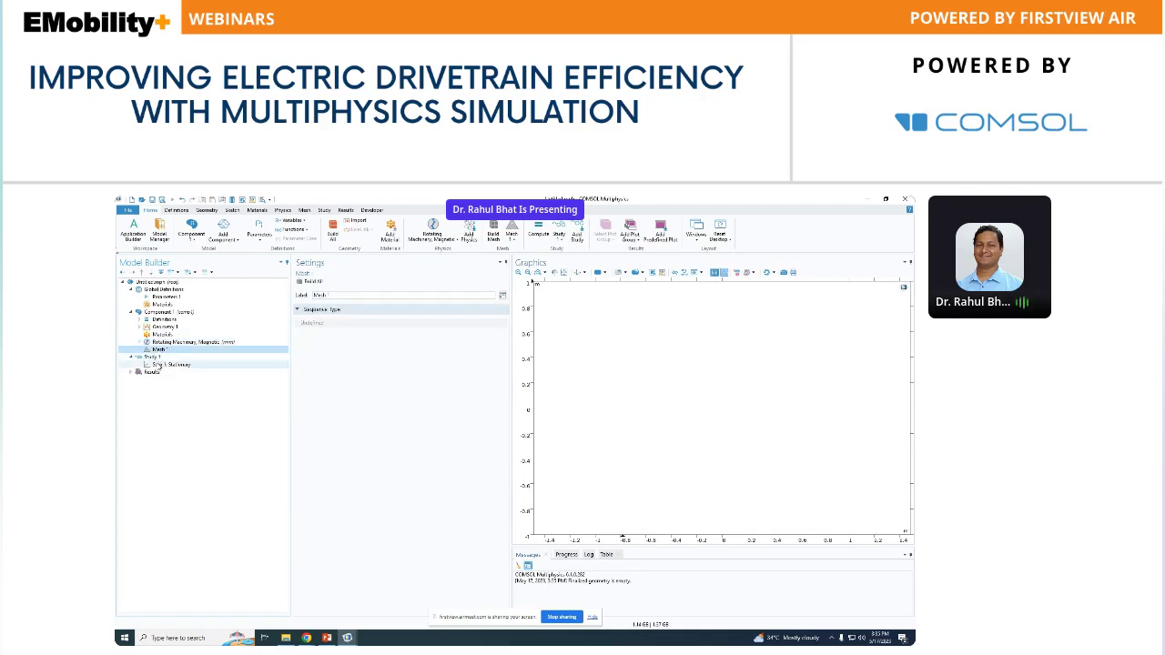
pyautogui.click(159, 365)
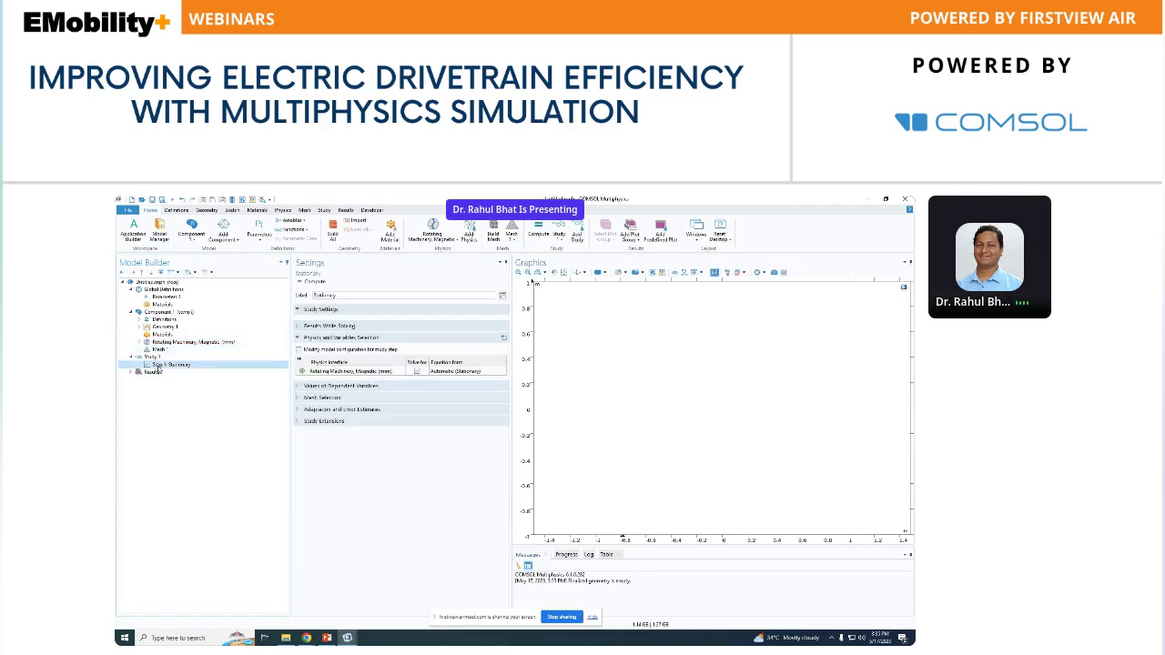
pyautogui.click(133, 357)
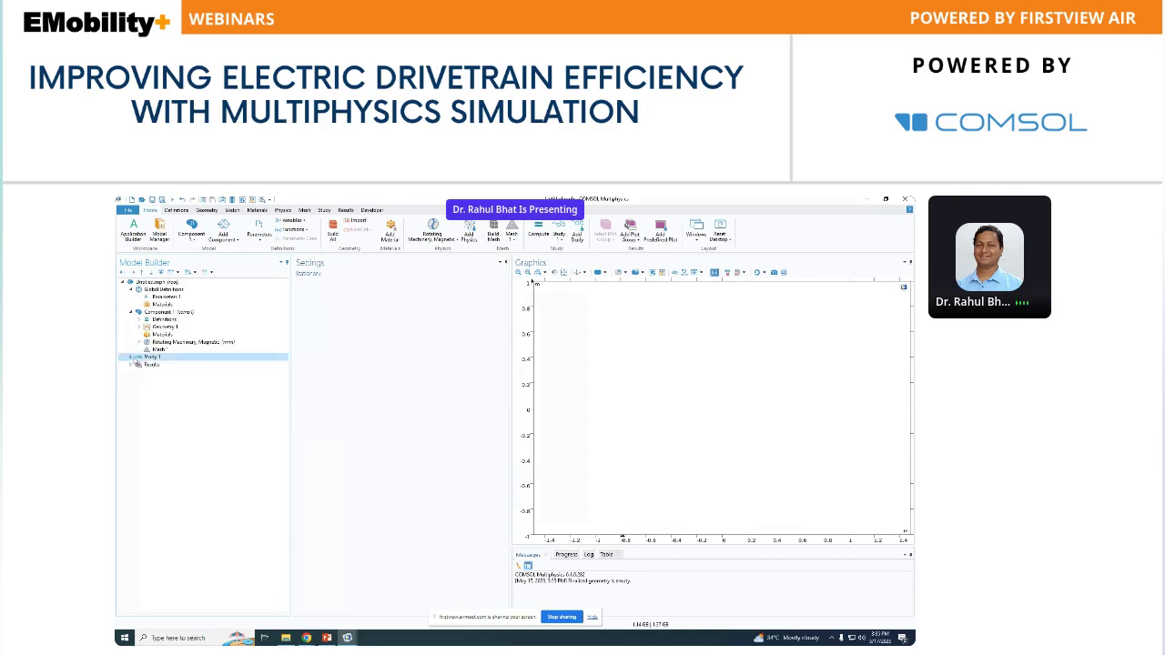
pyautogui.click(131, 364)
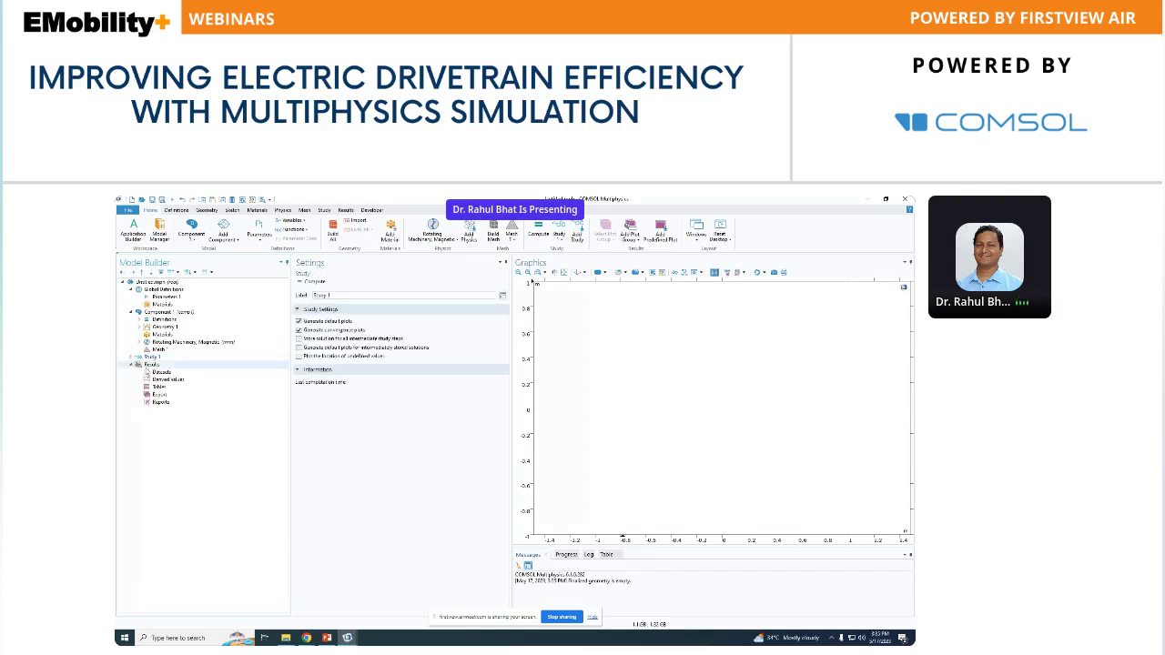
pyautogui.click(131, 364)
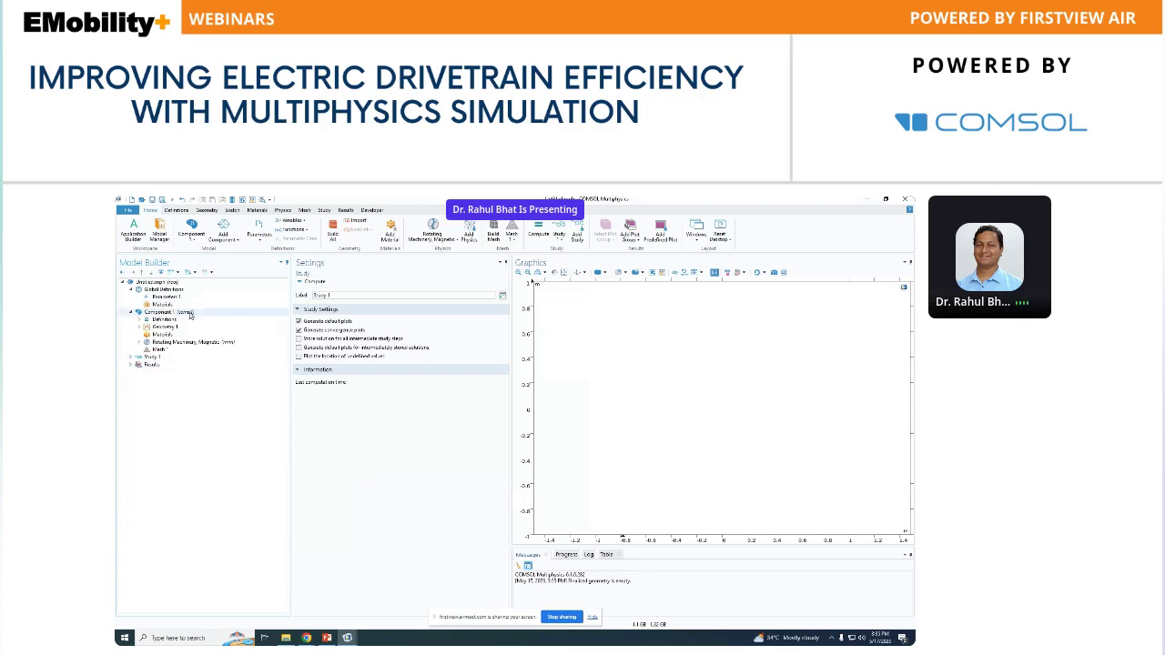
pyautogui.click(162, 326)
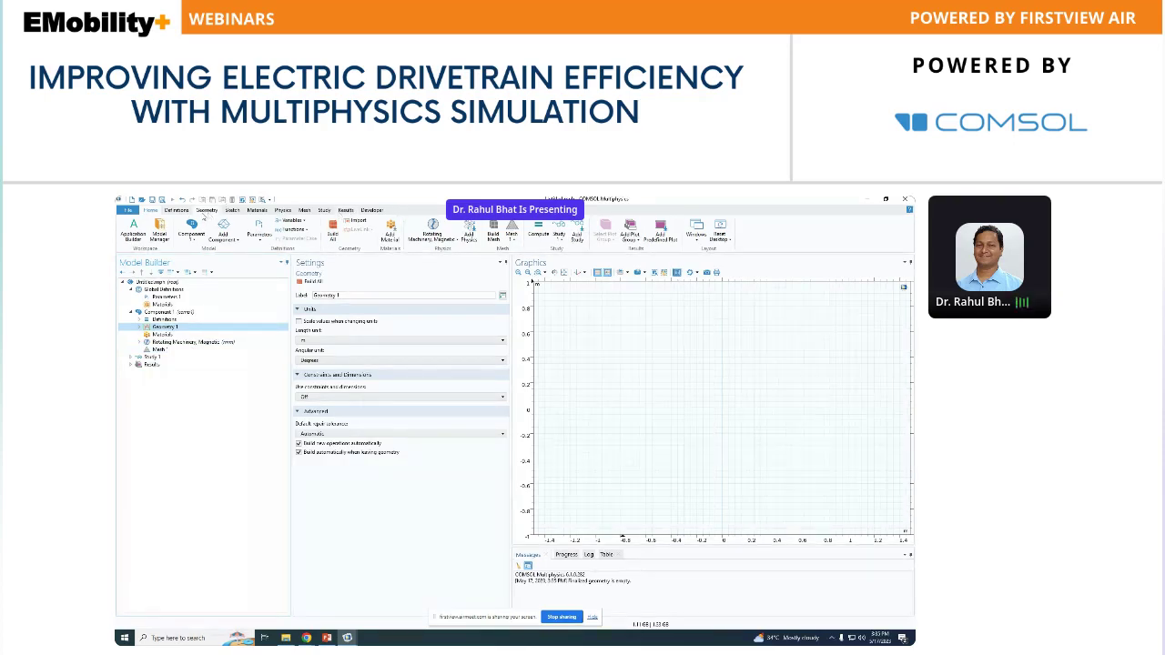
pyautogui.click(231, 210)
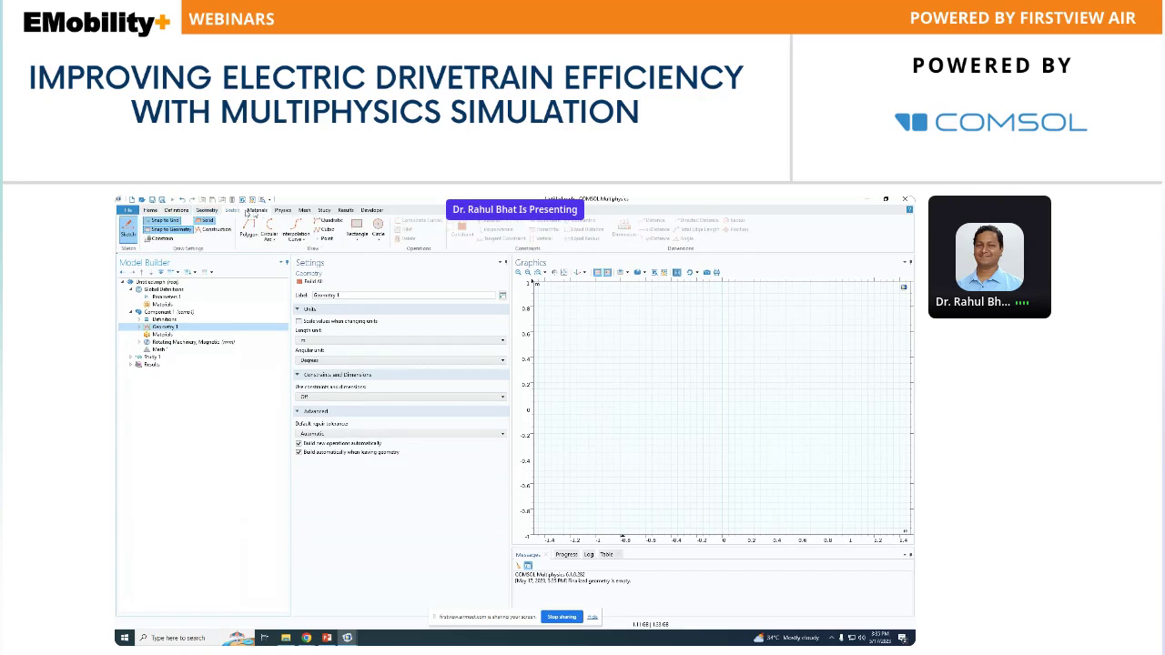
pyautogui.click(282, 210)
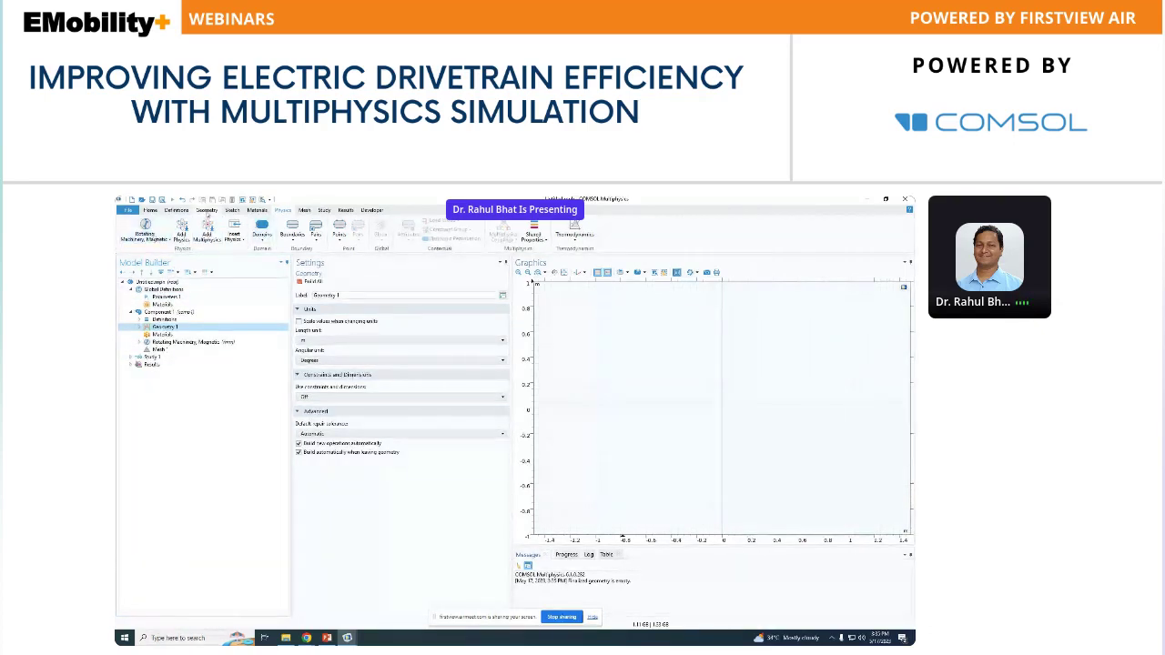
pyautogui.click(207, 210)
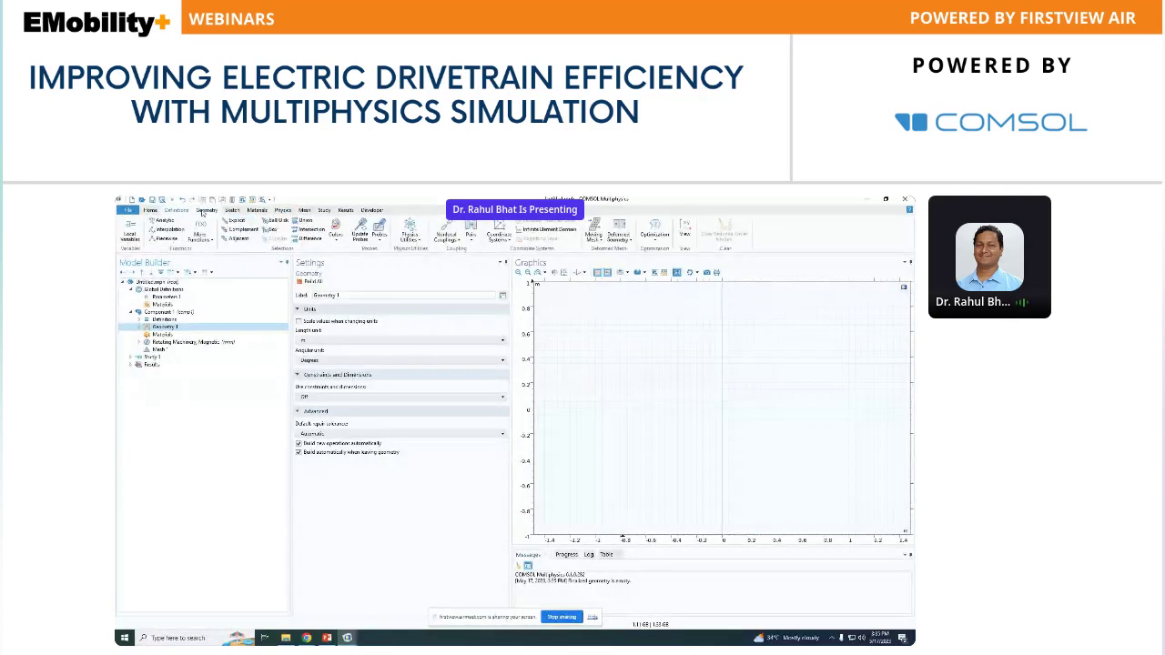
# Insert the Internal Rotor – Surface Mounted Magnets part from the AC/DC Module's Rotating Machinery 2D library into the geometry and build it
pyautogui.click(164, 333)
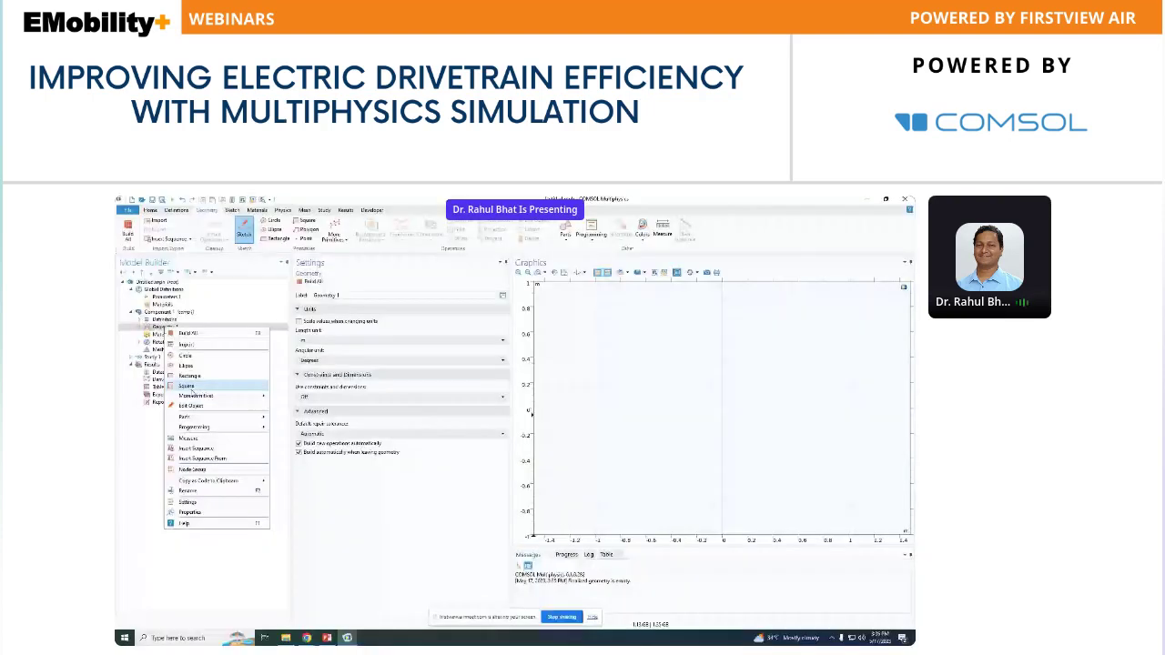
pyautogui.click(296, 420)
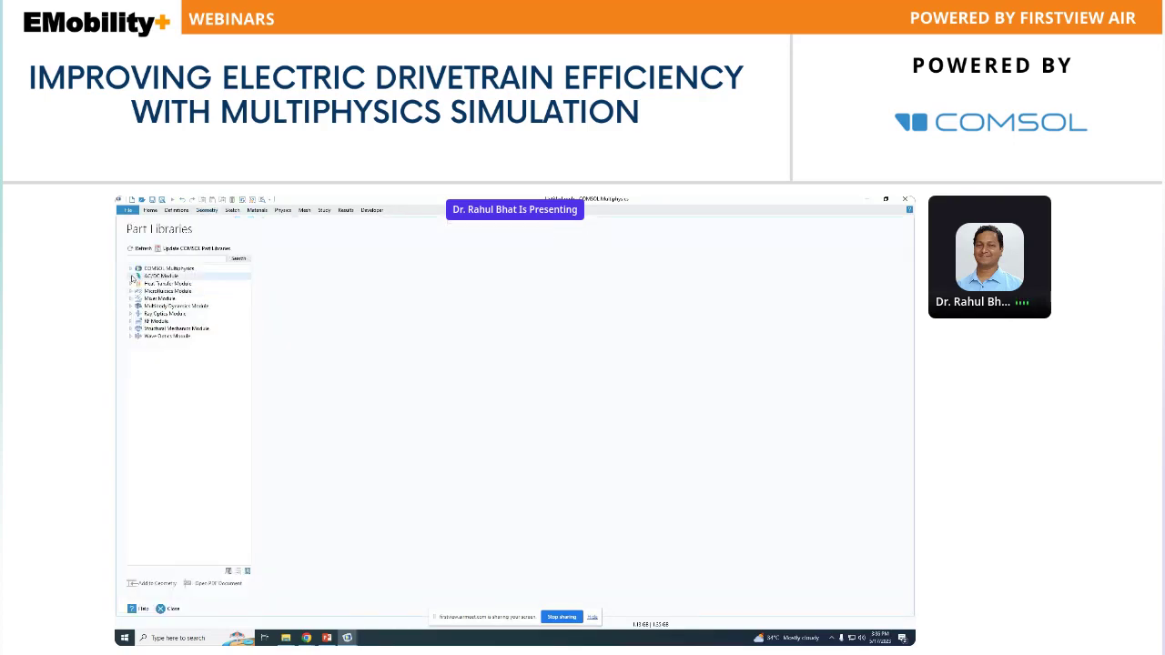
pyautogui.click(132, 276)
pyautogui.click(138, 299)
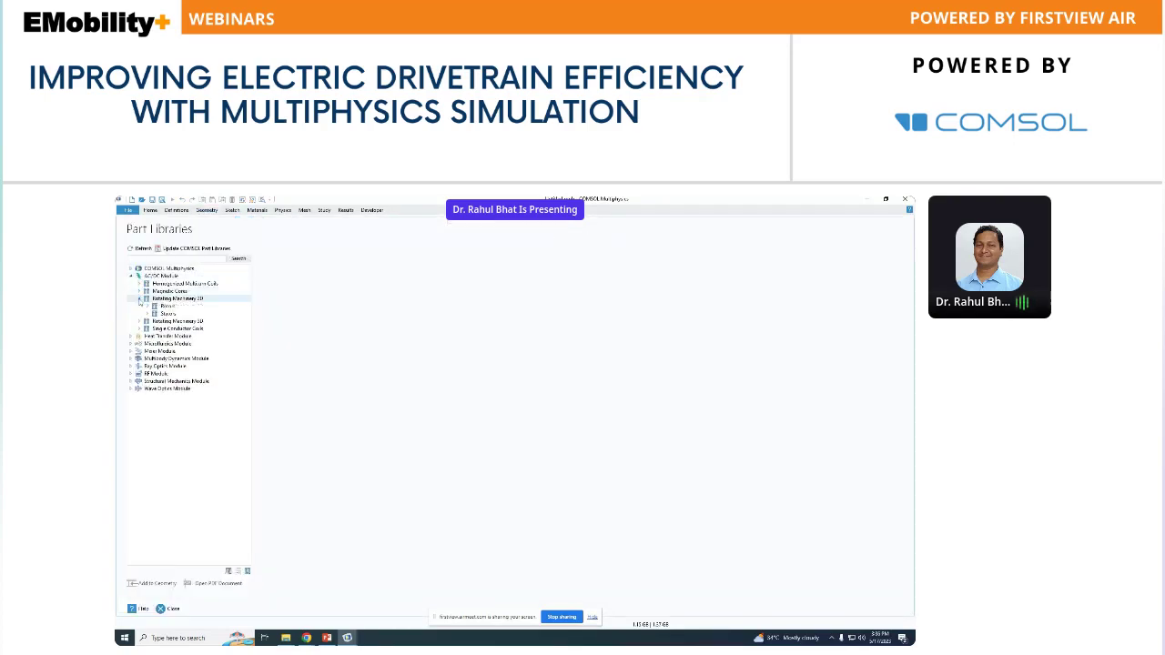
pyautogui.click(146, 306)
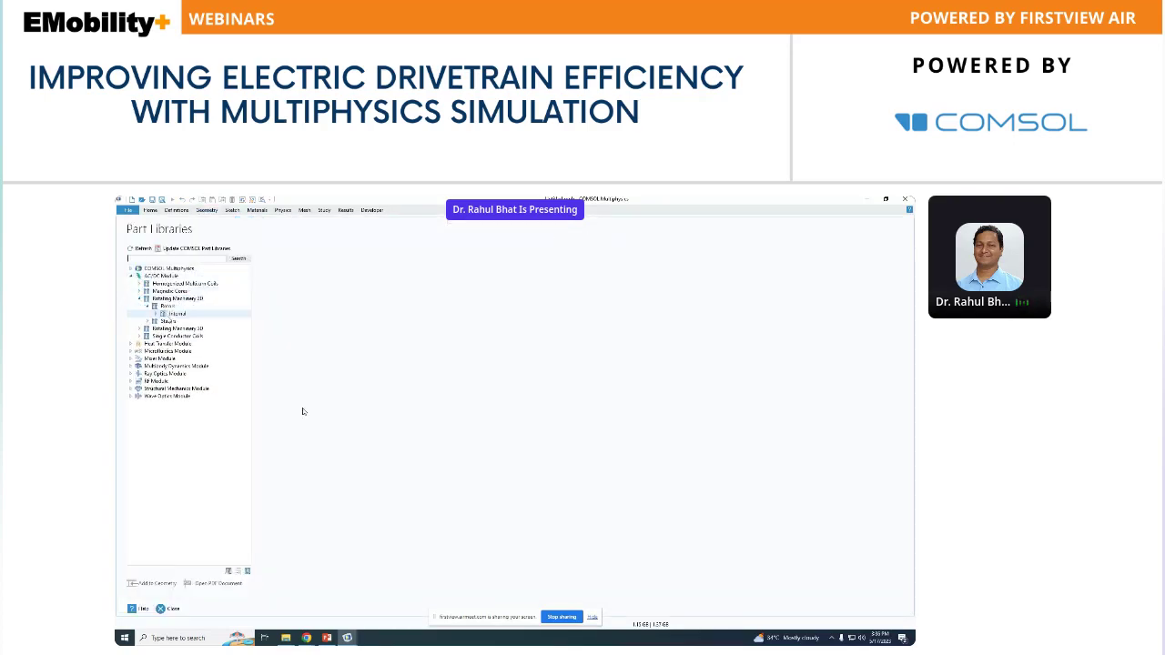
pyautogui.click(216, 322)
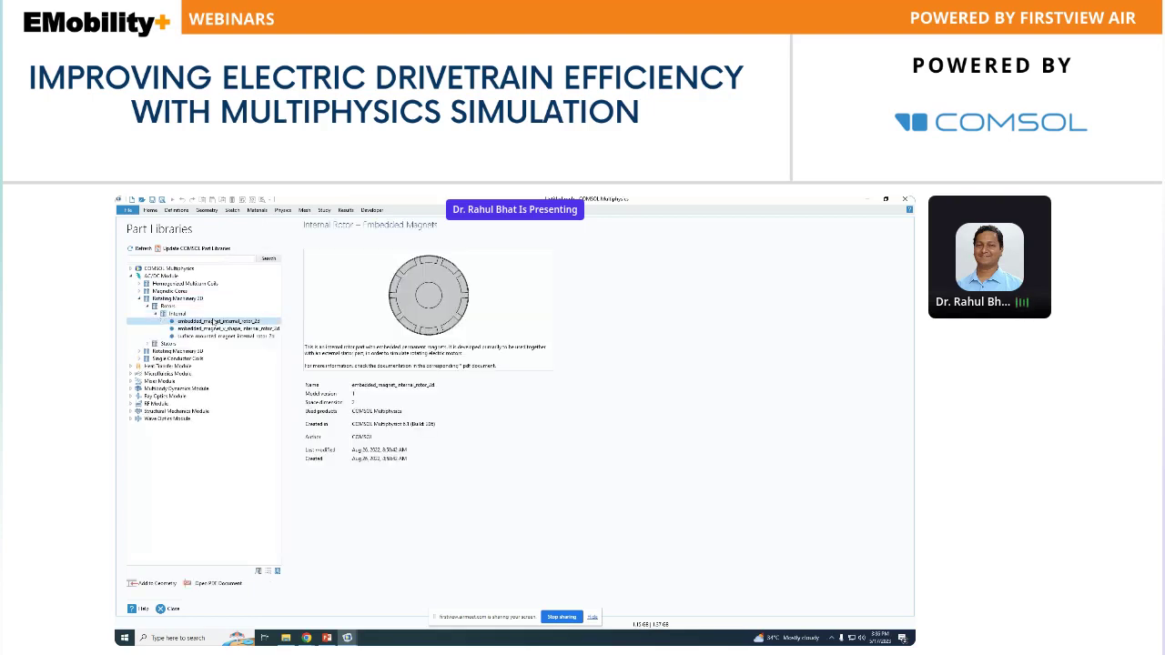
pyautogui.click(179, 329)
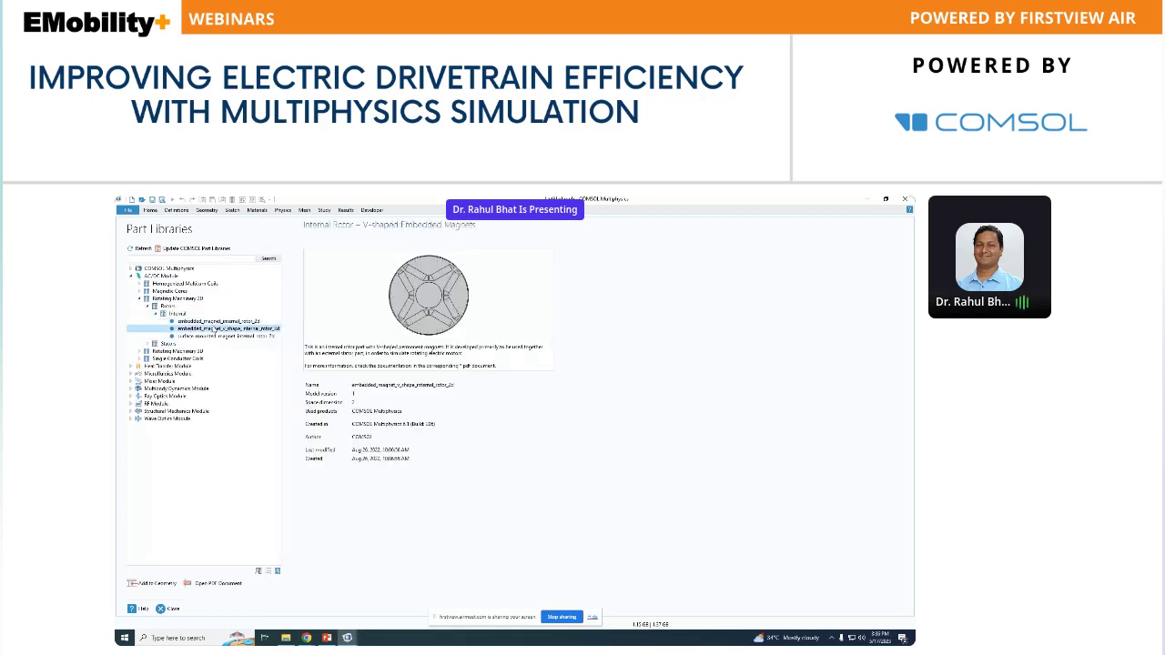
pyautogui.click(214, 336)
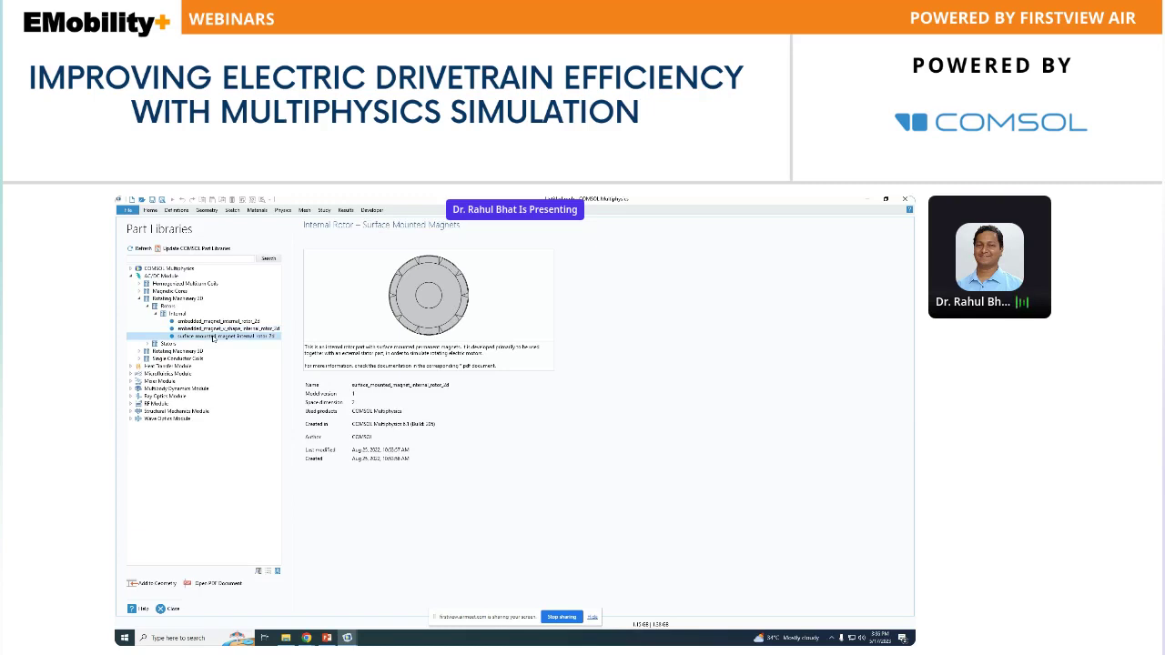
pyautogui.doubleClick(214, 337)
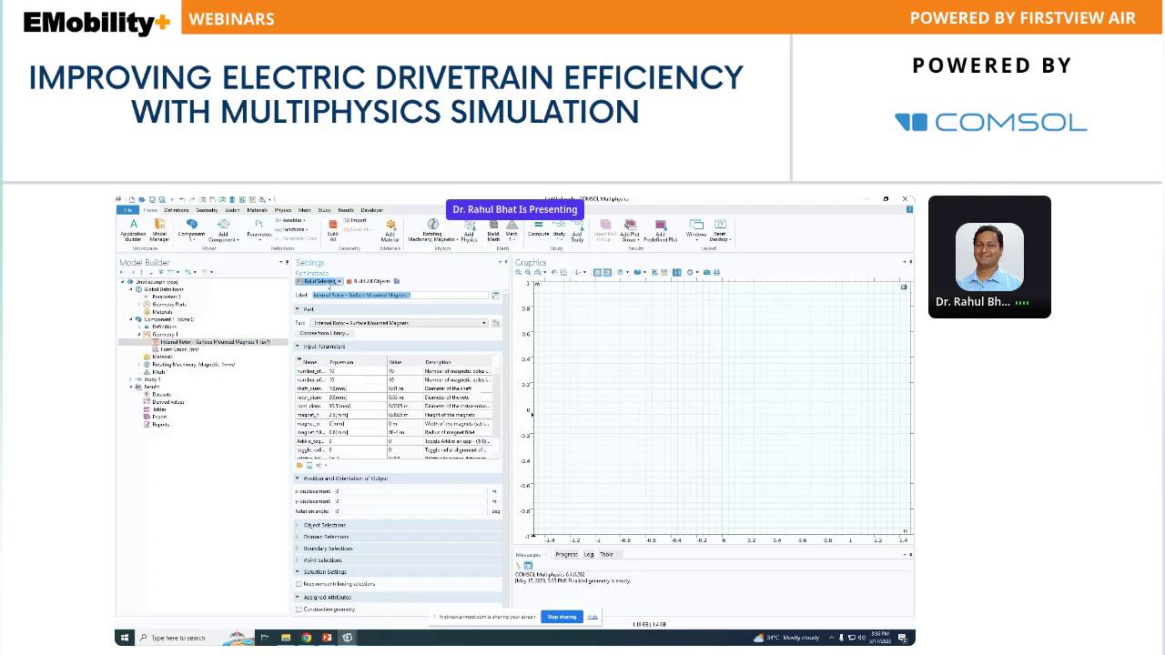
pyautogui.click(329, 283)
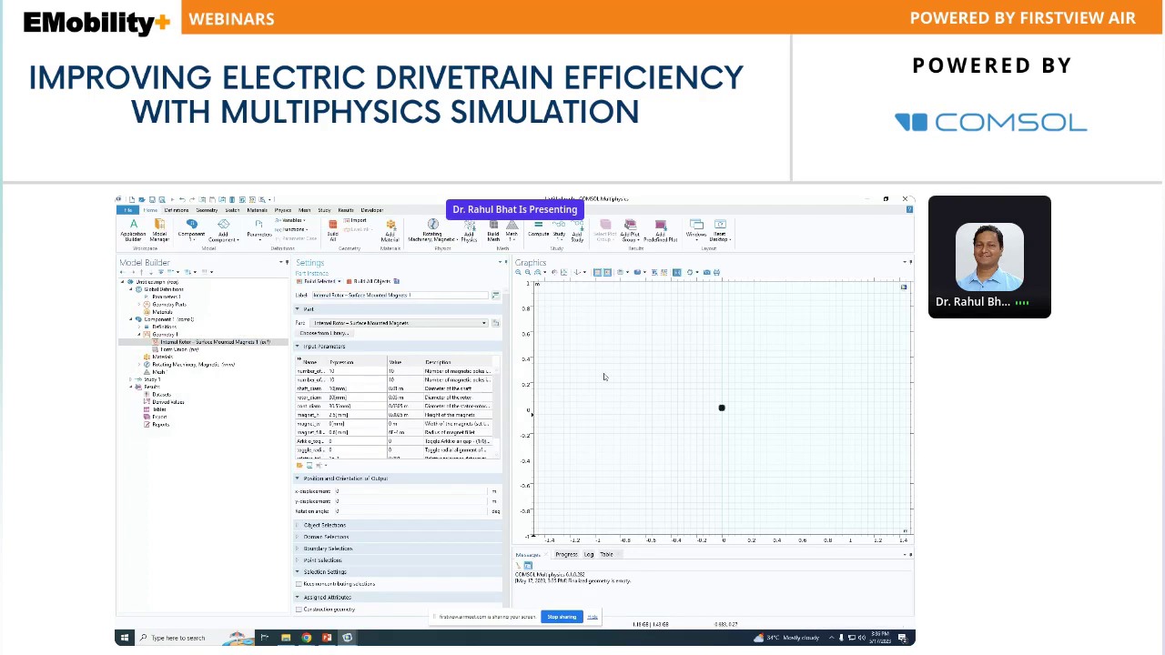
# Set the geometry's length unit to mm and fit the rotor part in the graphics view
pyautogui.click(165, 334)
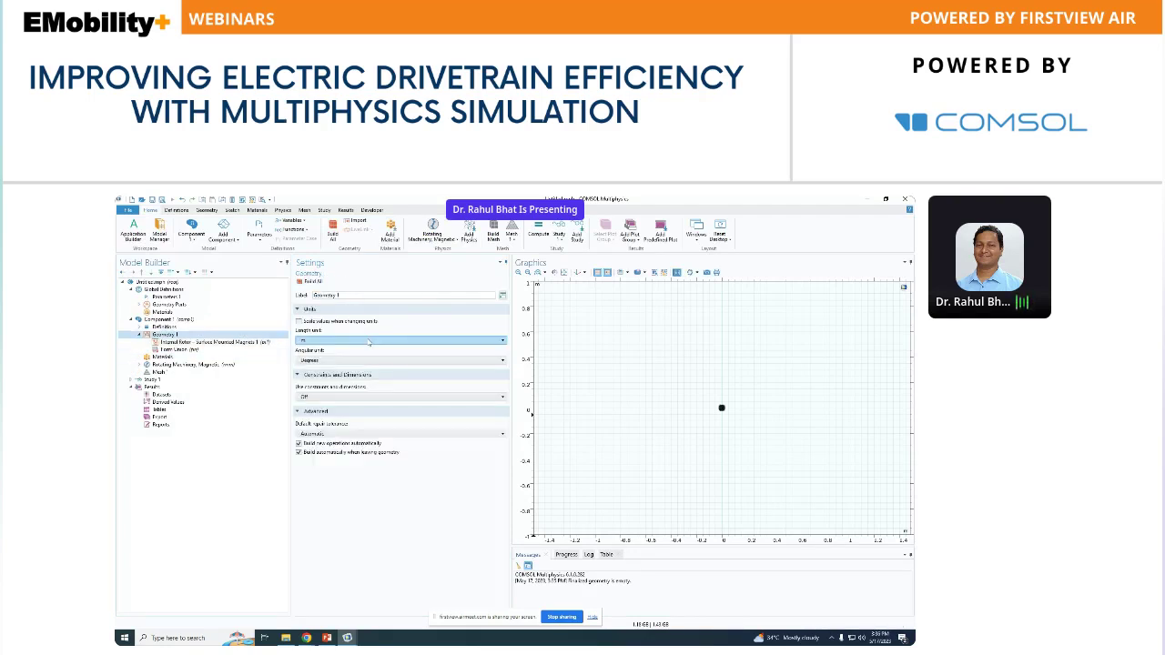
pyautogui.click(218, 341)
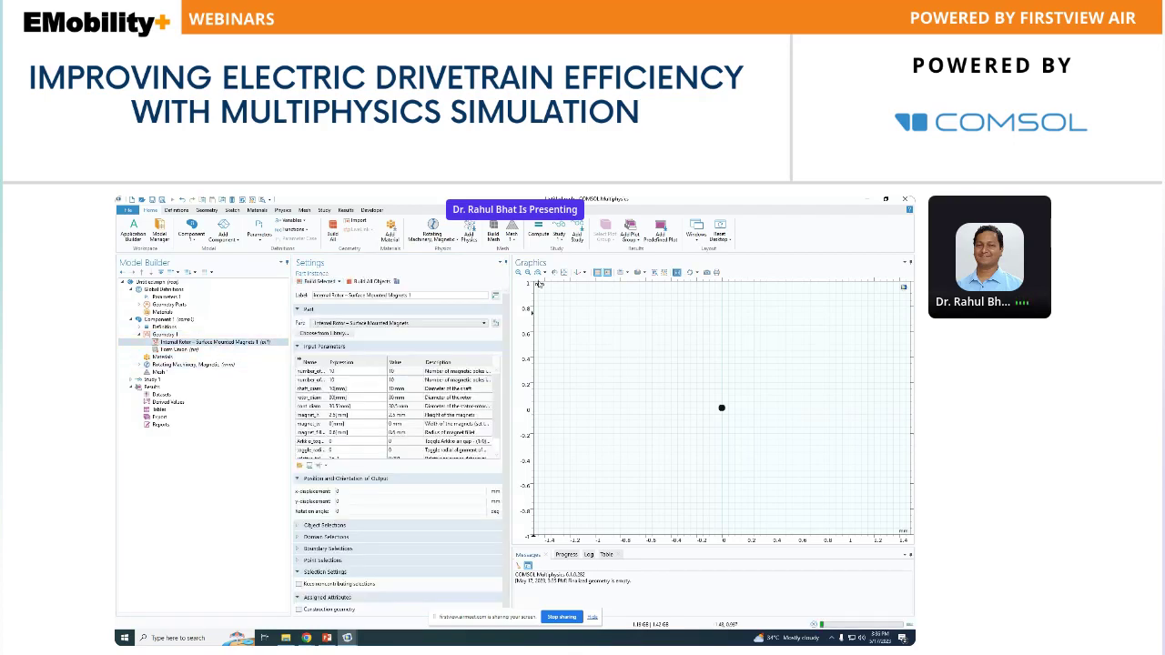
pyautogui.click(564, 272)
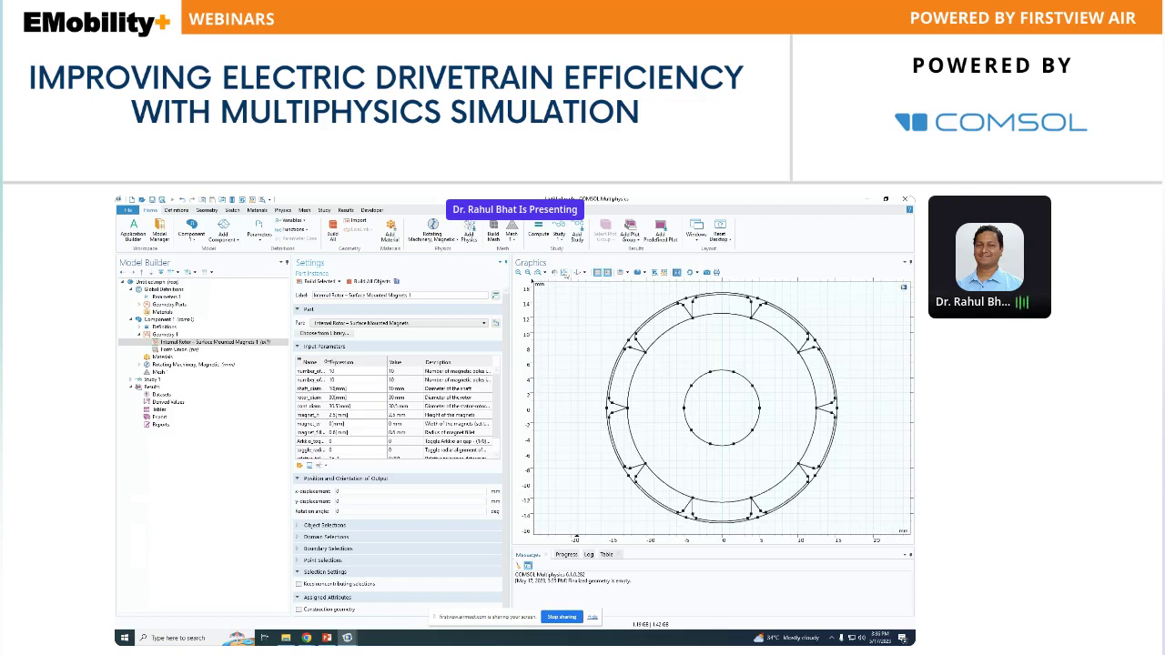
# Widen the name column of the rotor's input parameters and review the parameter expressions
pyautogui.moveTo(325, 361); pyautogui.dragTo(372, 363)
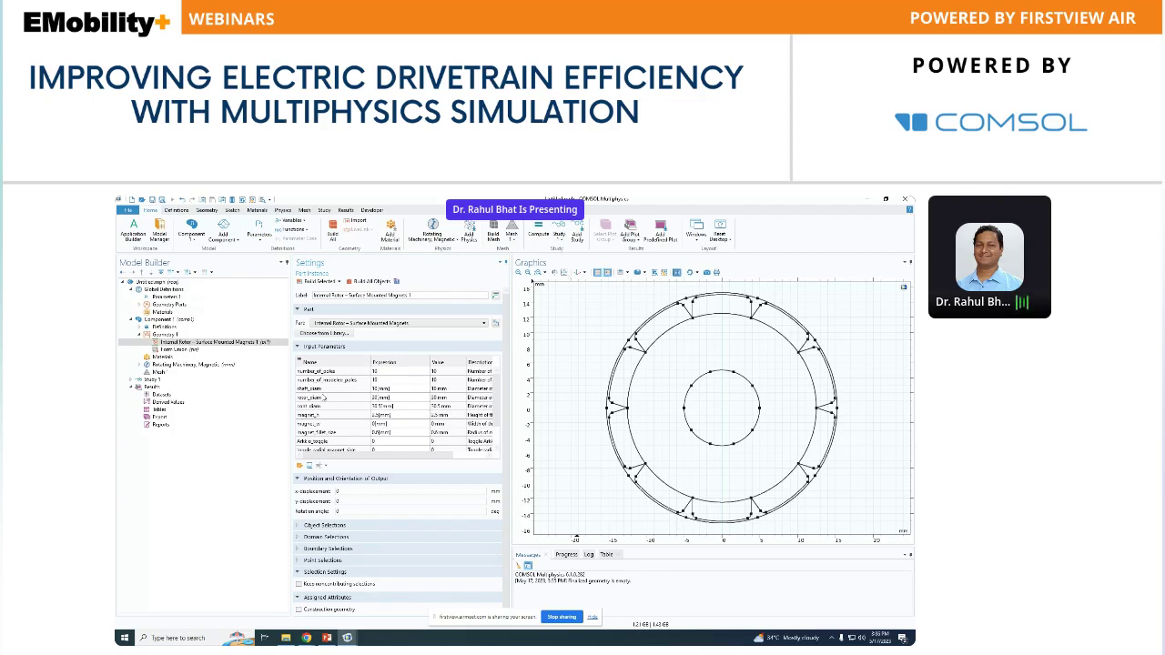
pyautogui.click(385, 373)
pyautogui.click(398, 337)
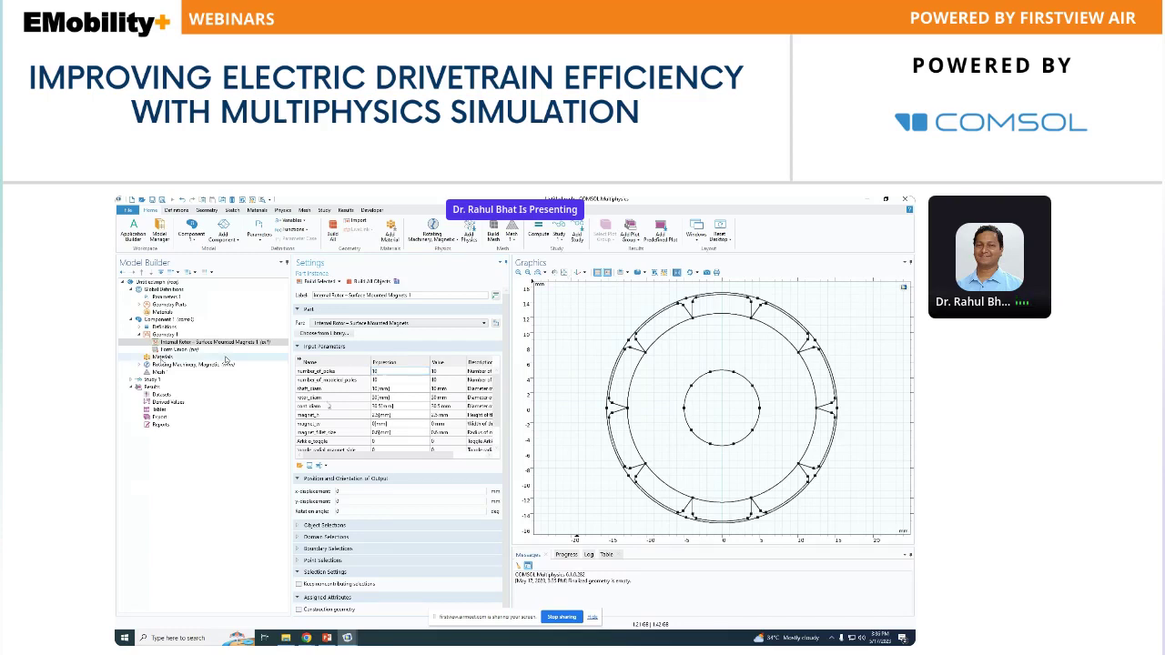
# Insert the External Stator – Slotted part from the AC/DC Module's Rotating Machinery 2D internal stators library into the geometry
pyautogui.click(162, 342)
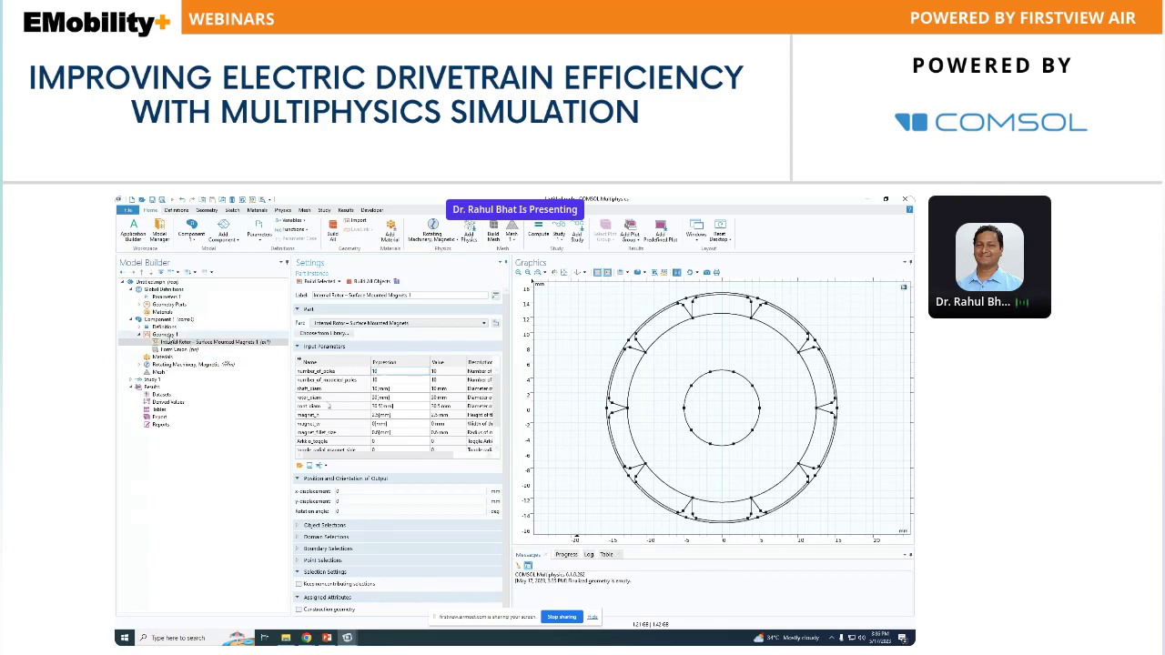
pyautogui.rightClick(171, 335)
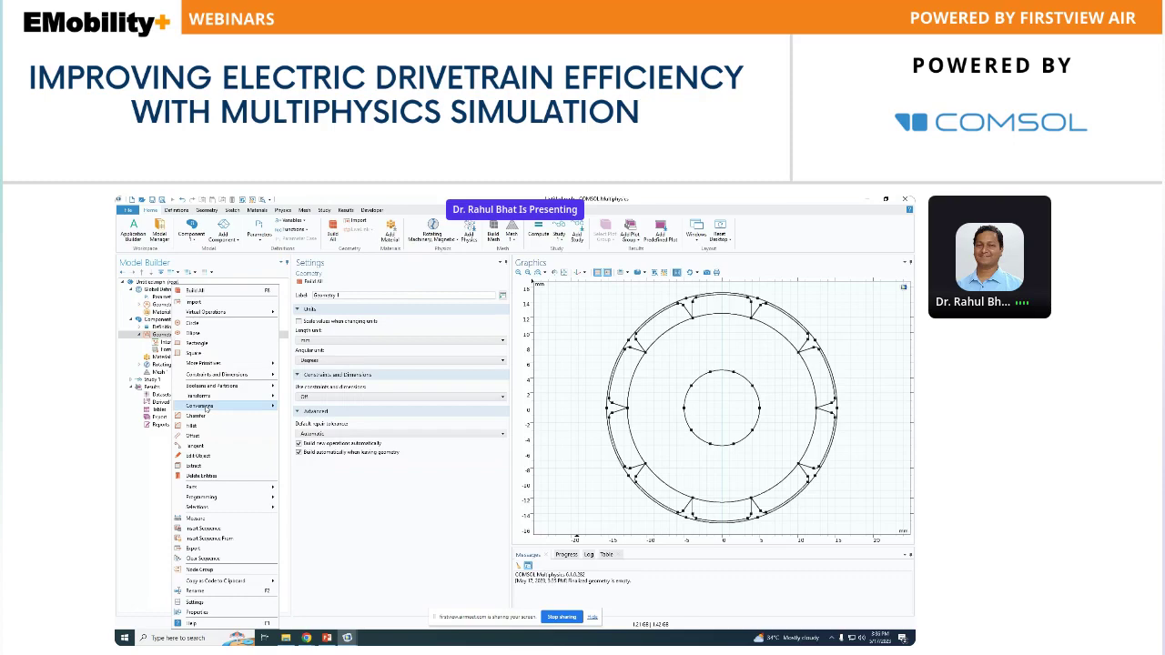
pyautogui.click(322, 374)
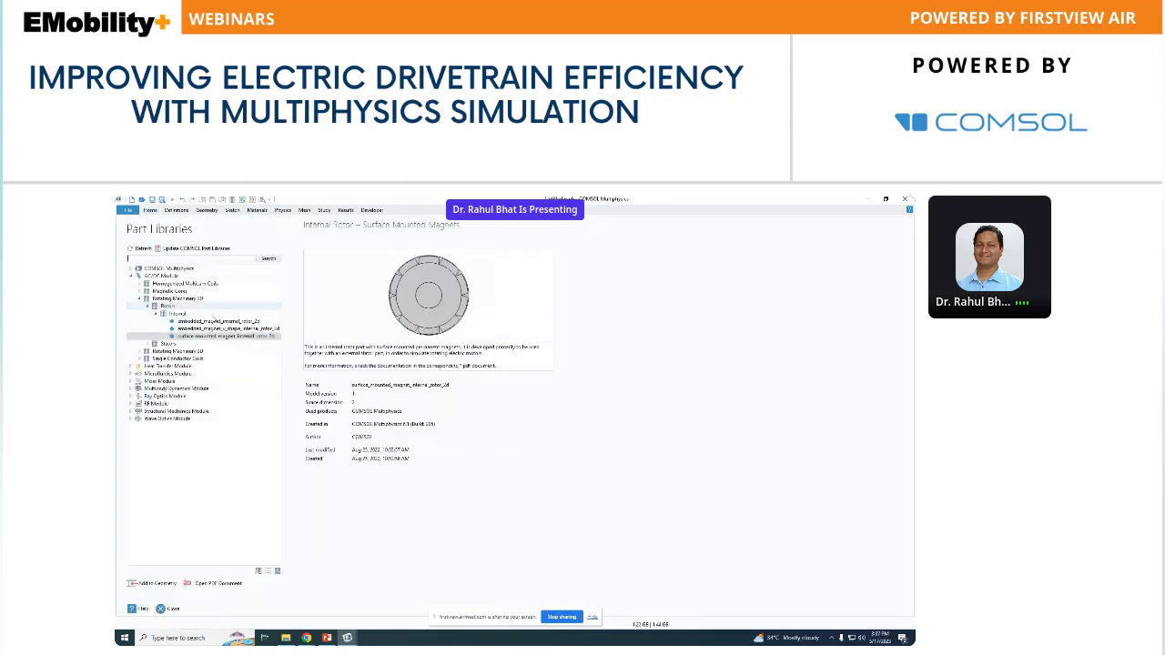
pyautogui.click(147, 343)
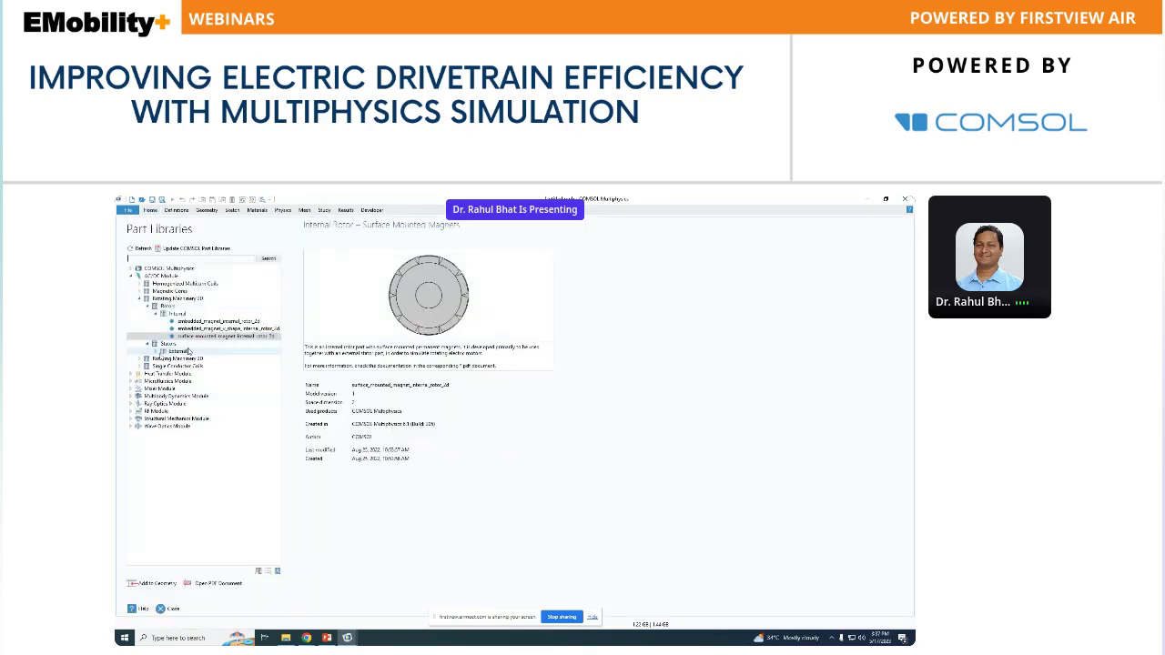
pyautogui.click(155, 351)
pyautogui.click(193, 359)
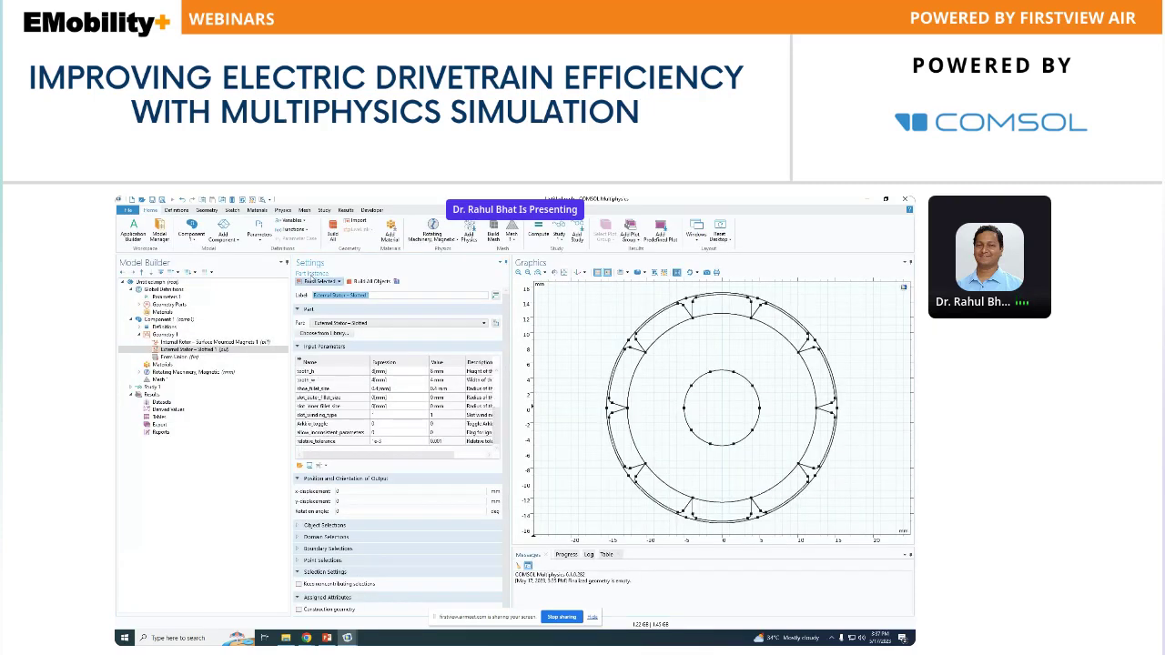
# Build the slotted stator around the rotor, set its slot_winding_type parameter to 2 and rebuild it
pyautogui.scroll(-3, 500, 387)
pyautogui.click(308, 282)
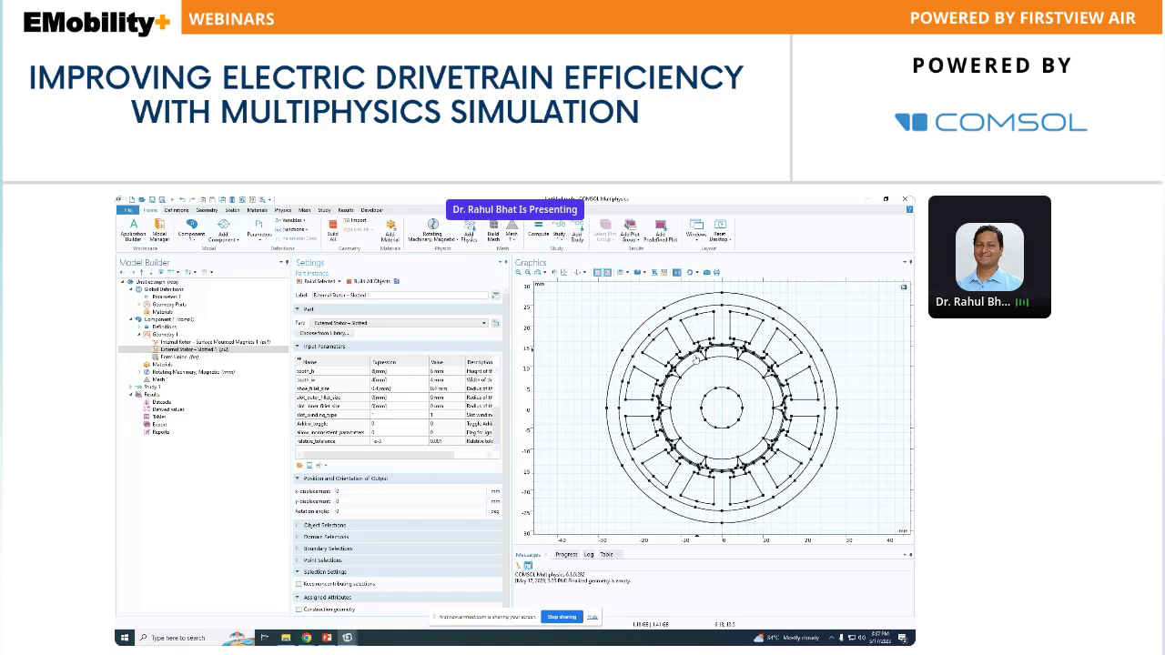
pyautogui.click(388, 415)
pyautogui.click(319, 287)
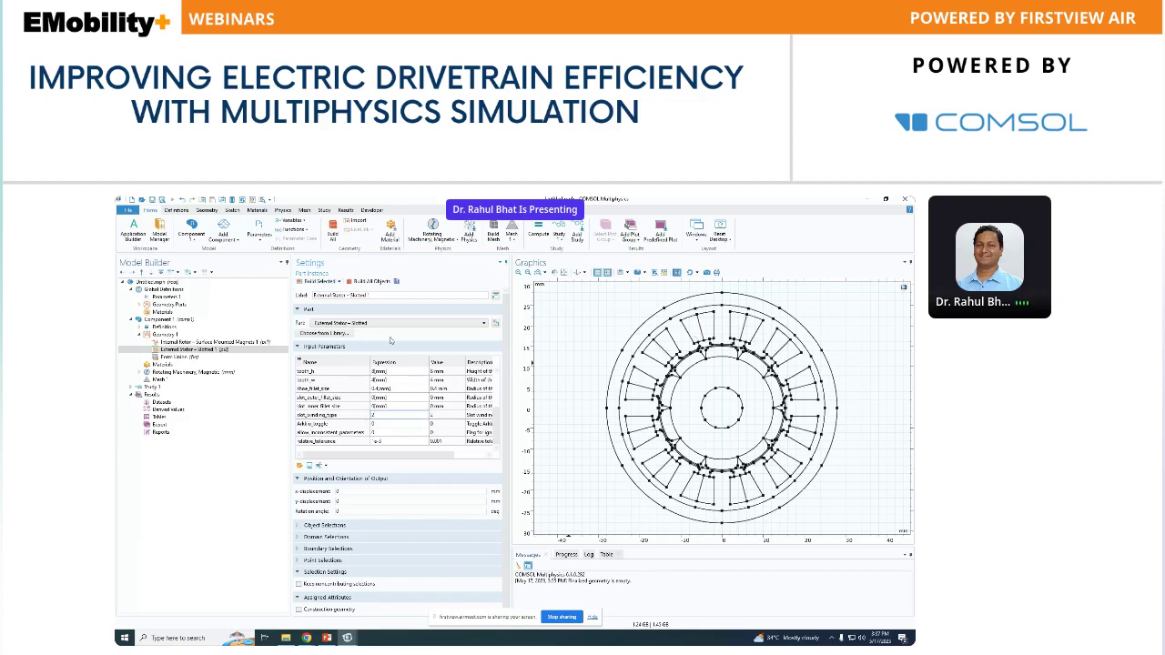
# Finalize the geometry with the Form an assembly action instead of a union and build all objects
pyautogui.click(180, 357)
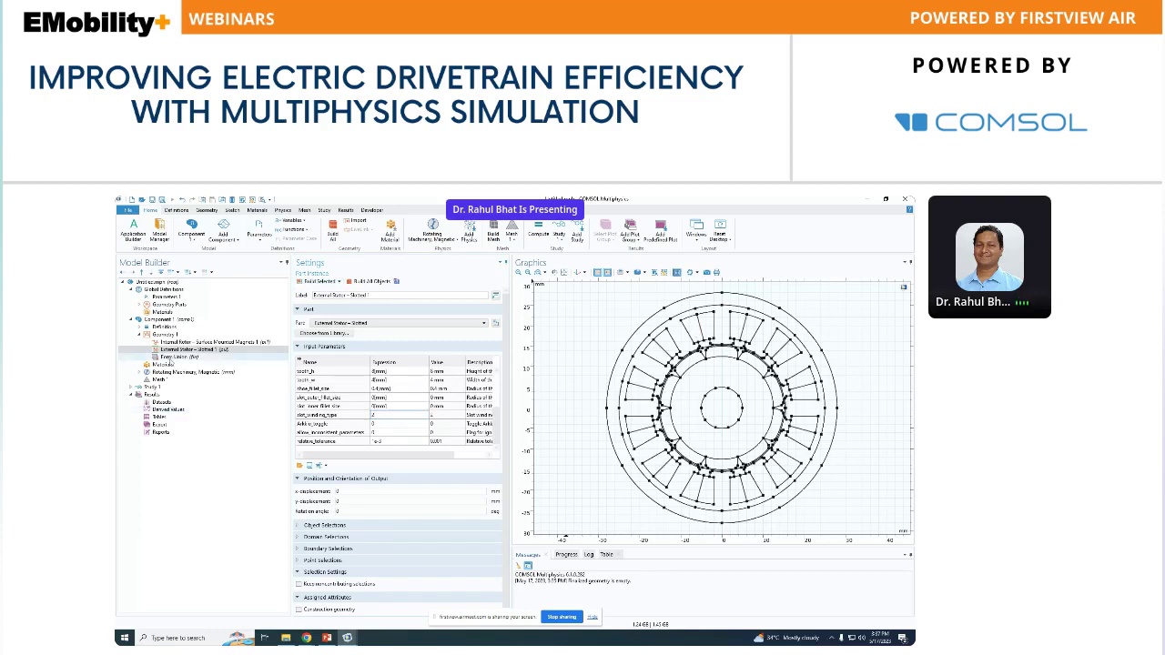
pyautogui.click(364, 332)
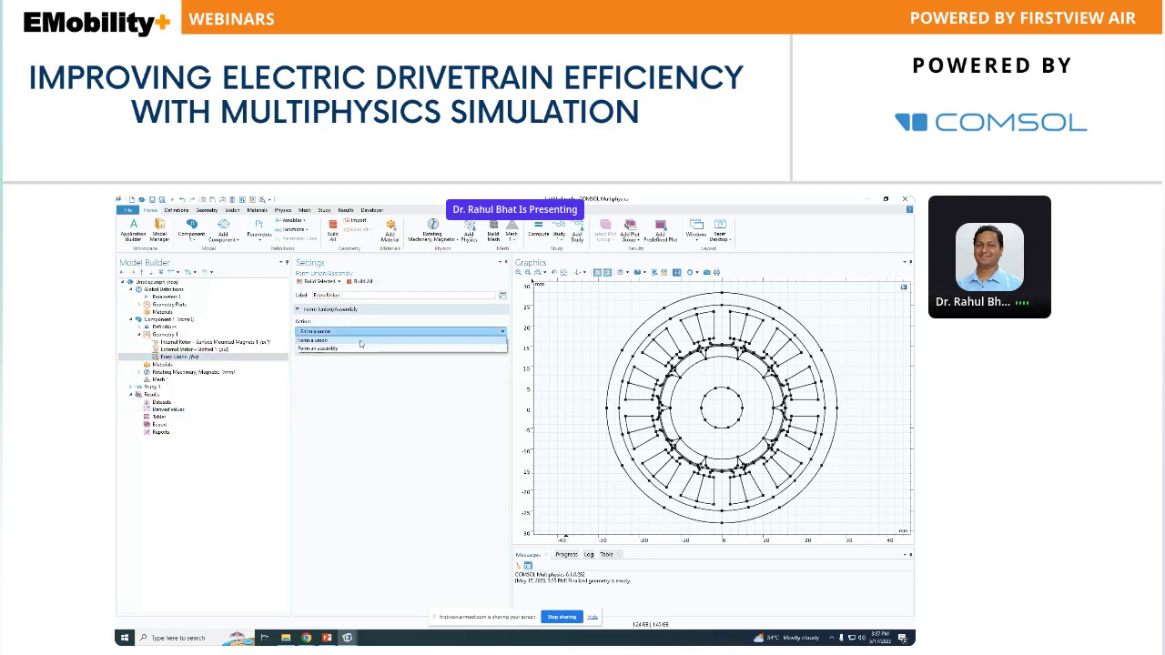
pyautogui.click(360, 348)
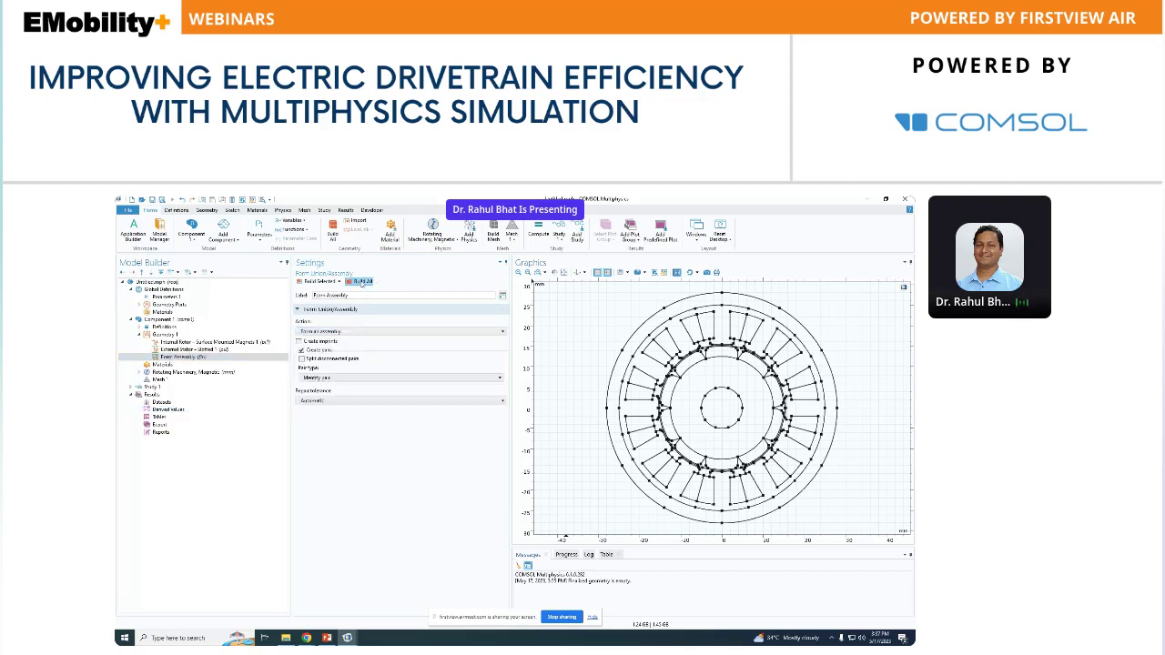
pyautogui.click(361, 282)
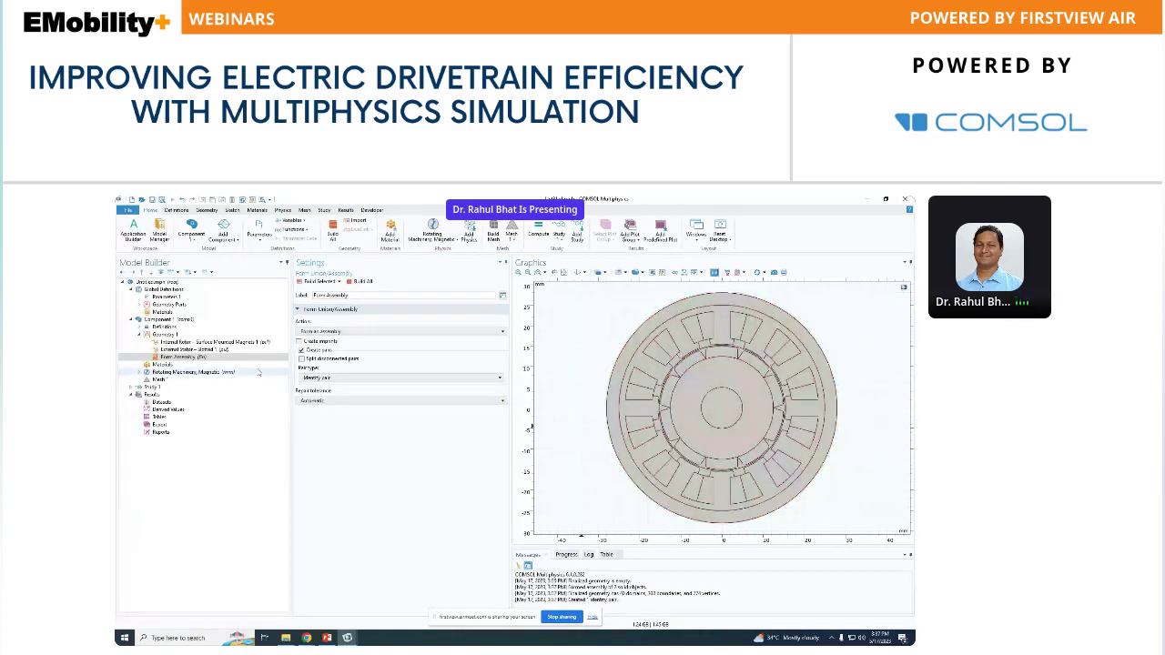
# Add the built-in Air material to the component for all domains
pyautogui.click(139, 335)
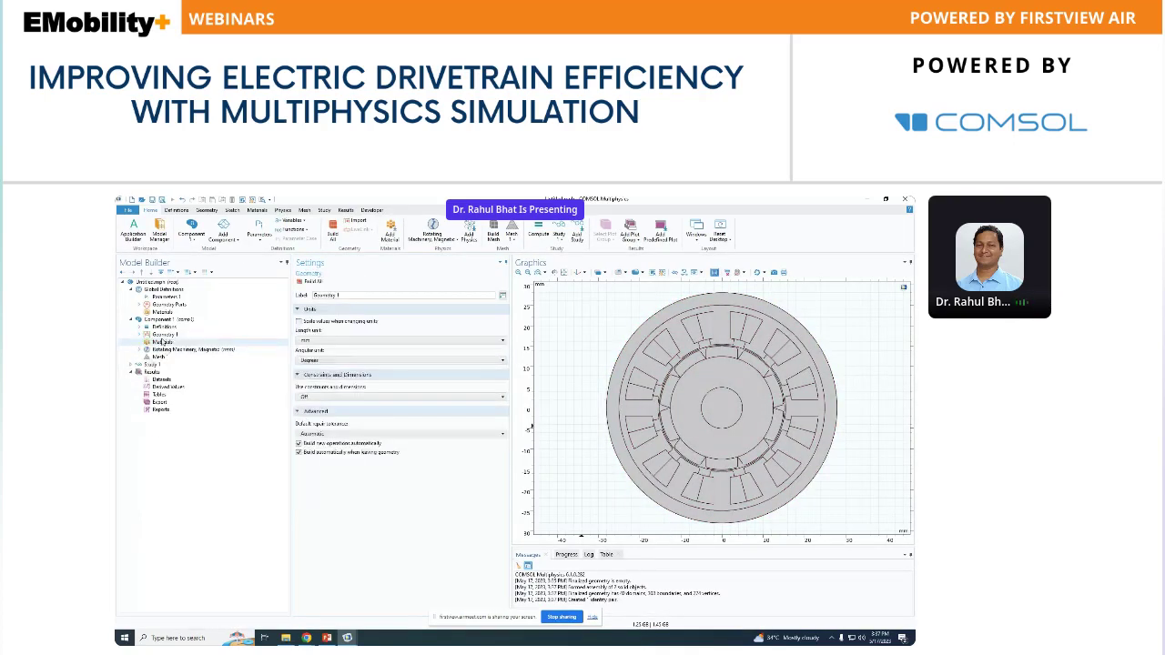
pyautogui.click(162, 341)
pyautogui.rightClick(164, 342)
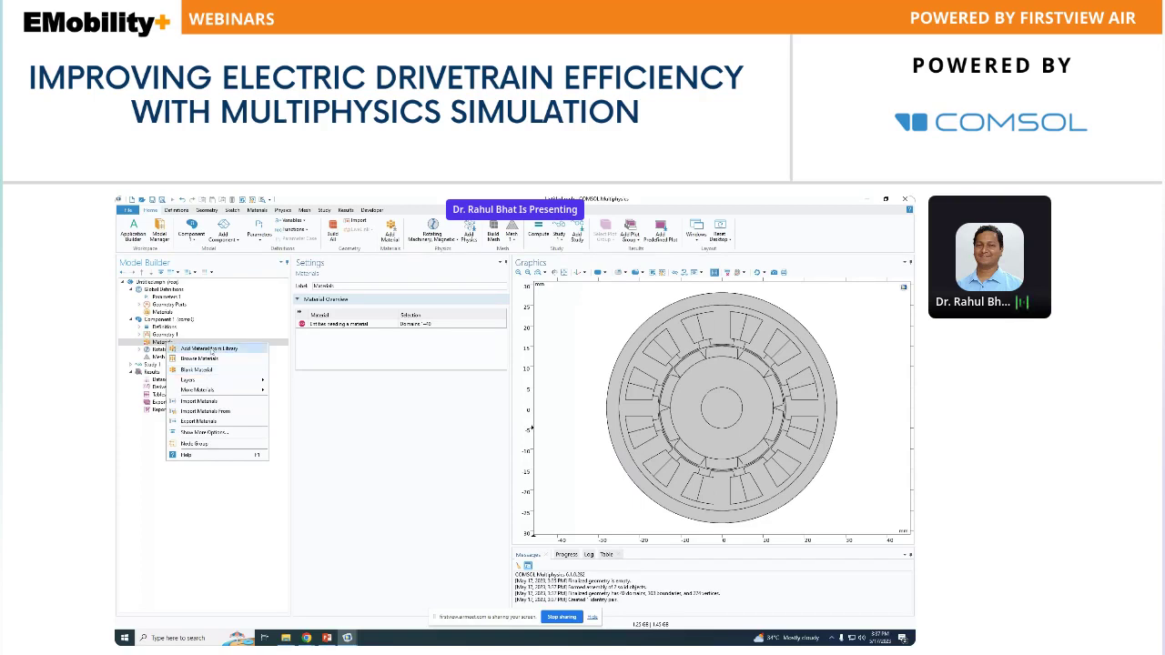
pyautogui.click(211, 349)
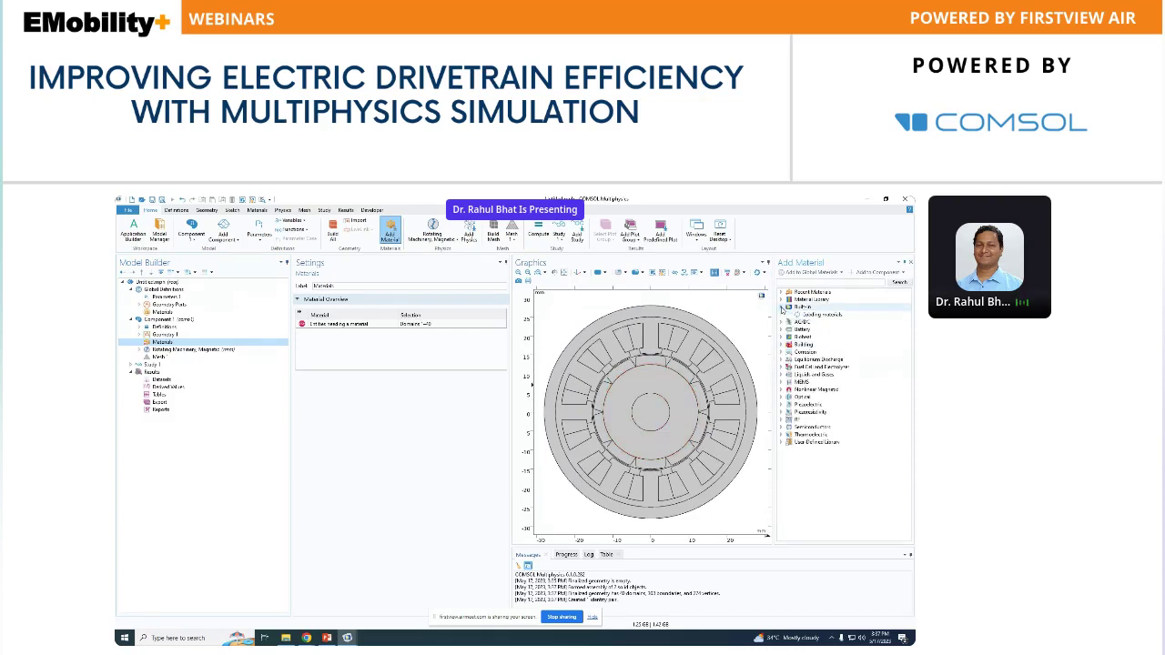
pyautogui.click(781, 306)
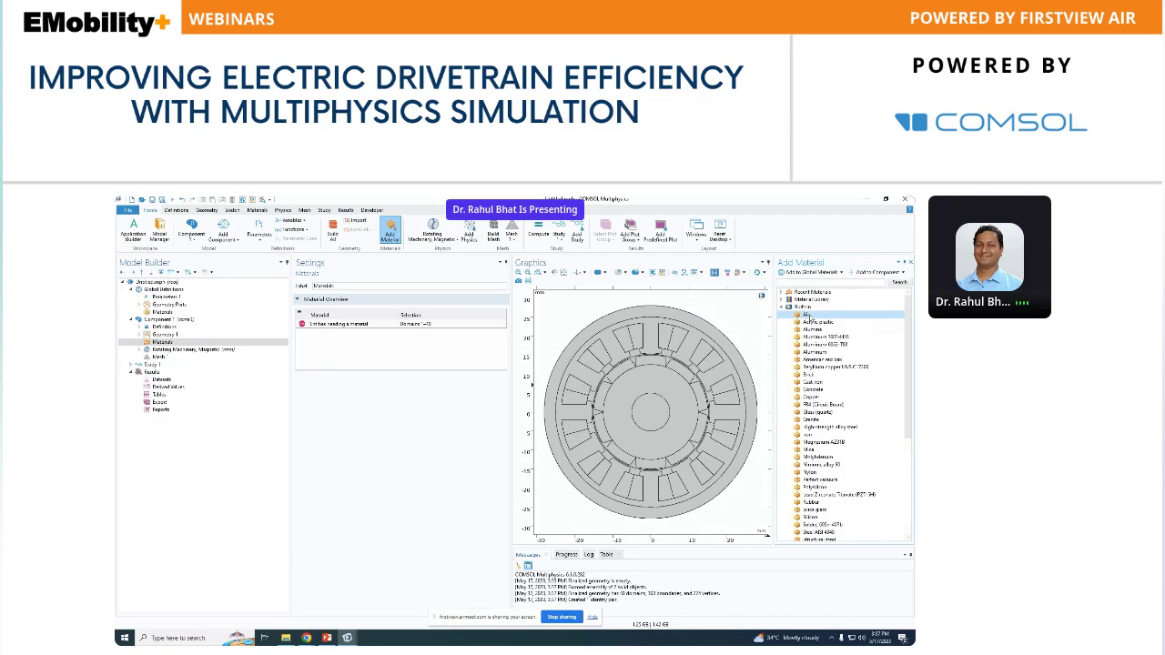
pyautogui.doubleClick(807, 315)
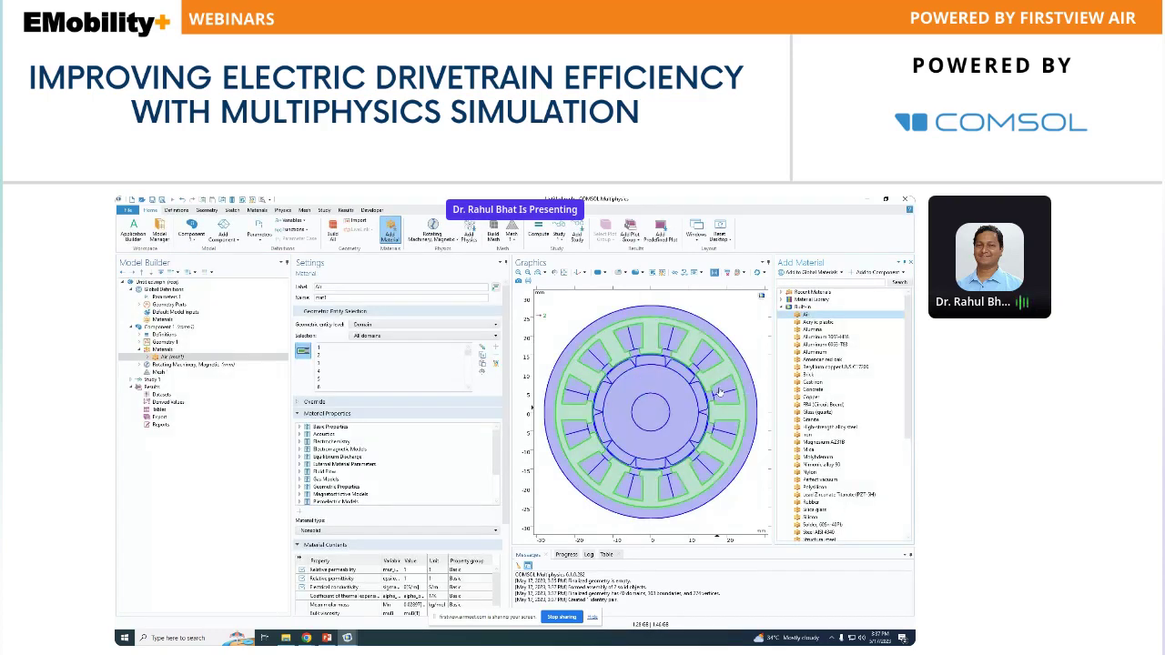
# Add the AC/DC material Soft Iron (Without Losses) and assign it to the shaft, rotor core and stator core domains
pyautogui.click(781, 306)
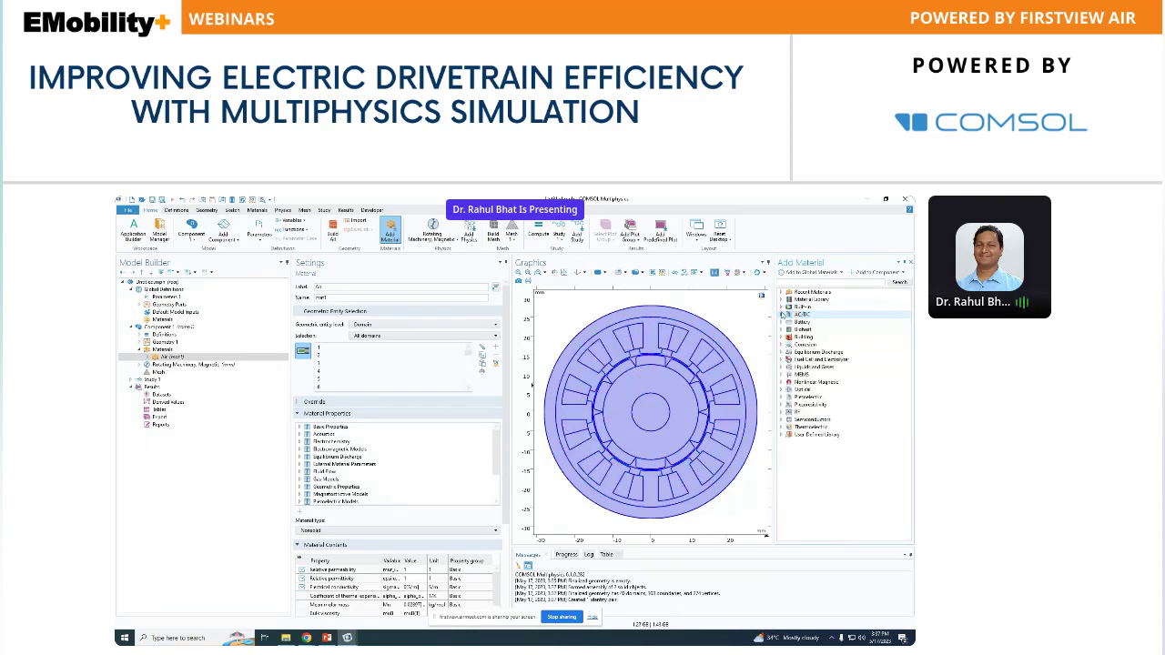
pyautogui.click(789, 314)
pyautogui.click(796, 352)
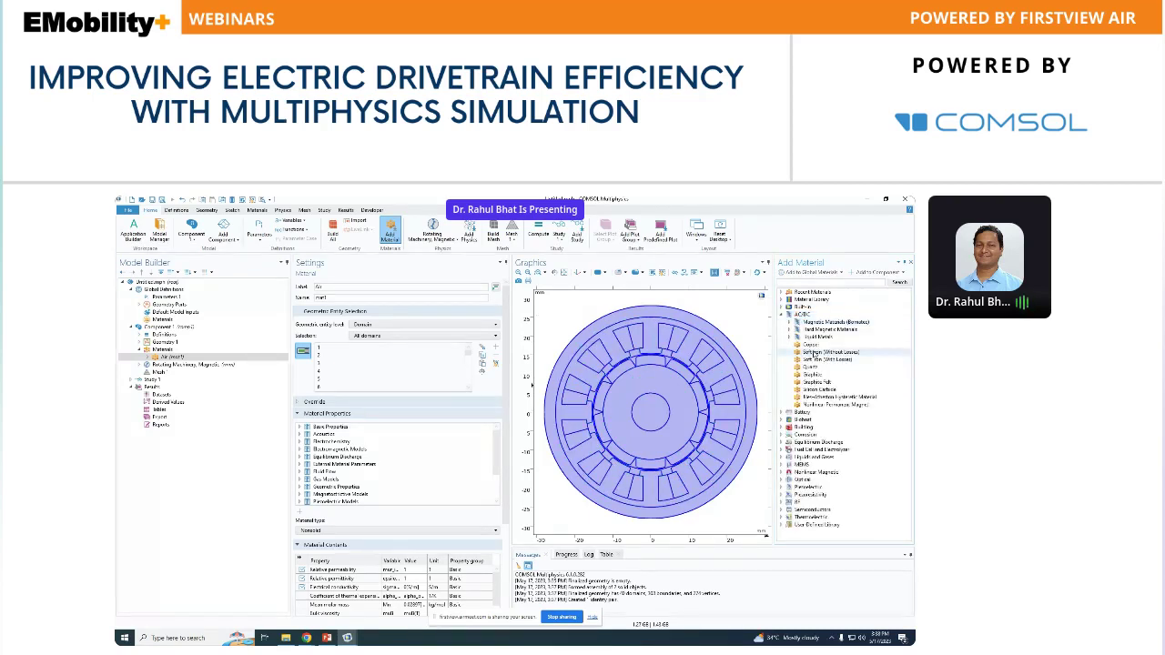
pyautogui.click(813, 354)
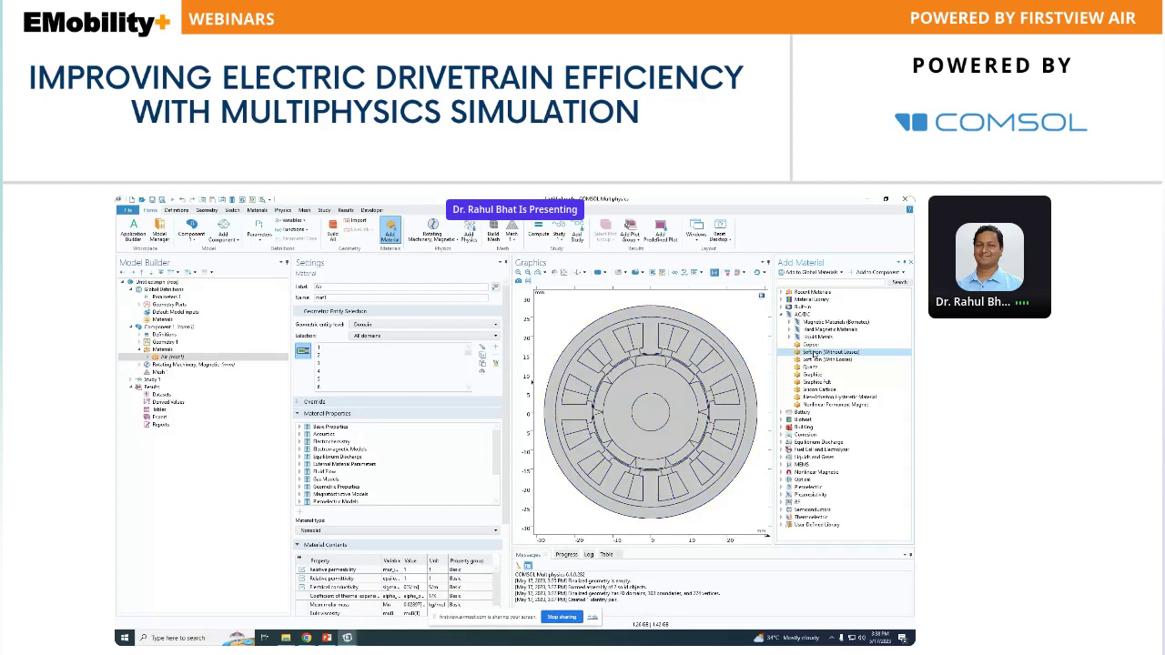
pyautogui.click(669, 419)
pyautogui.click(665, 416)
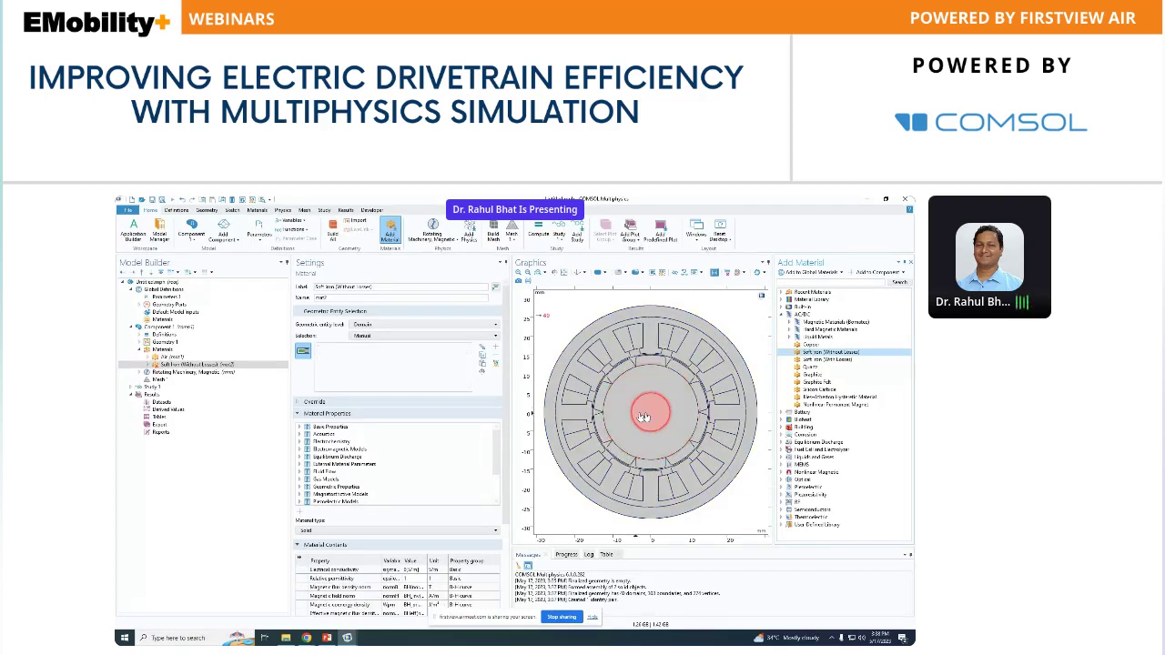
pyautogui.click(654, 356)
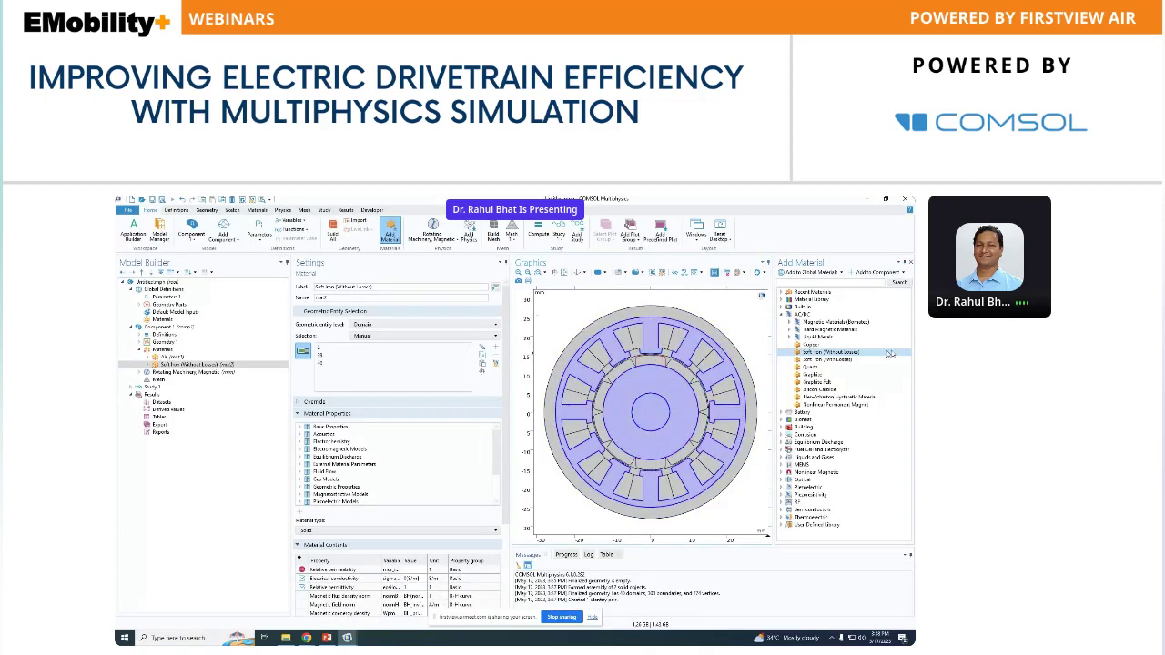
# Add the hard magnetic material N42 (Sintered NdFeB), assign it to the ten rotor magnets and close the material library
pyautogui.click(790, 337)
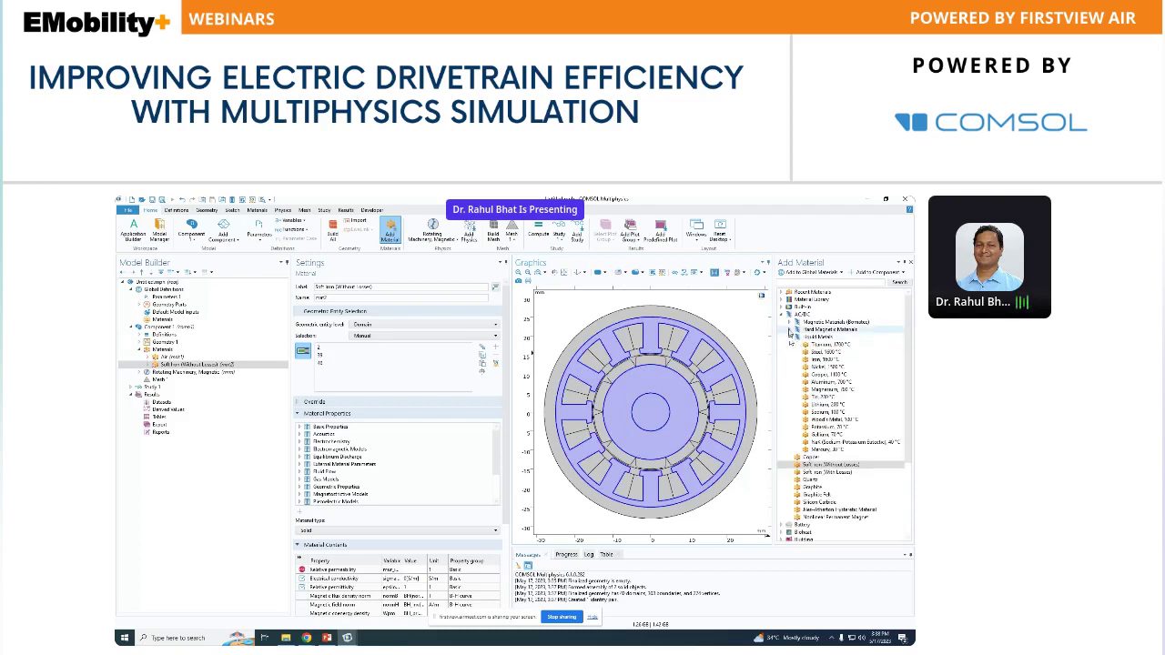
pyautogui.click(790, 329)
pyautogui.click(797, 337)
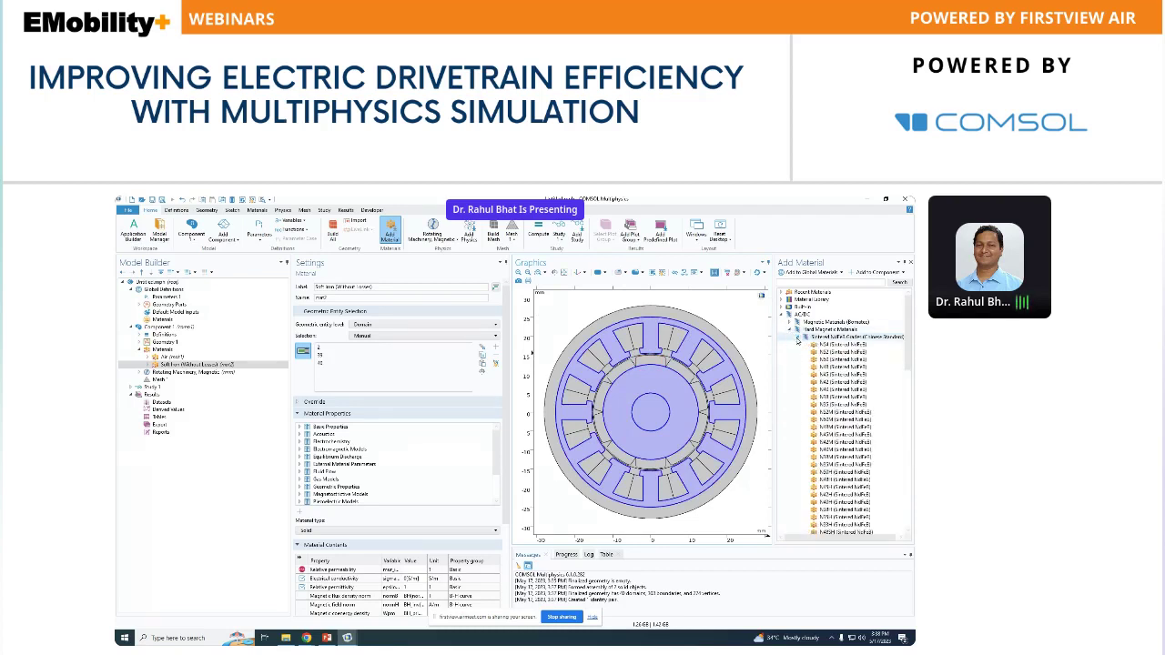
pyautogui.click(838, 384)
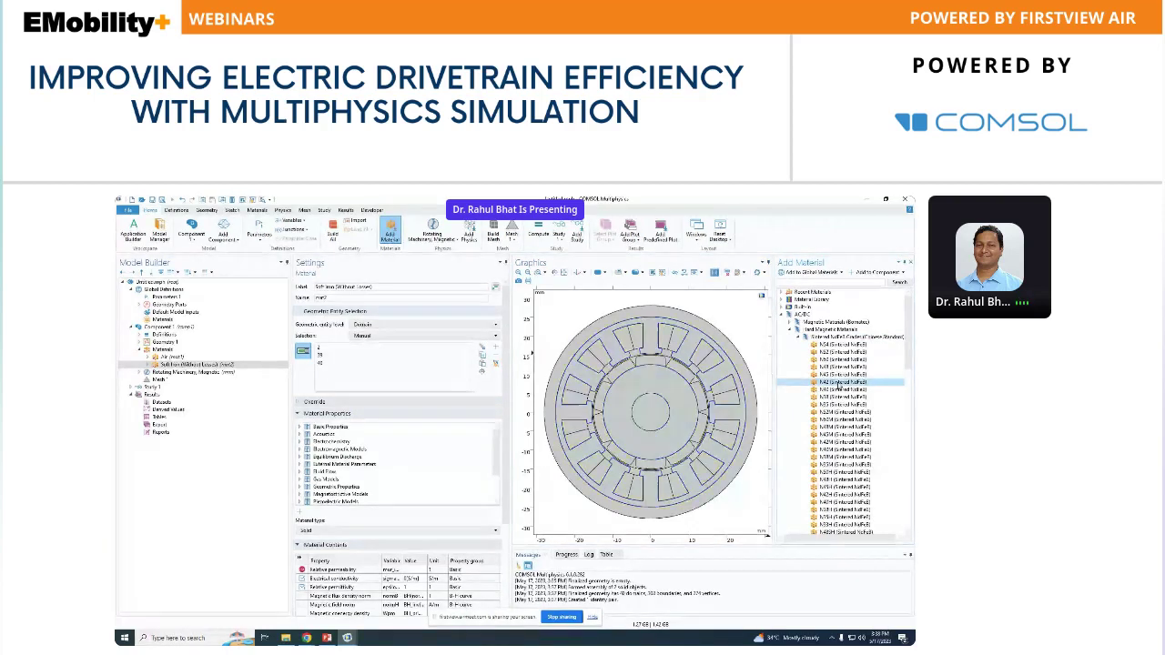
pyautogui.doubleClick(838, 383)
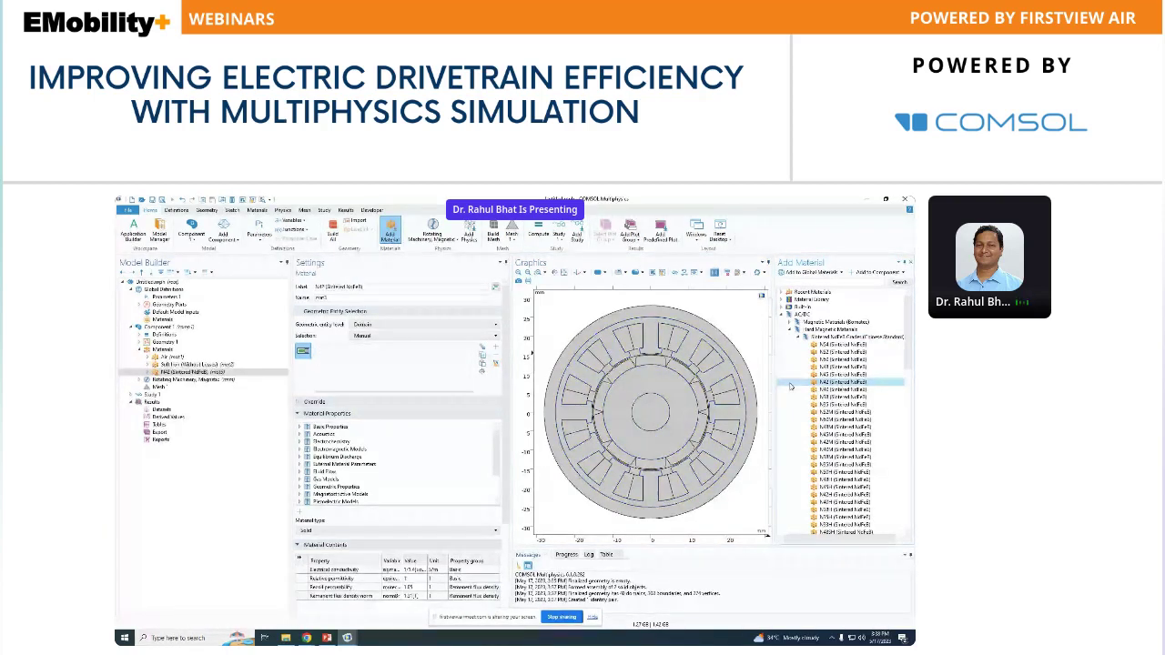
pyautogui.click(645, 366)
pyautogui.click(604, 393)
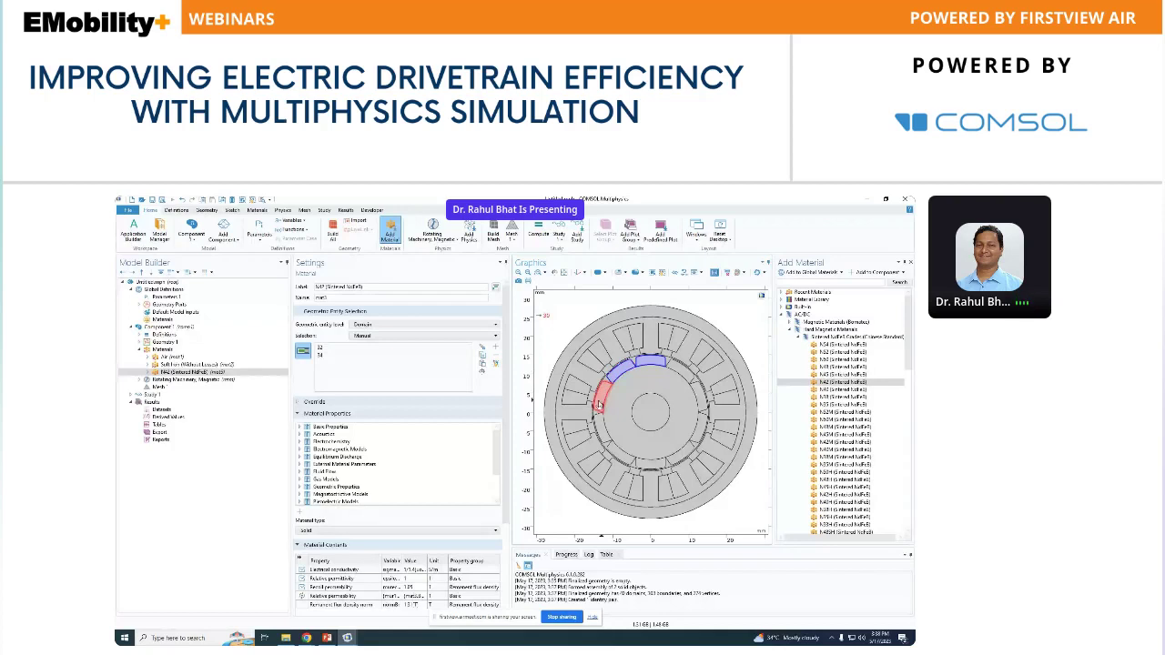
pyautogui.click(597, 431)
pyautogui.click(621, 457)
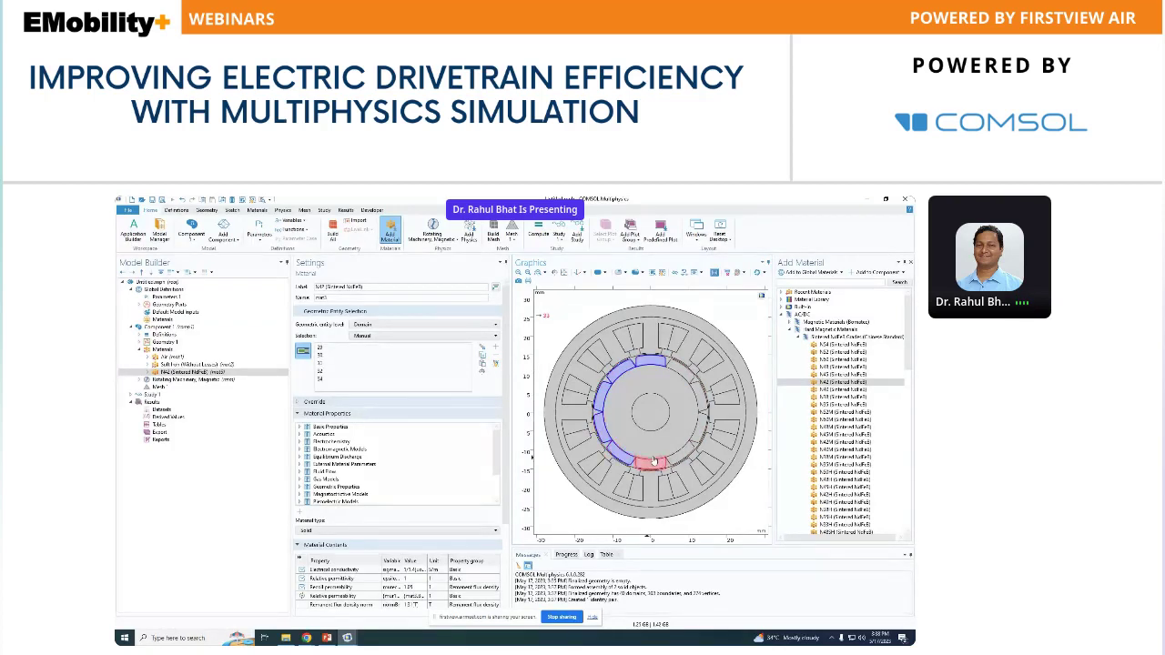
pyautogui.click(652, 462)
pyautogui.click(688, 452)
pyautogui.click(704, 414)
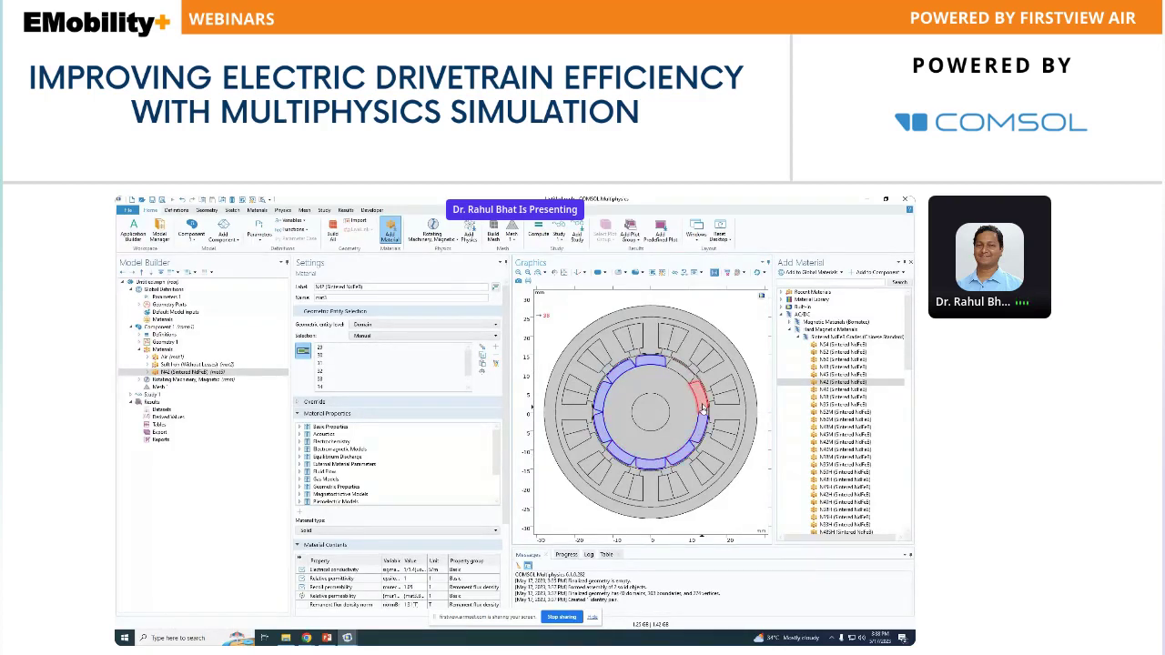
pyautogui.click(681, 371)
pyautogui.click(910, 262)
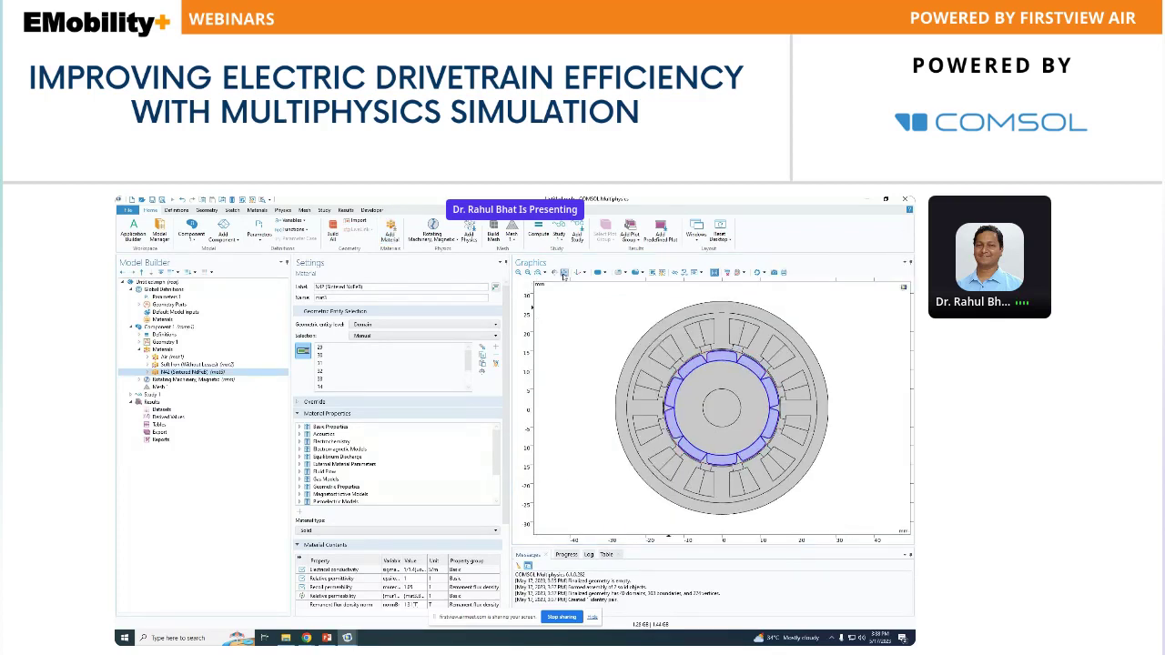
pyautogui.click(563, 274)
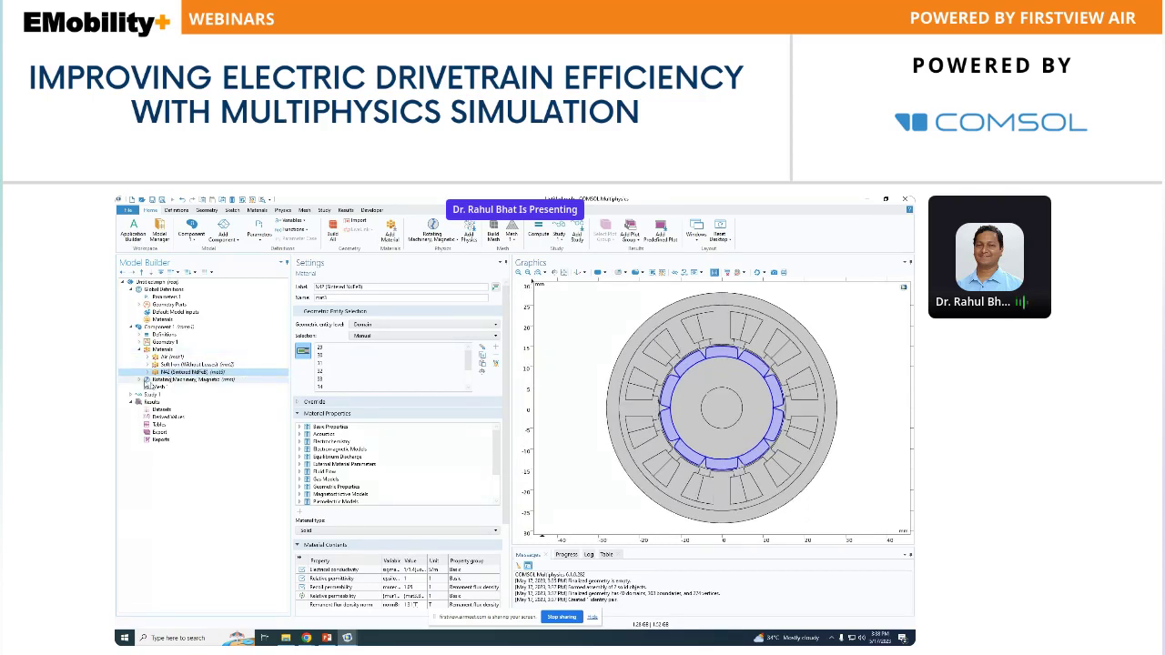
# Add an Ampère's Law feature to the rotating machinery physics and assign it to the shaft, rotor core and stator core domains
pyautogui.rightClick(177, 379)
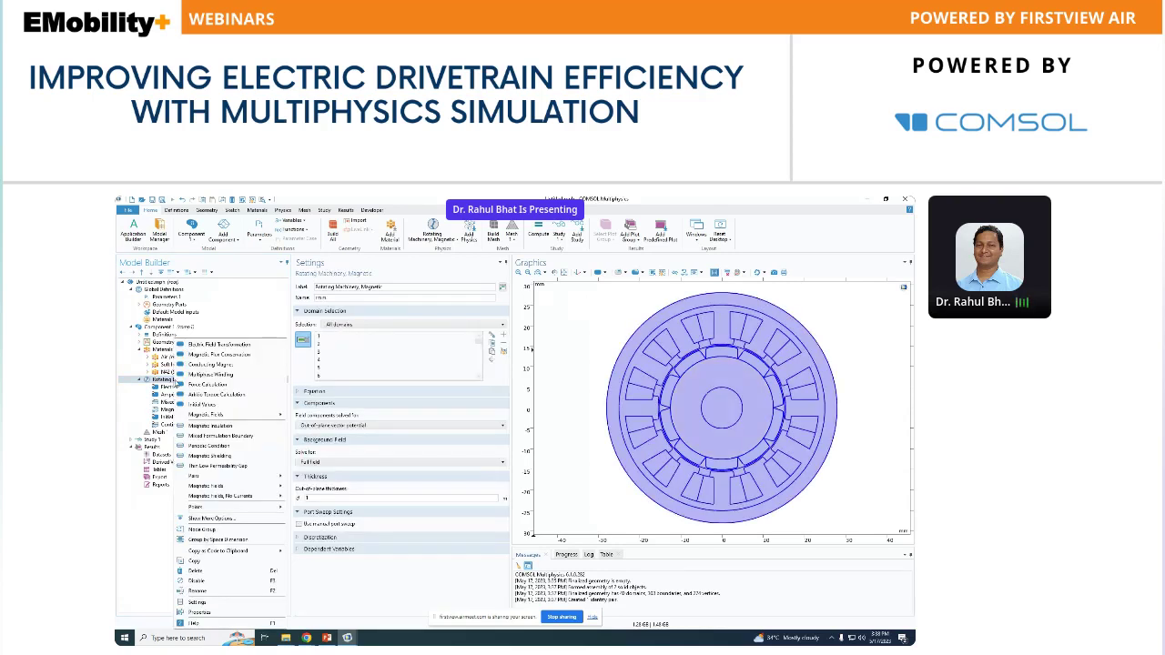
pyautogui.moveTo(228, 418)
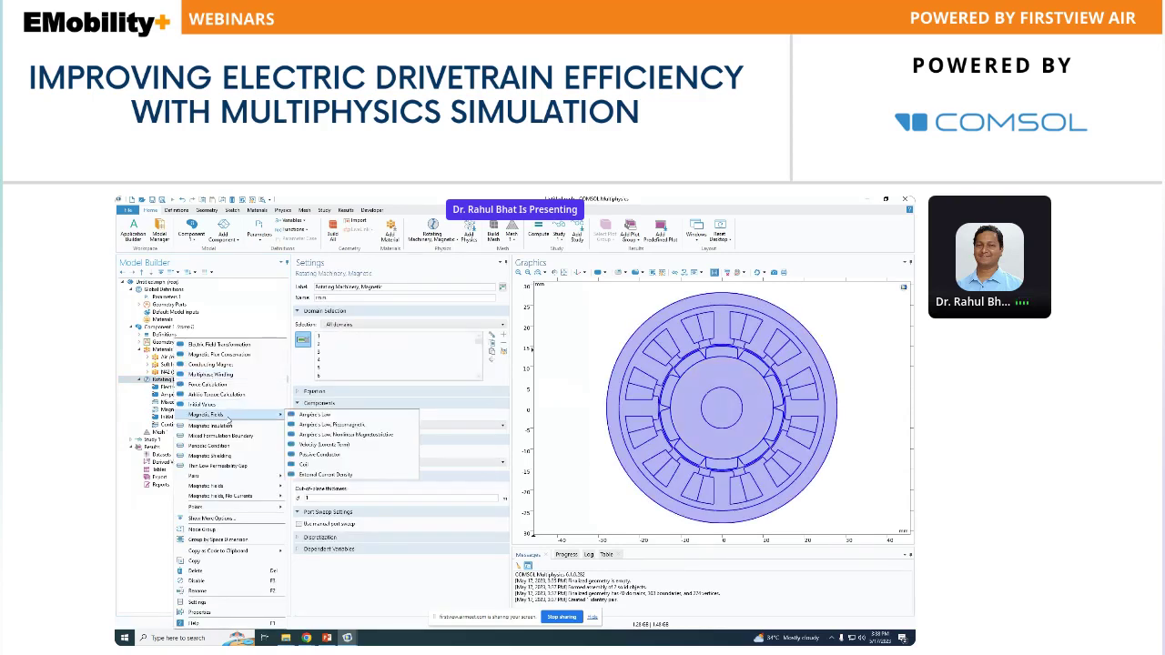
pyautogui.click(315, 415)
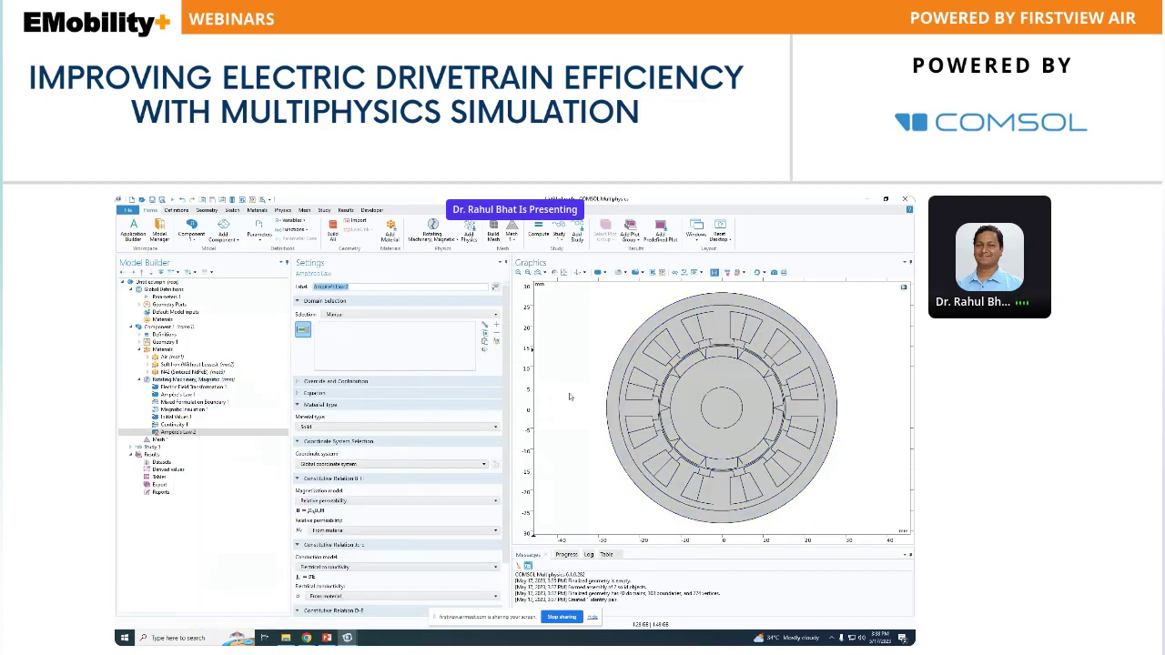
pyautogui.click(733, 408)
pyautogui.click(732, 385)
pyautogui.click(635, 402)
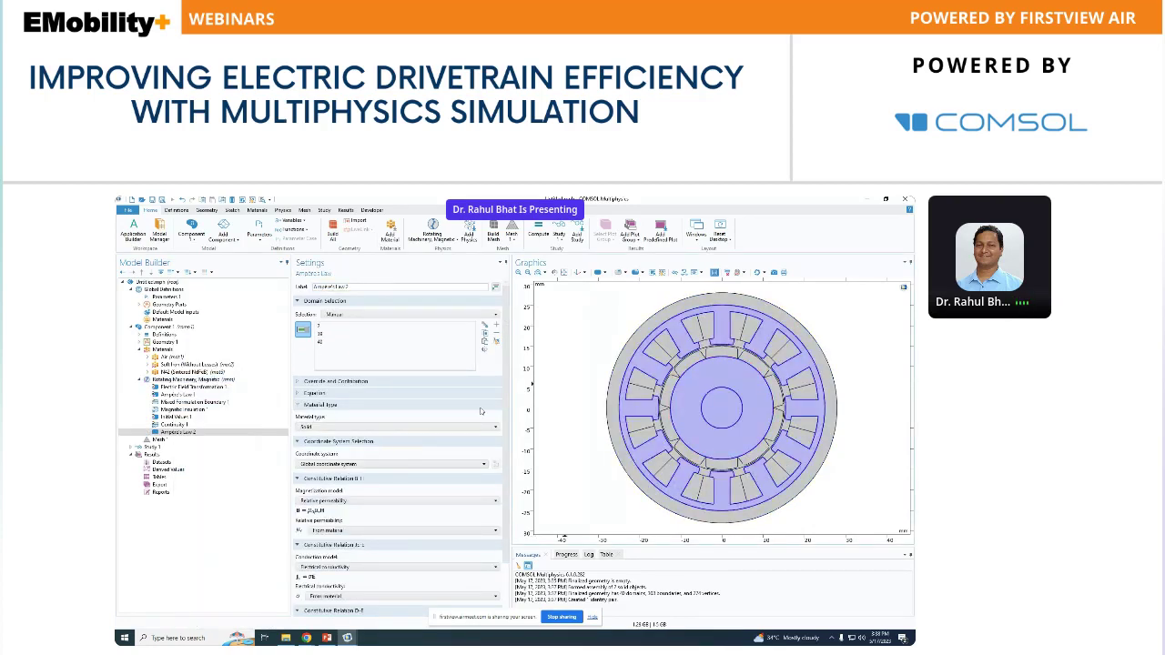
pyautogui.scroll(-2, 507, 475)
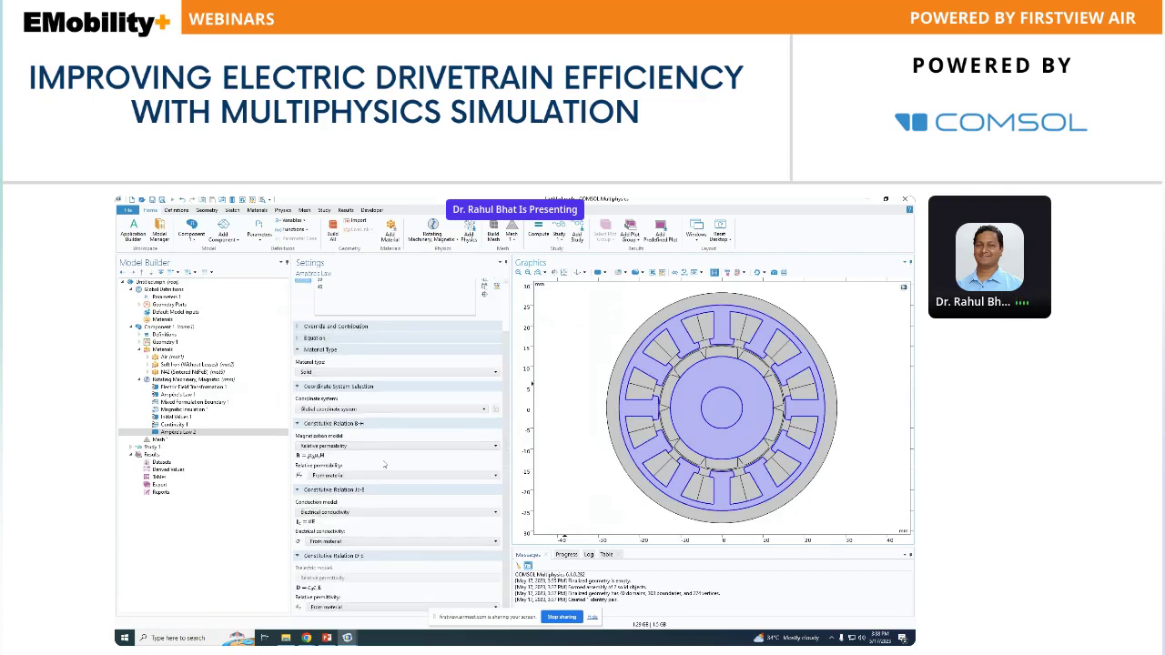
# Set the magnetization model of the second Ampère's Law feature to B-H curve
pyautogui.click(361, 446)
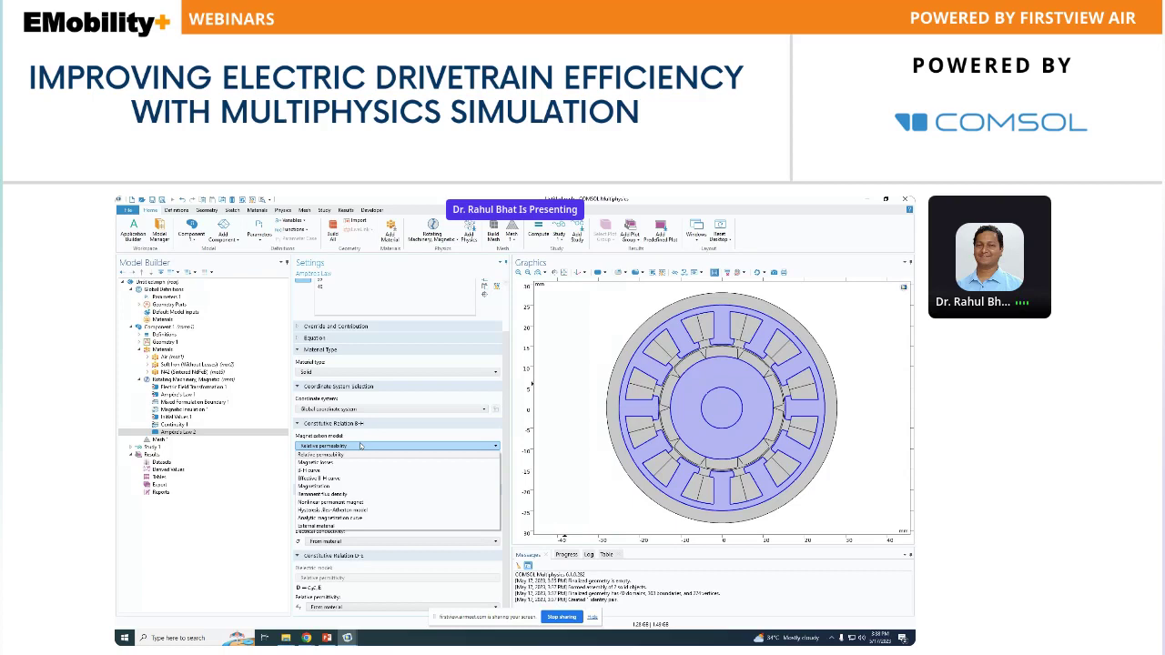
pyautogui.press('Escape')
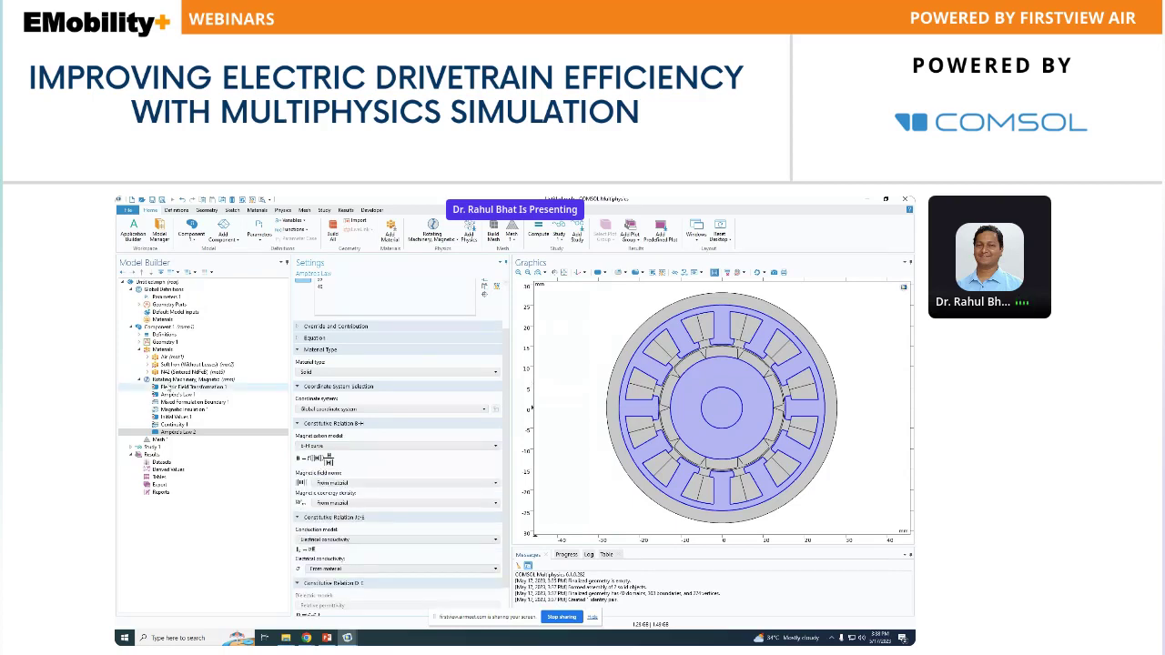
# Plot the interpolation function of the Soft Iron material's B-H curve and examine its positive-field range
pyautogui.click(149, 364)
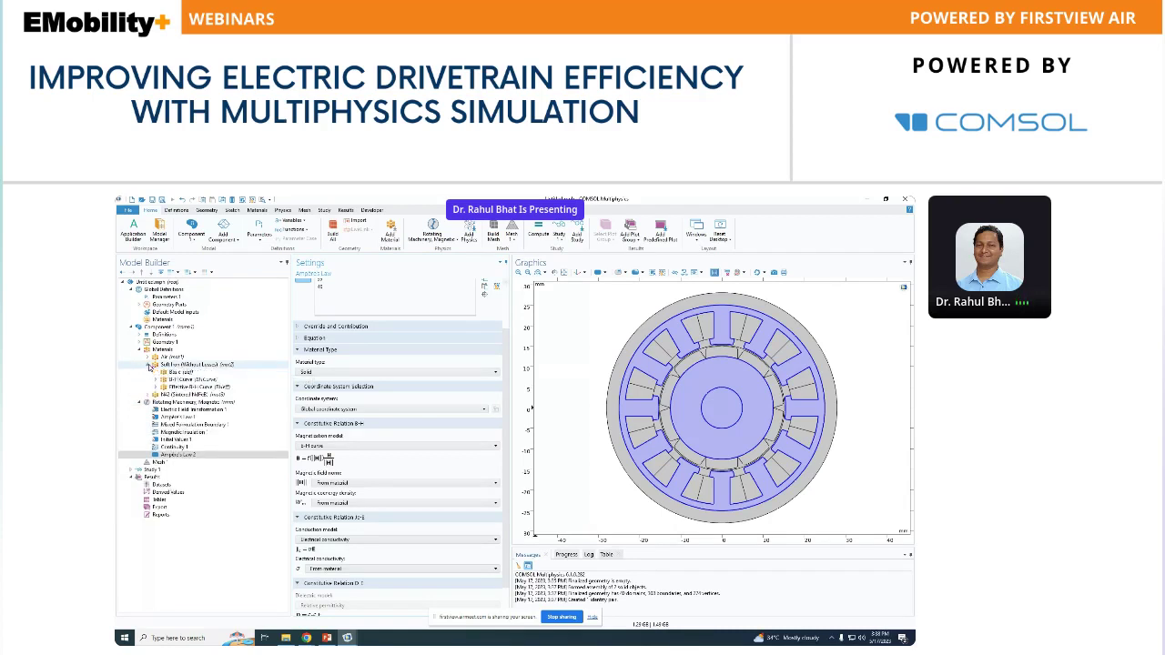
pyautogui.click(159, 380)
pyautogui.click(205, 386)
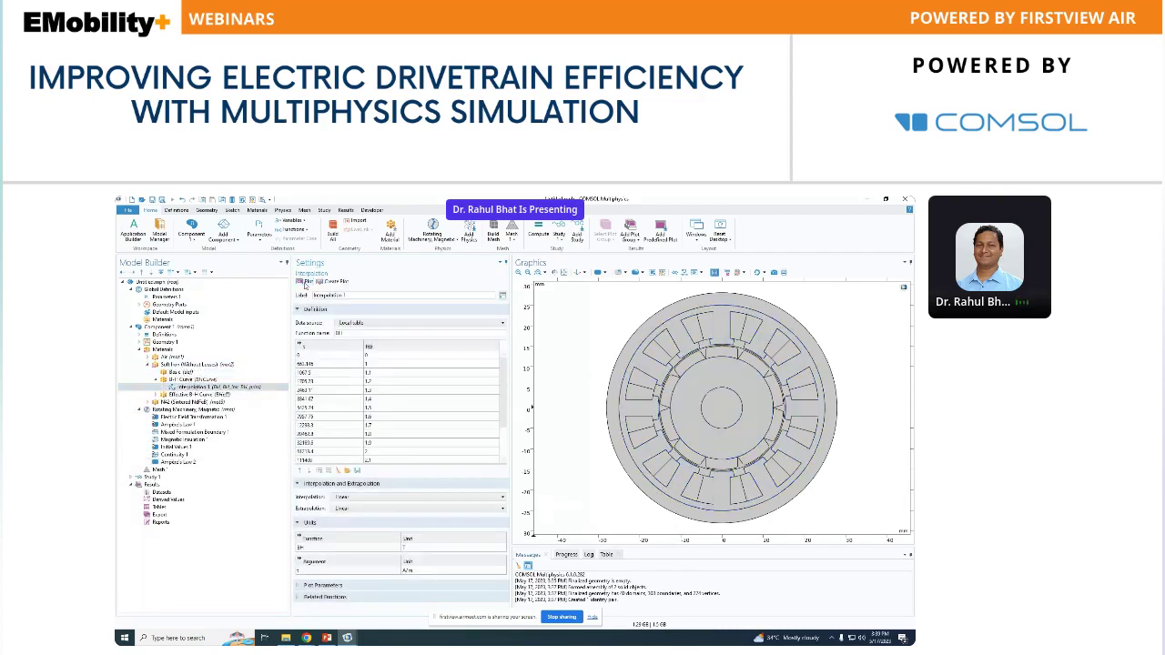
pyautogui.click(308, 282)
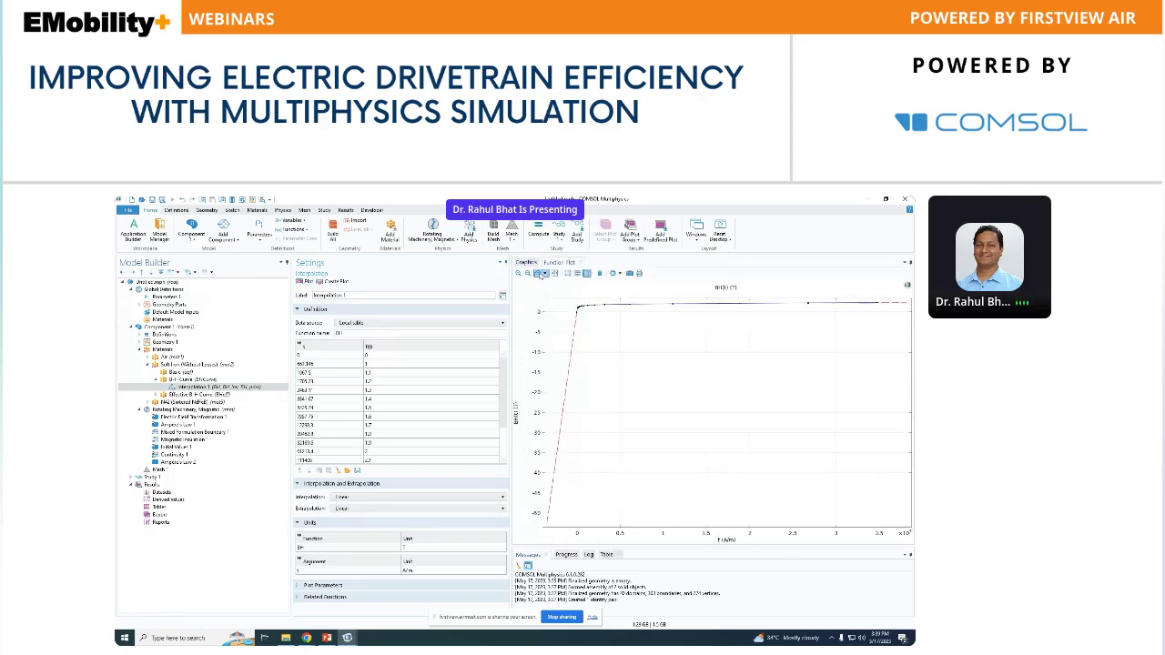
pyautogui.click(539, 273)
pyautogui.moveTo(560, 298); pyautogui.dragTo(786, 337)
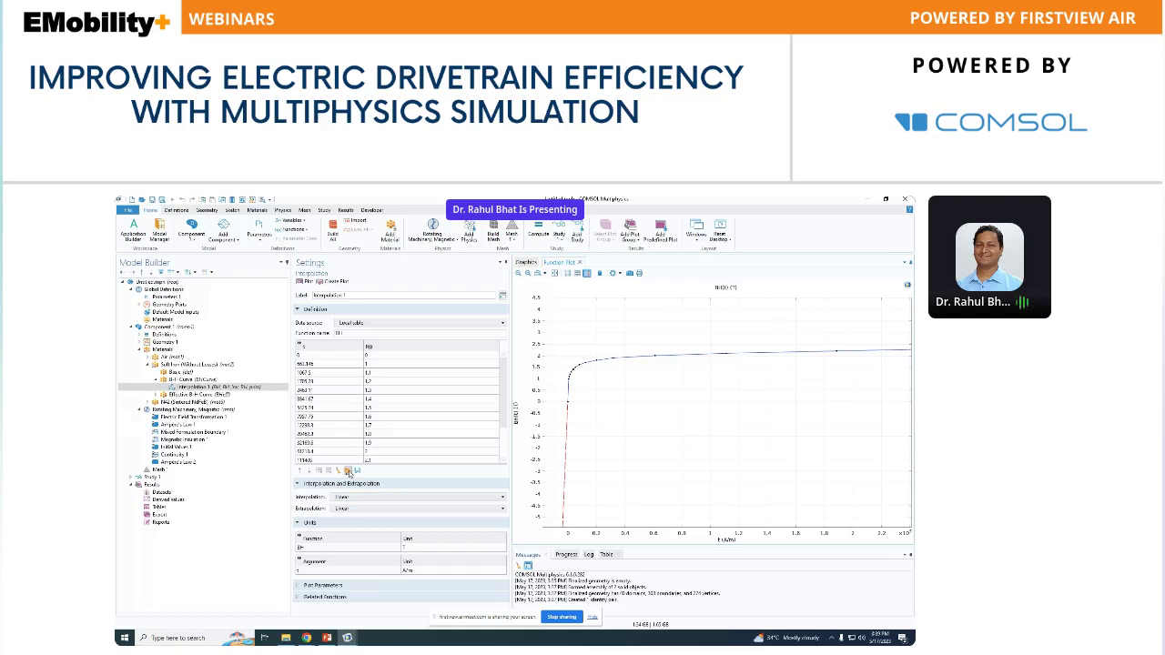
pyautogui.click(555, 274)
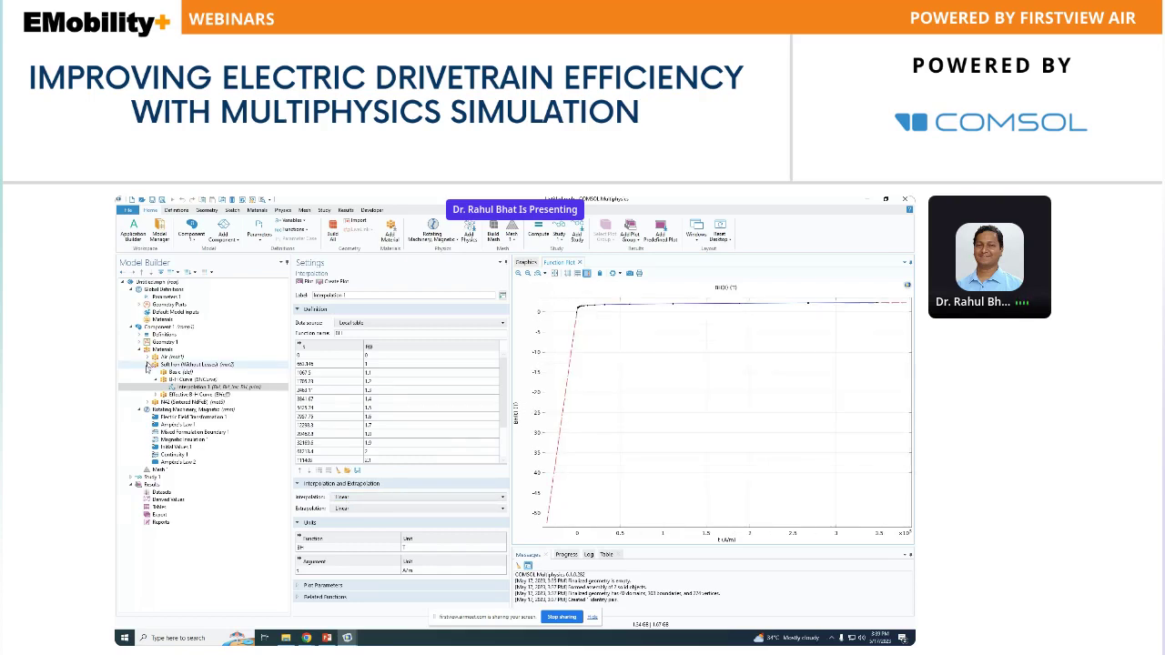
pyautogui.click(147, 365)
# Add a Loss Calculation subfeature to the second Ampère's Law feature and set its loss model to Steinmetz
pyautogui.click(176, 432)
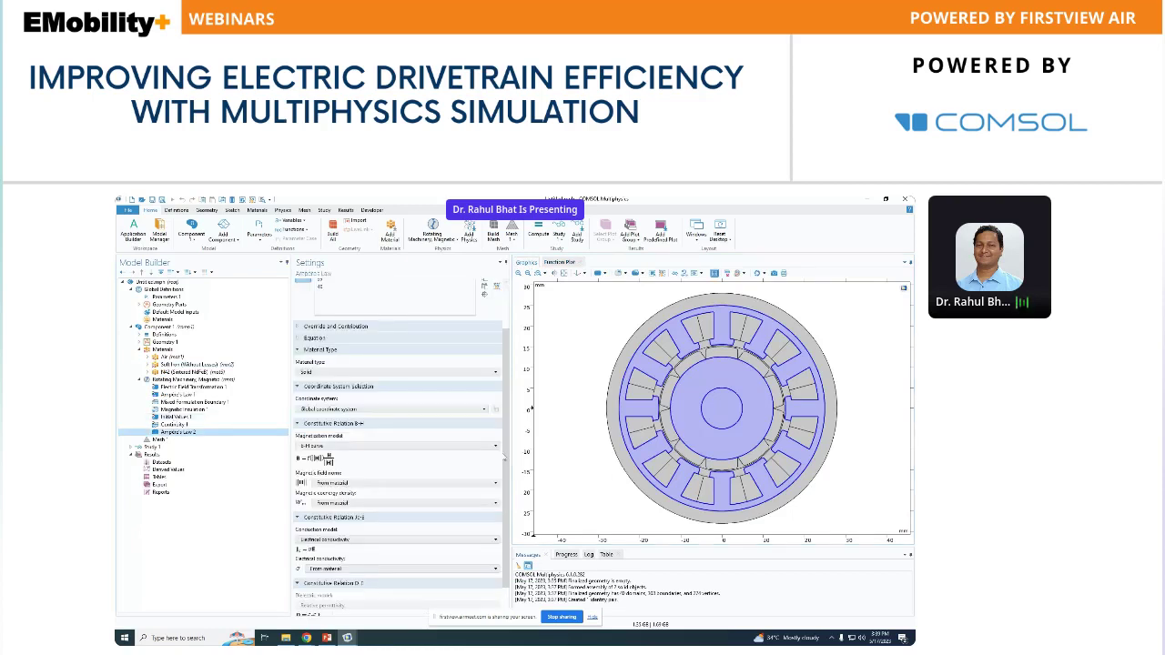
pyautogui.rightClick(179, 432)
pyautogui.click(211, 447)
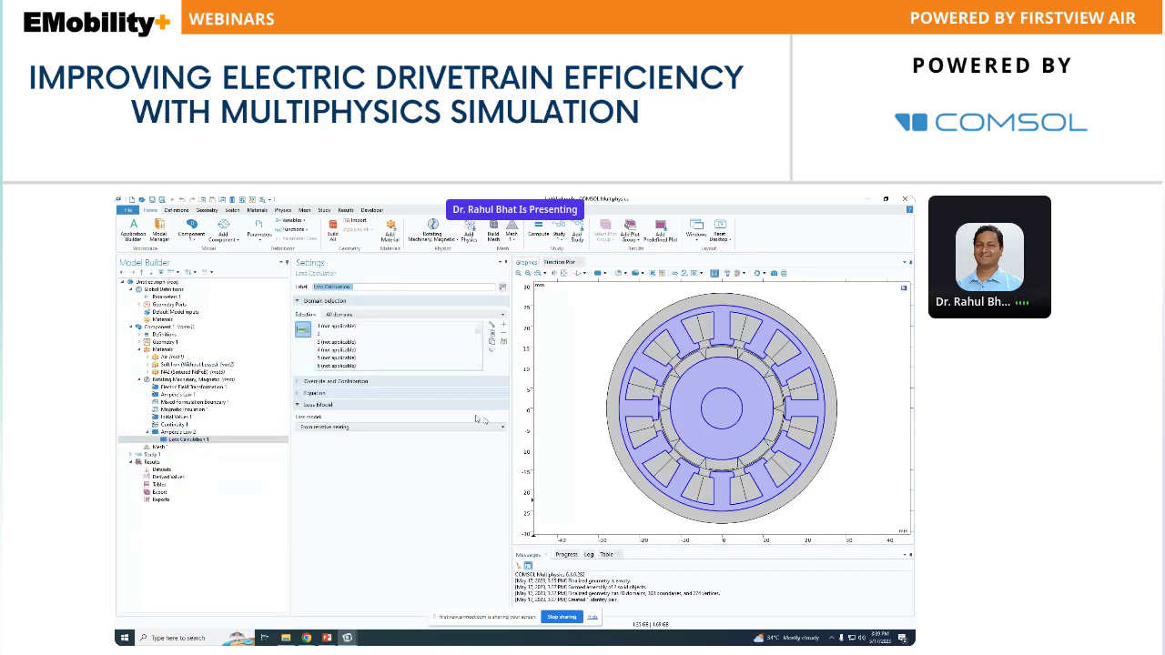
pyautogui.click(371, 426)
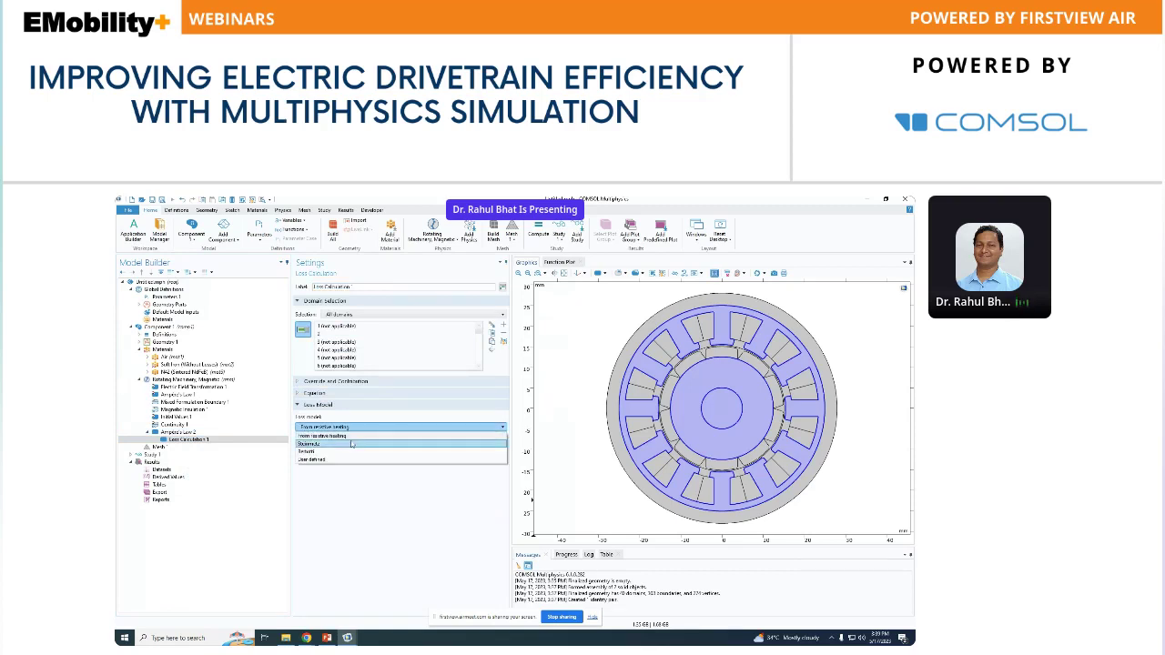
pyautogui.click(350, 444)
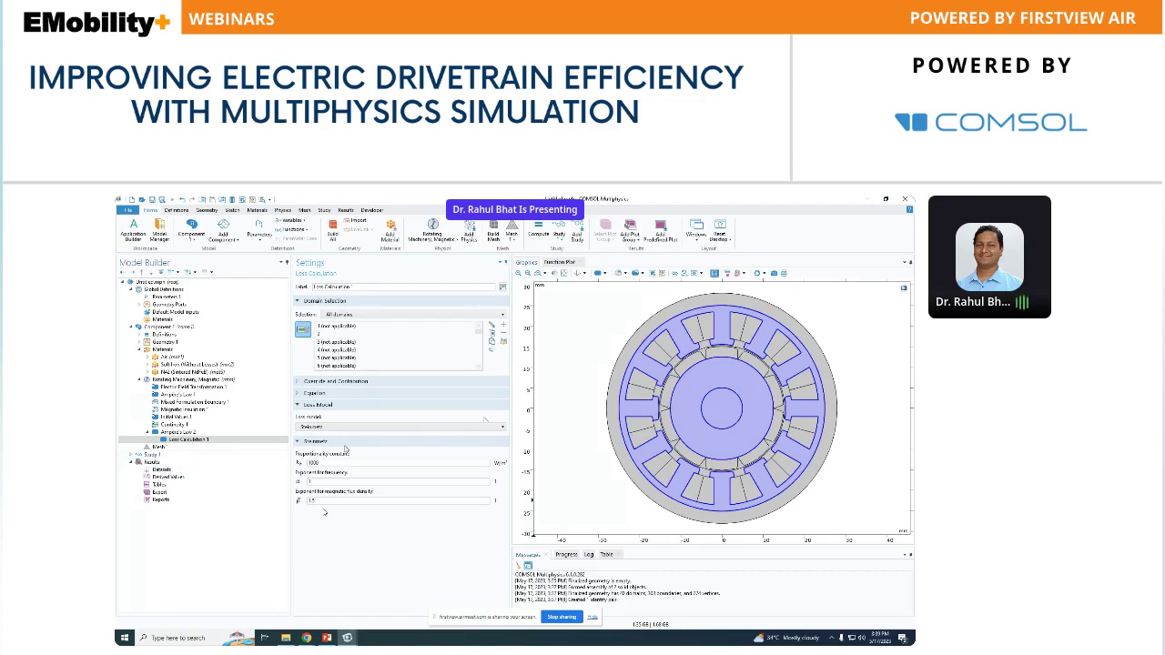
# Add a Conducting Magnet feature to the rotating machinery physics and assign it to the ten rotor magnet domains
pyautogui.rightClick(178, 380)
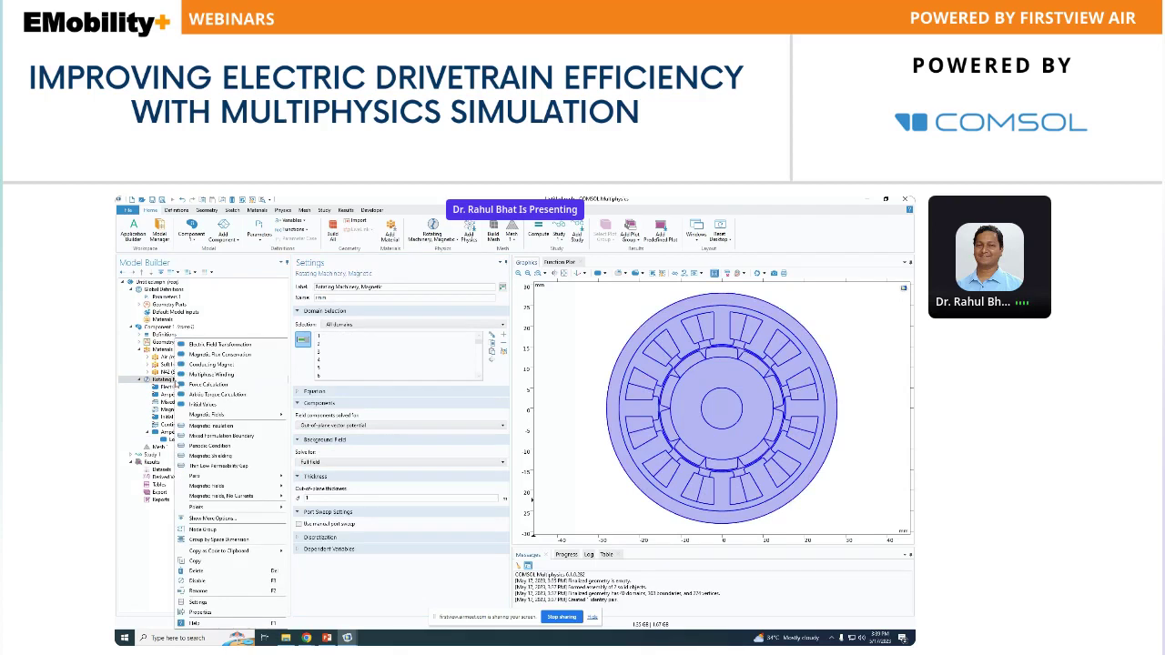
pyautogui.click(211, 365)
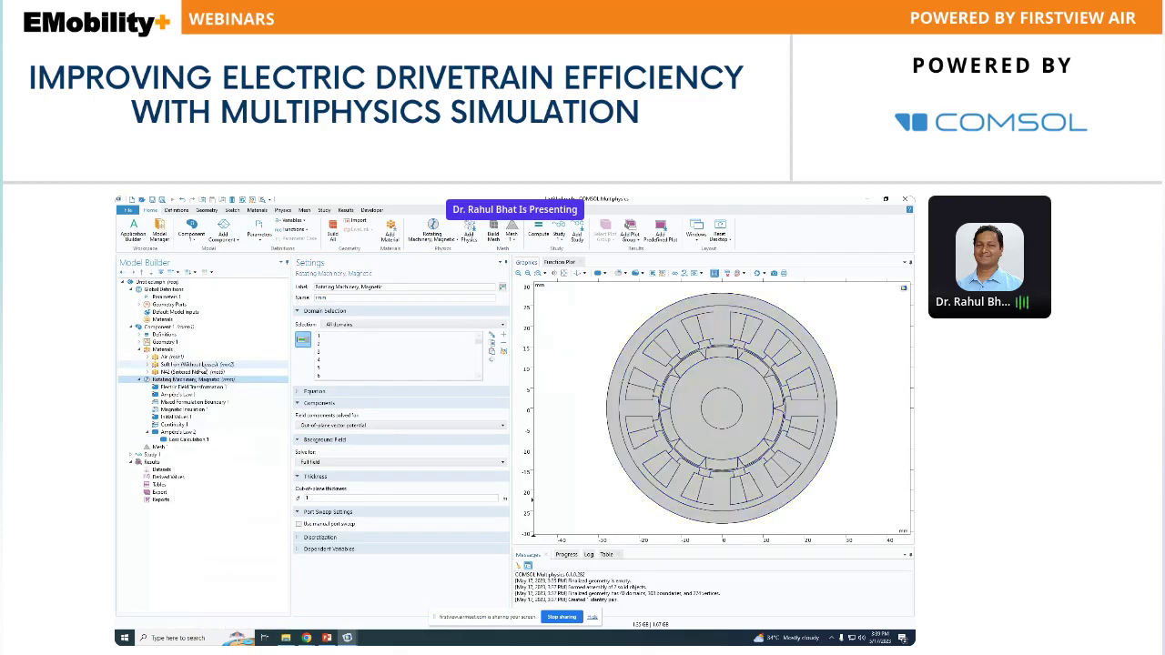
pyautogui.click(718, 354)
pyautogui.click(689, 364)
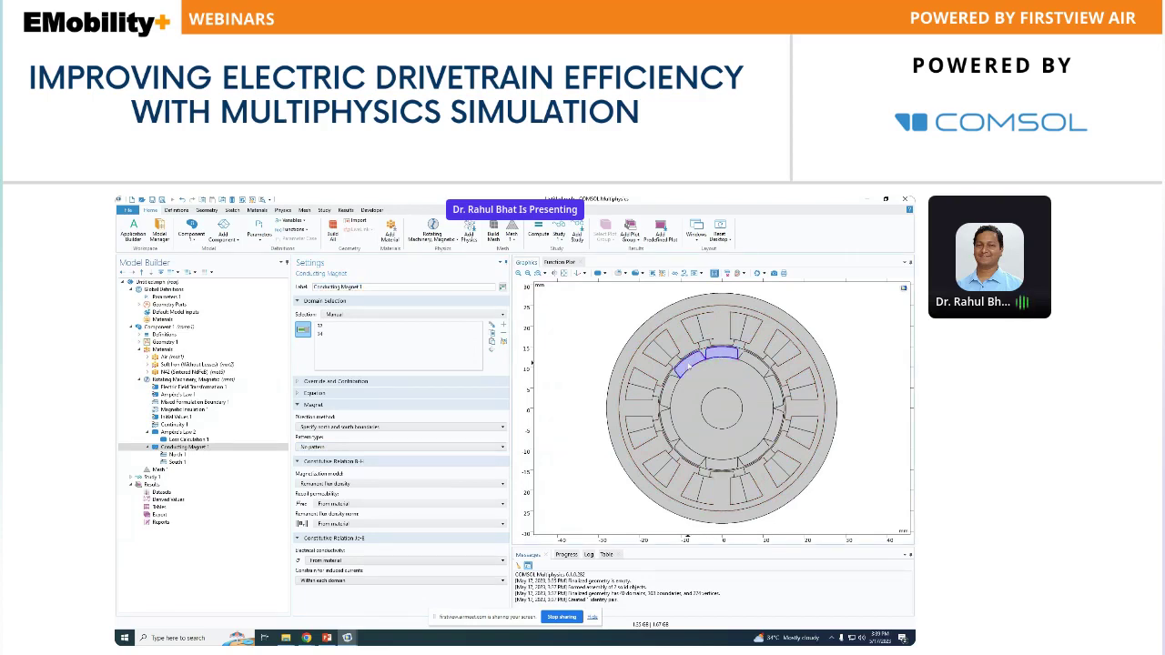
pyautogui.click(671, 387)
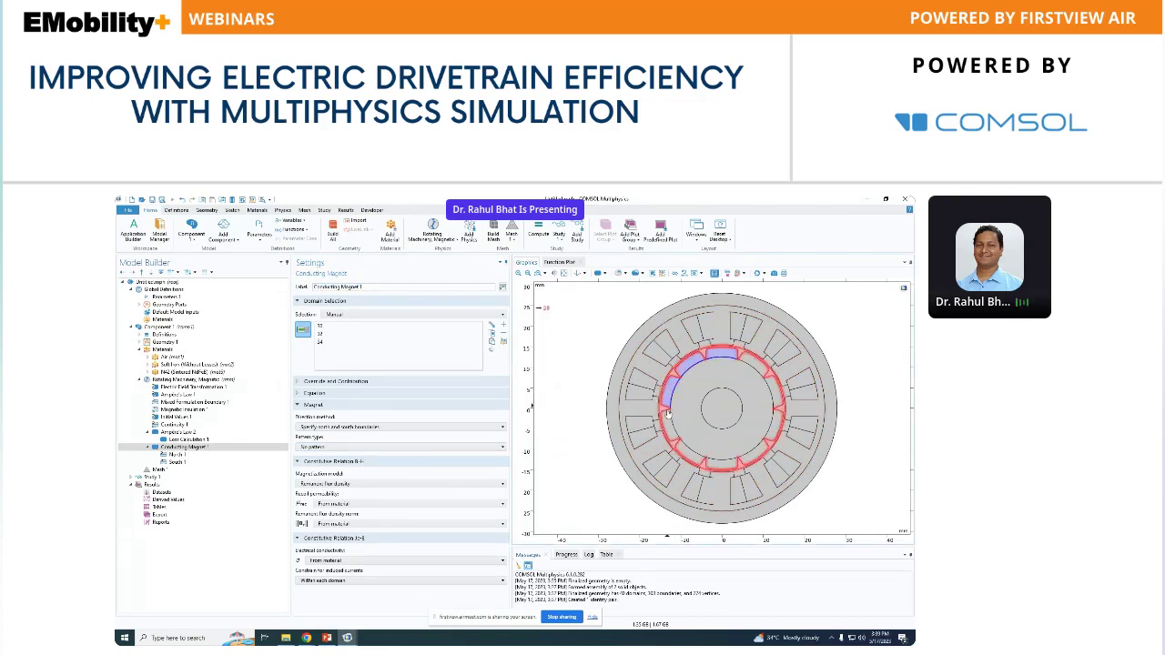
pyautogui.click(670, 432)
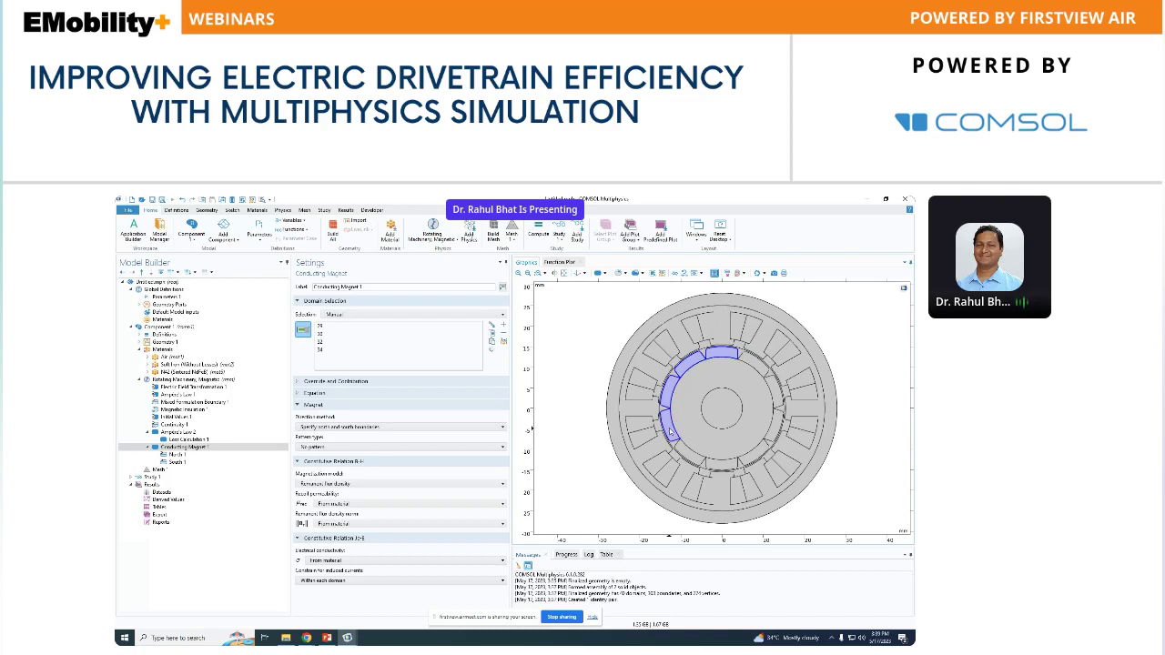
pyautogui.click(686, 450)
pyautogui.click(732, 464)
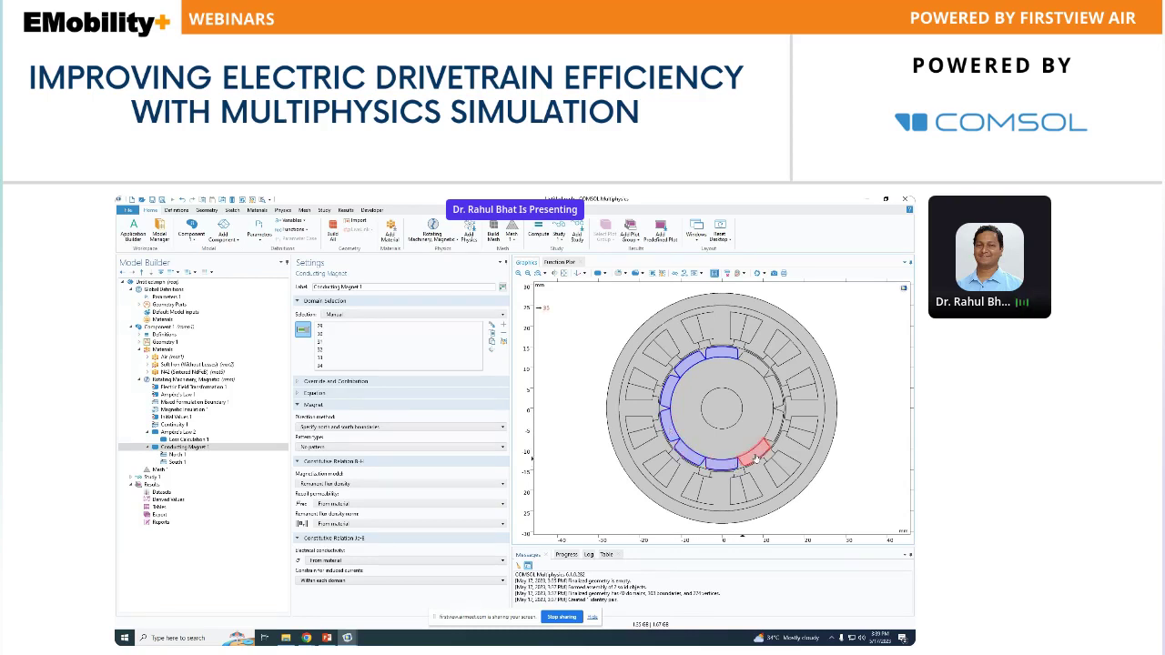
pyautogui.click(755, 459)
pyautogui.click(773, 423)
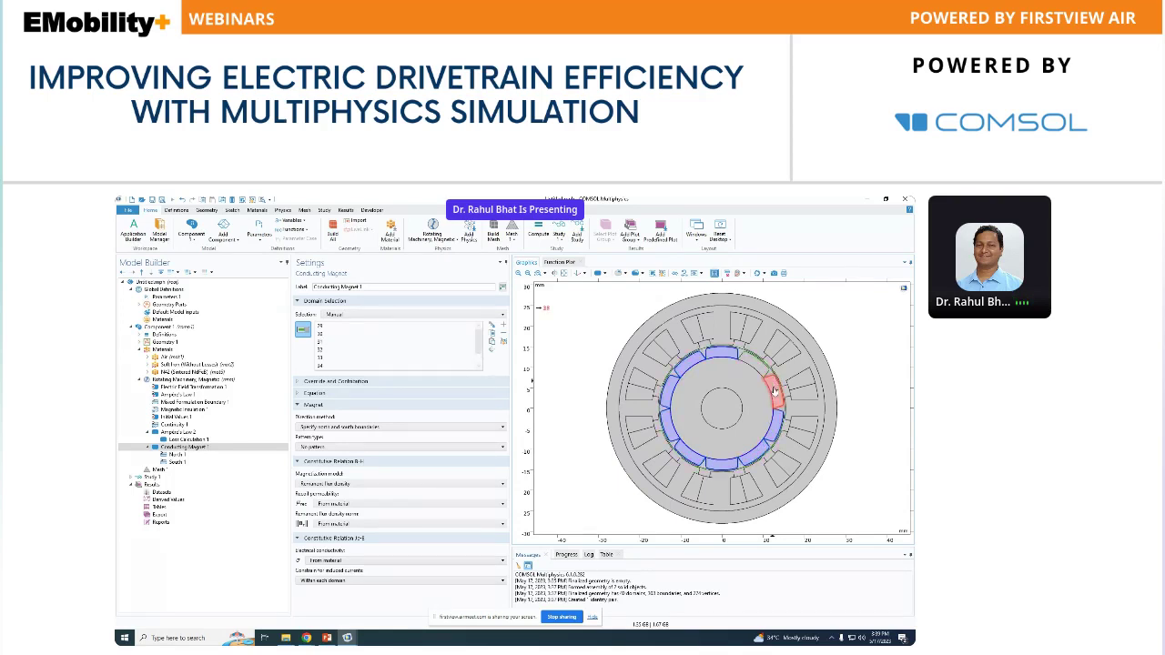
pyautogui.click(774, 391)
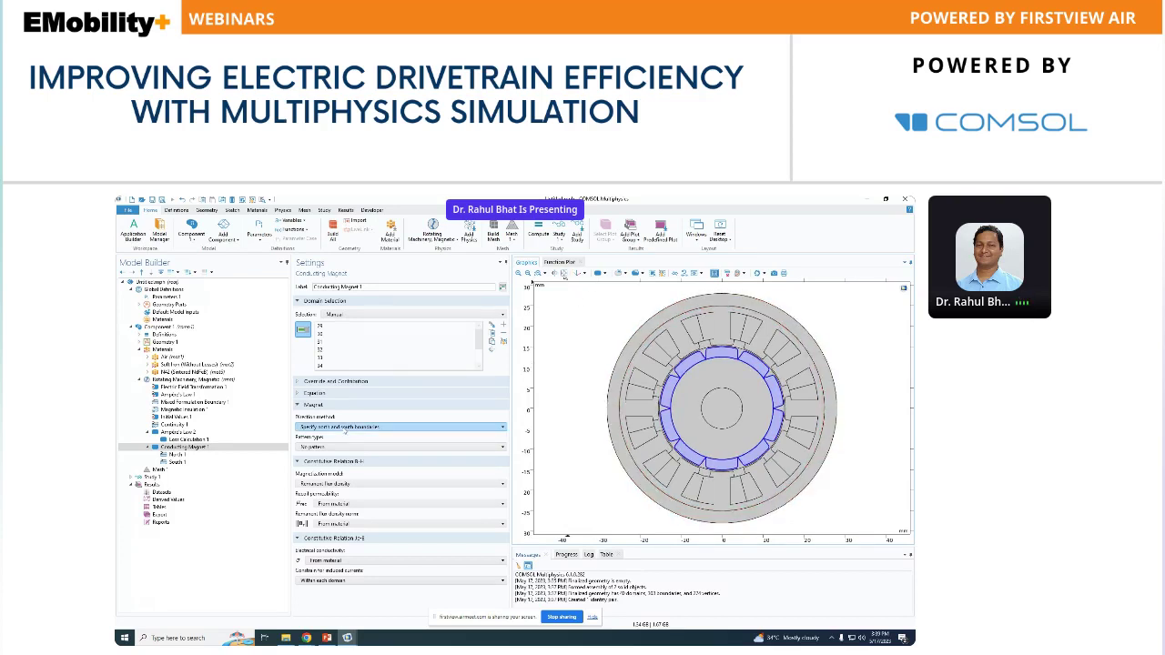
# Assign the topmost magnet's outer edge and its left neighbour's inner edge to North, and their opposite edges to South
pyautogui.click(246, 454)
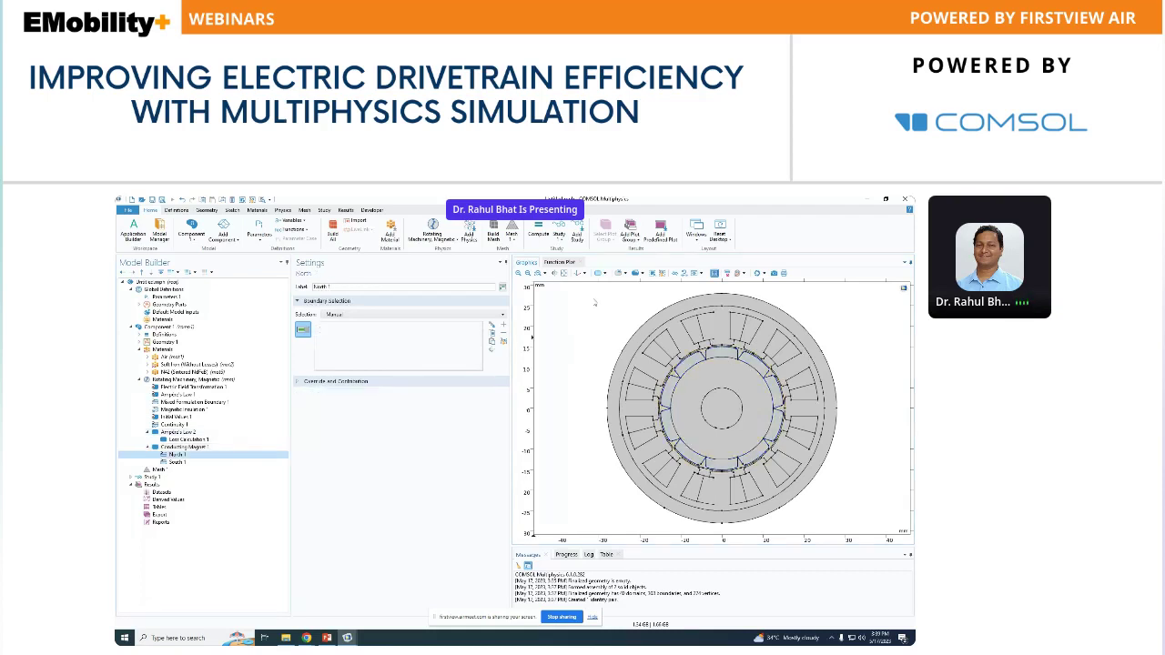
pyautogui.moveTo(673, 331); pyautogui.dragTo(769, 396)
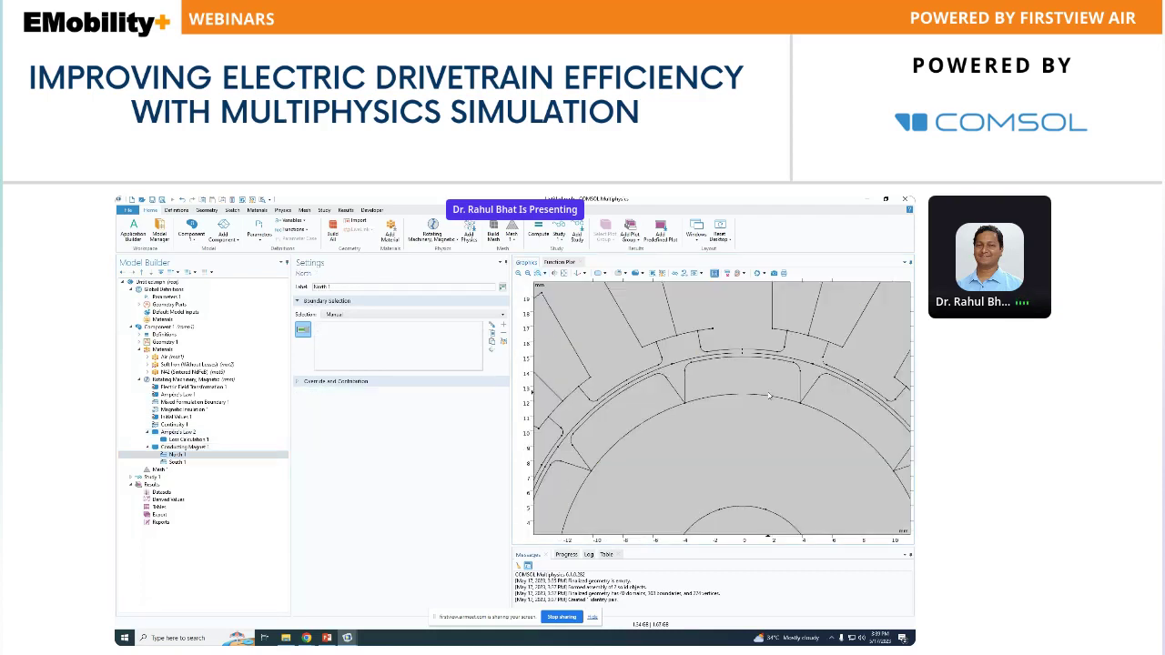
pyautogui.click(747, 360)
pyautogui.click(637, 434)
pyautogui.click(176, 462)
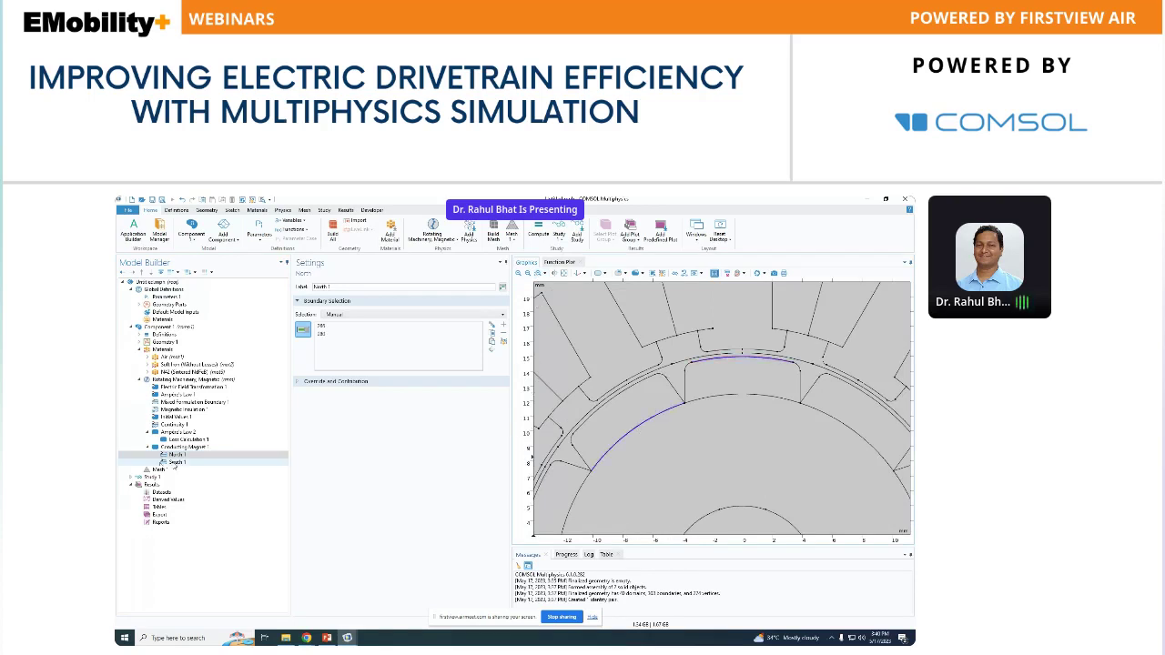
pyautogui.click(619, 400)
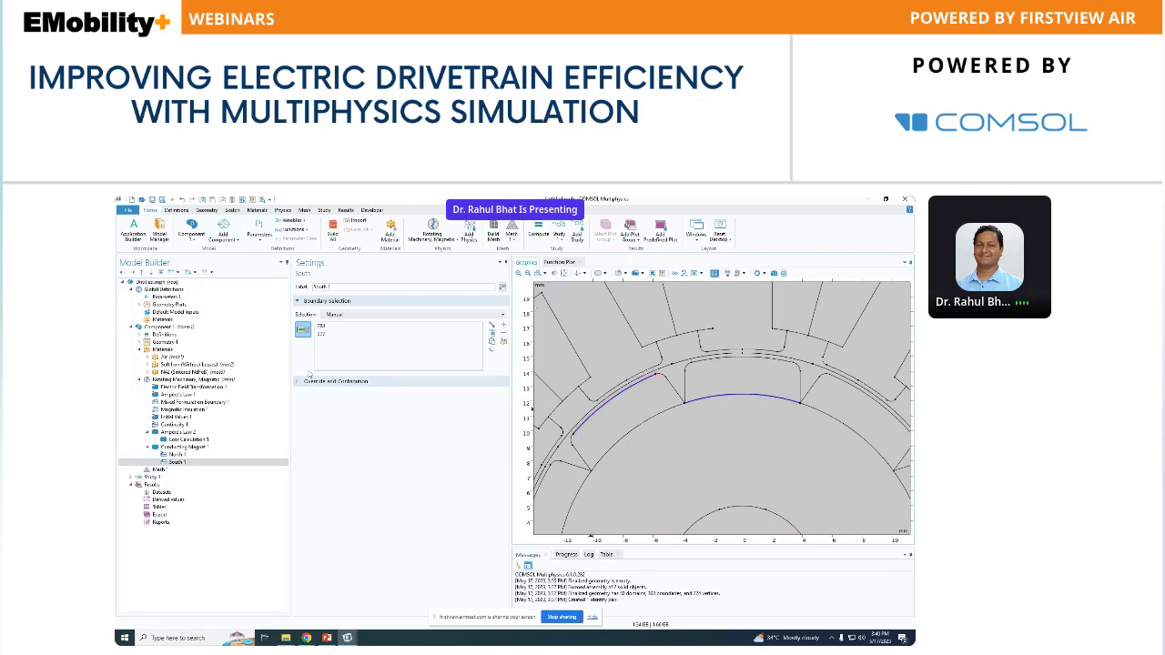
# Set the conducting magnet's pattern type to Circular pattern and its electrical conductivity to User defined
pyautogui.click(184, 446)
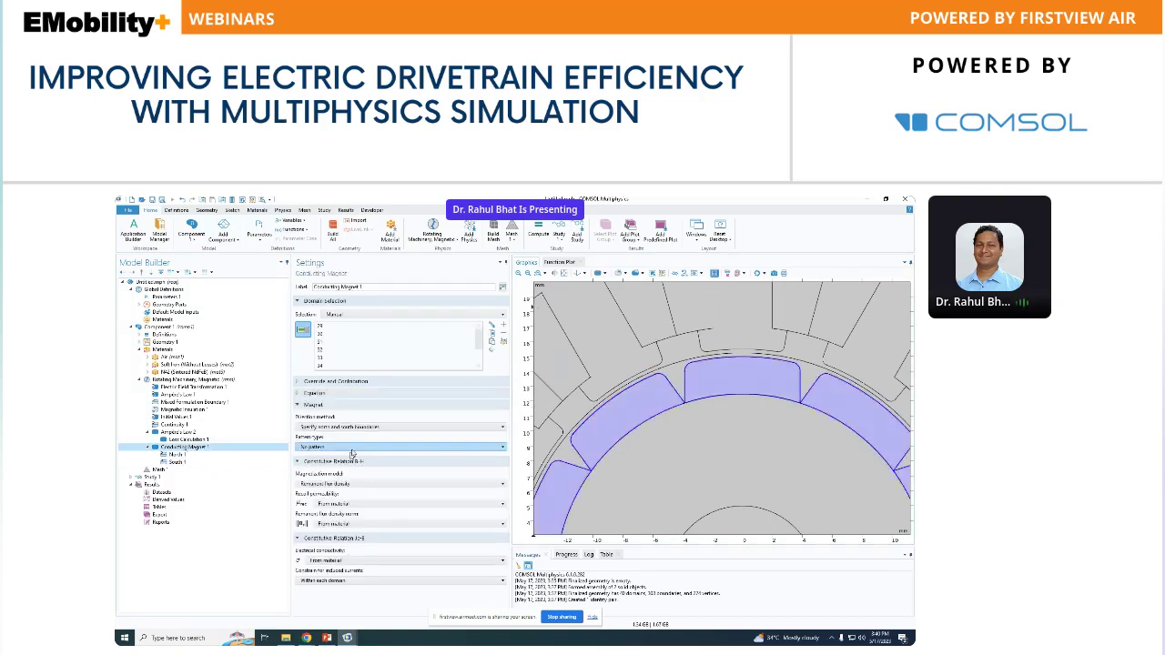
pyautogui.click(352, 448)
pyautogui.click(348, 463)
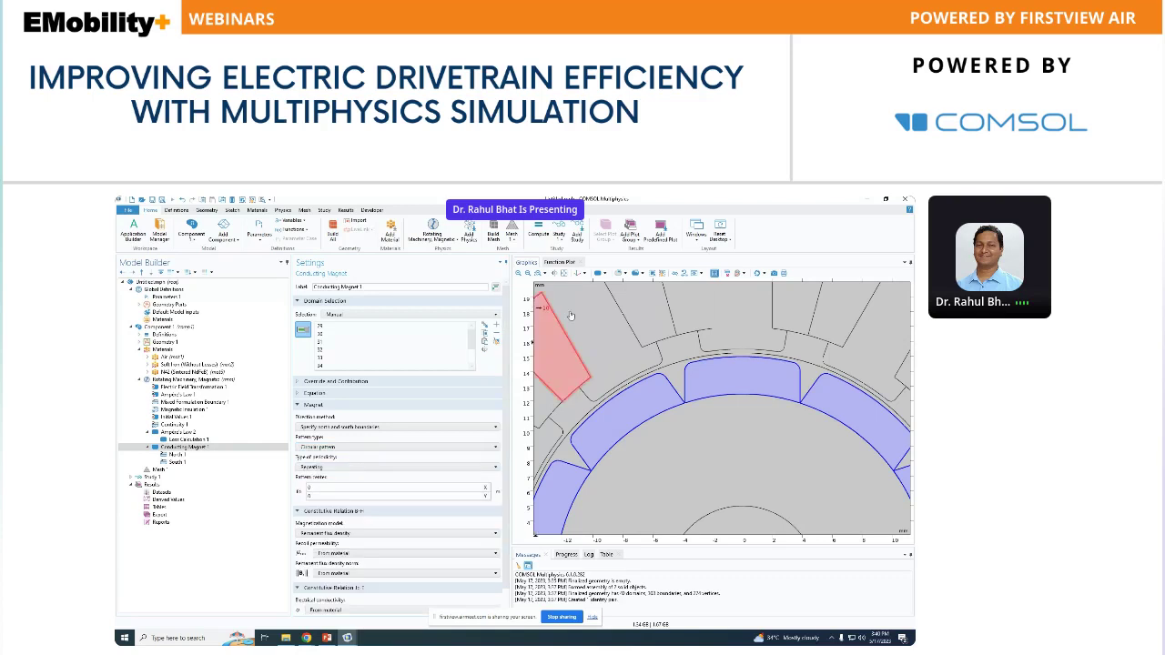
pyautogui.click(564, 273)
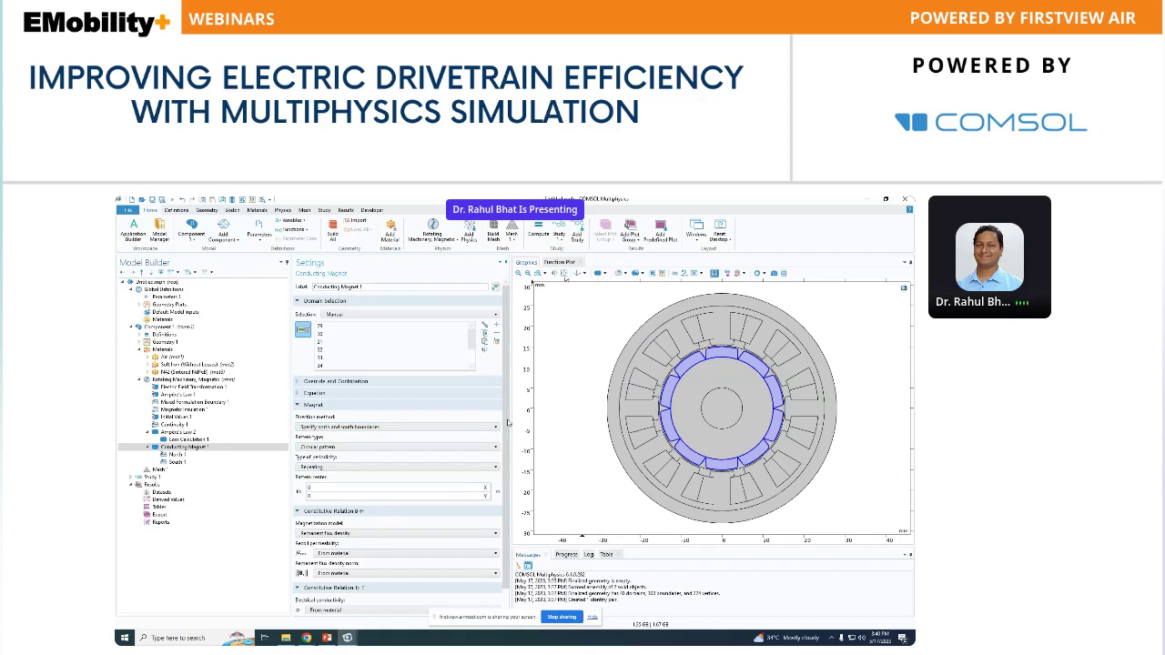
pyautogui.scroll(-1, 507, 421)
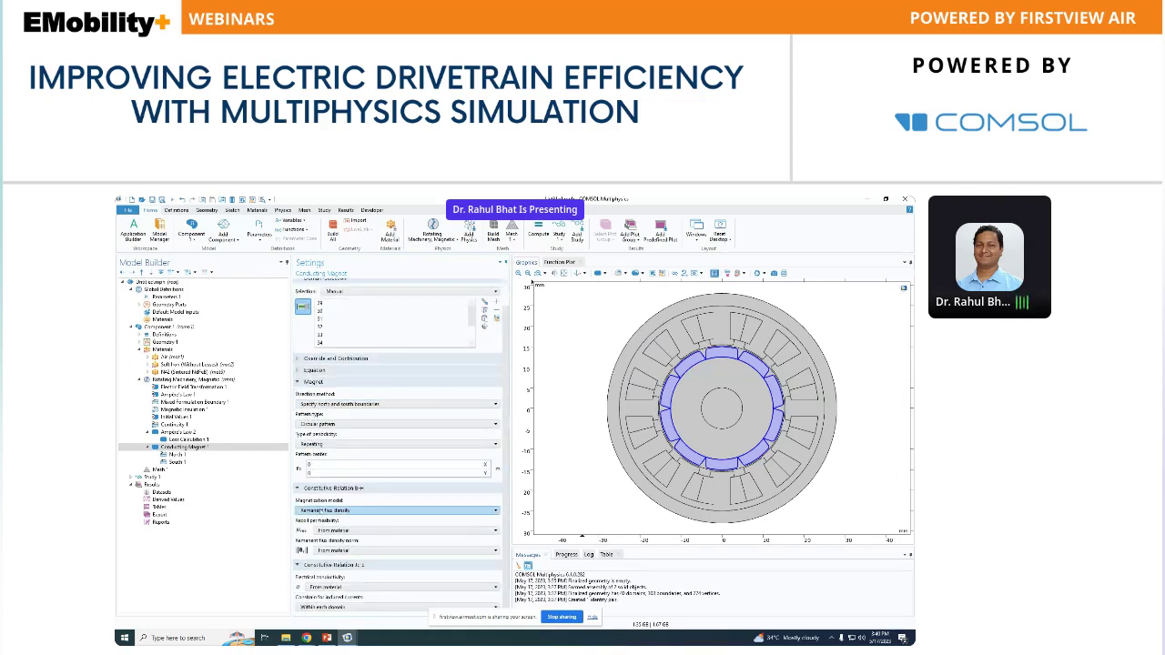
pyautogui.click(351, 589)
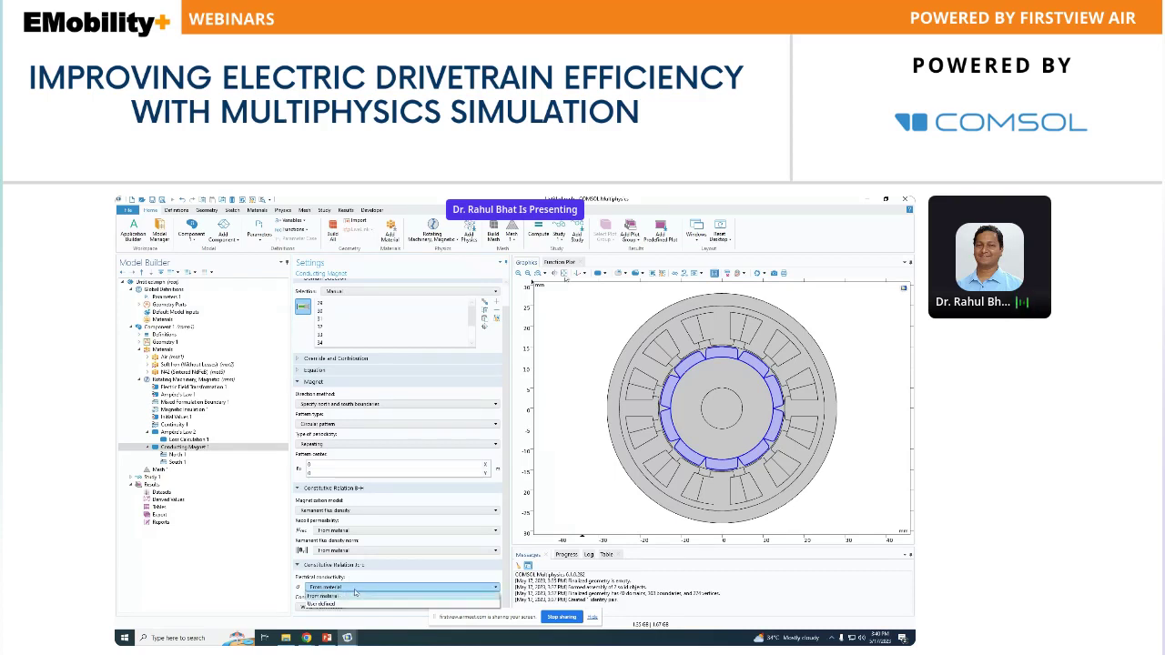
pyautogui.click(345, 605)
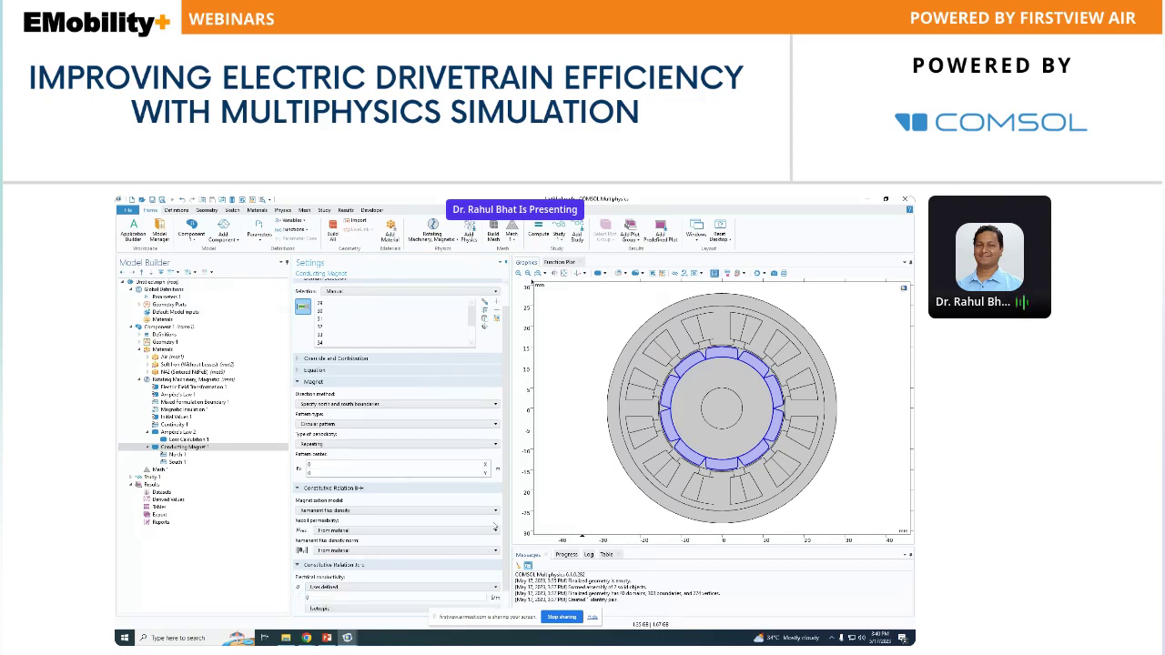
pyautogui.scroll(-1, 491, 562)
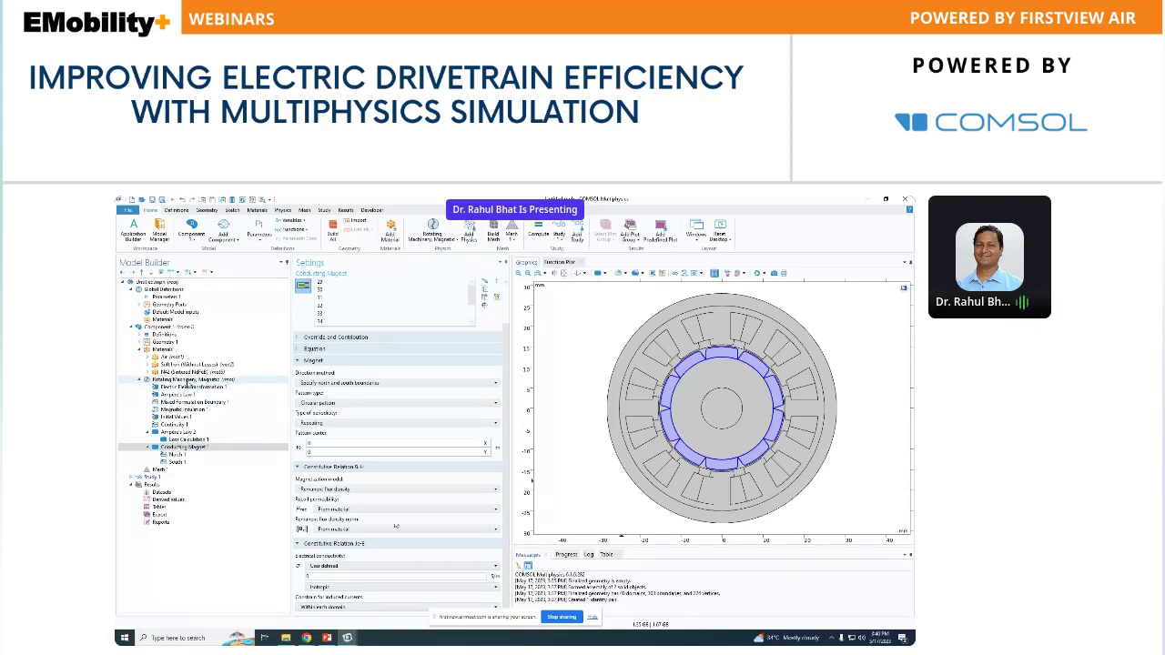
# Add a Multiphase Winding feature to the rotating machinery physics and assign it to all coil domains in the stator slots
pyautogui.click(186, 378)
pyautogui.rightClick(187, 379)
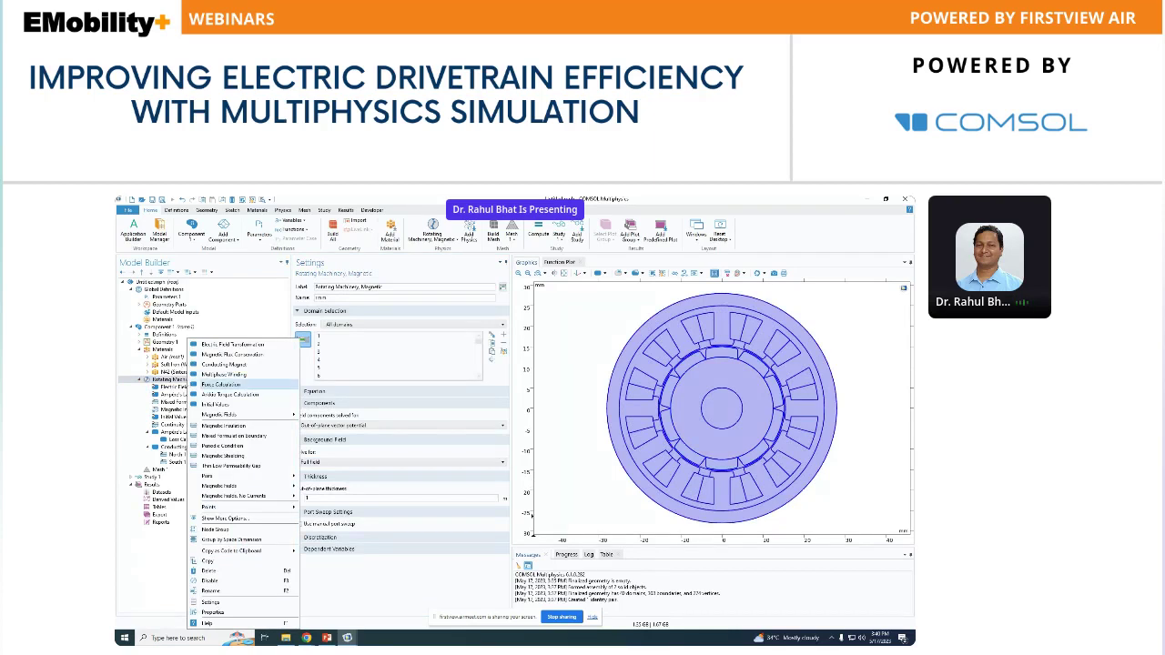
pyautogui.click(224, 374)
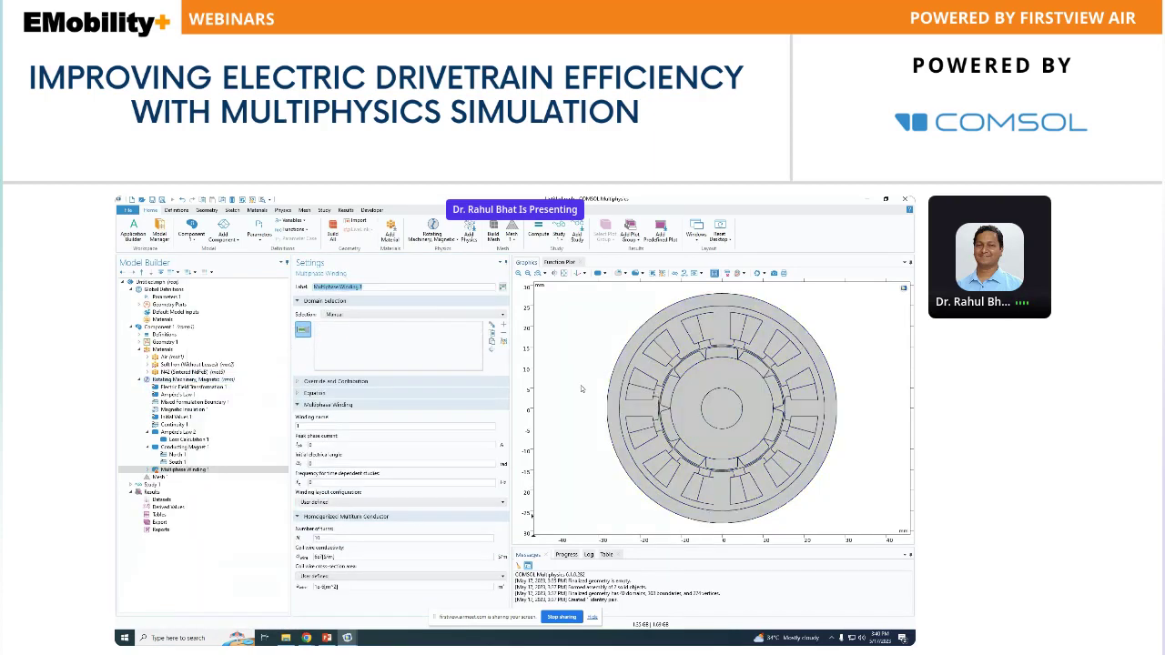
pyautogui.click(693, 333)
pyautogui.click(706, 325)
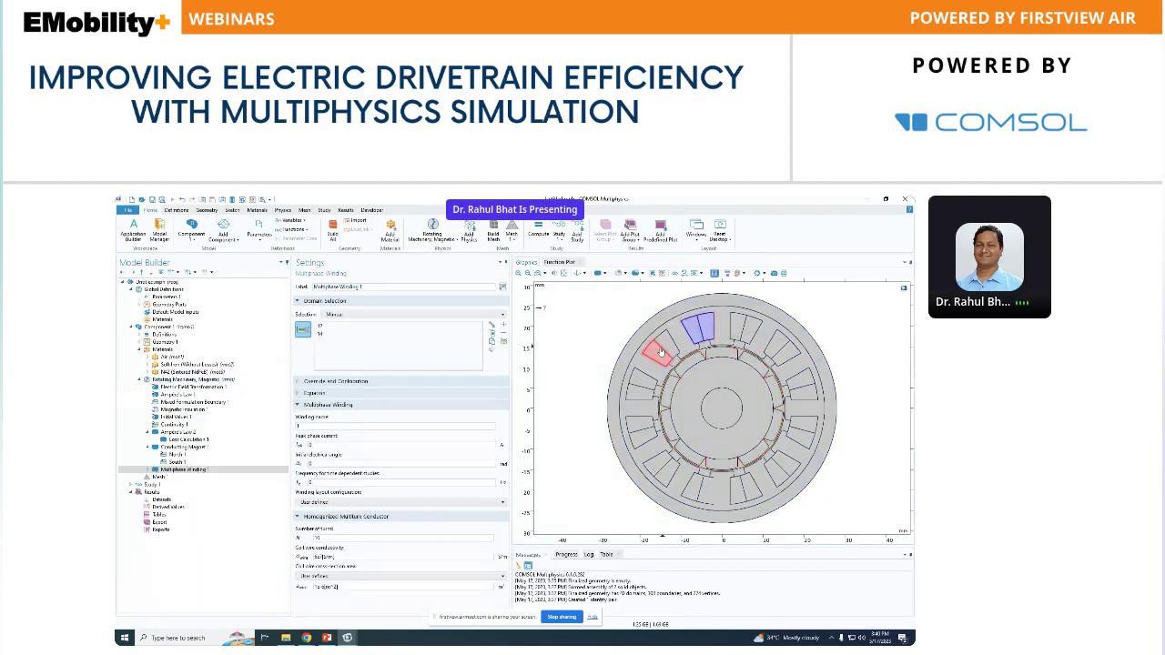
pyautogui.click(664, 343)
pyautogui.click(658, 357)
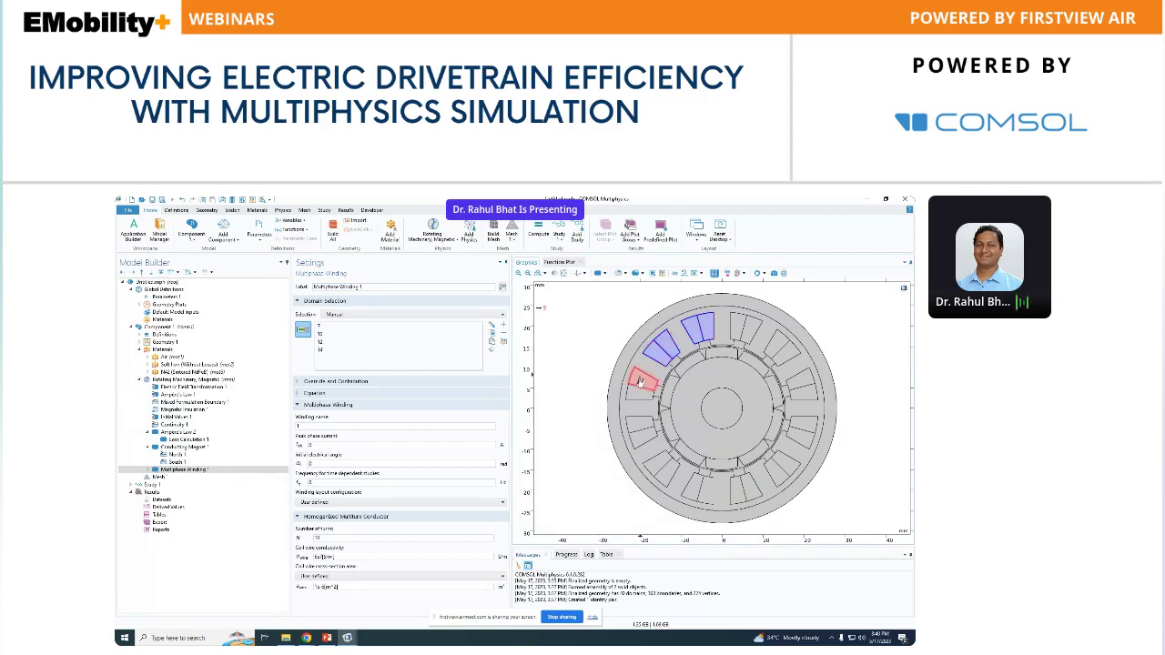
pyautogui.click(641, 382)
pyautogui.click(639, 421)
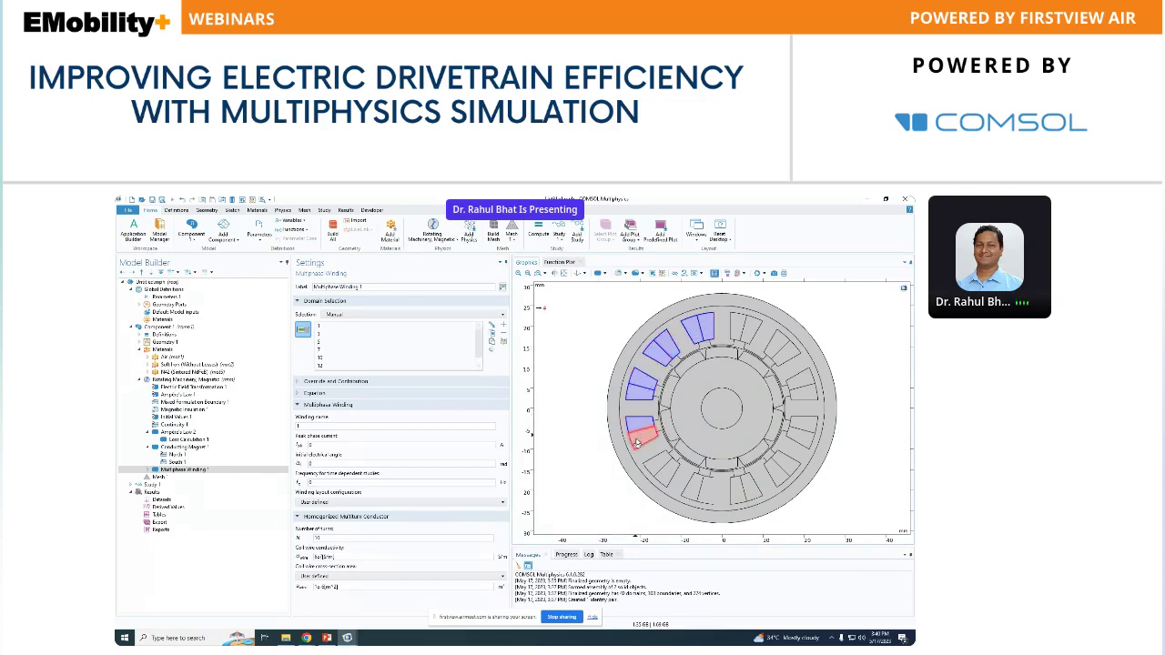
pyautogui.click(638, 441)
pyautogui.click(662, 469)
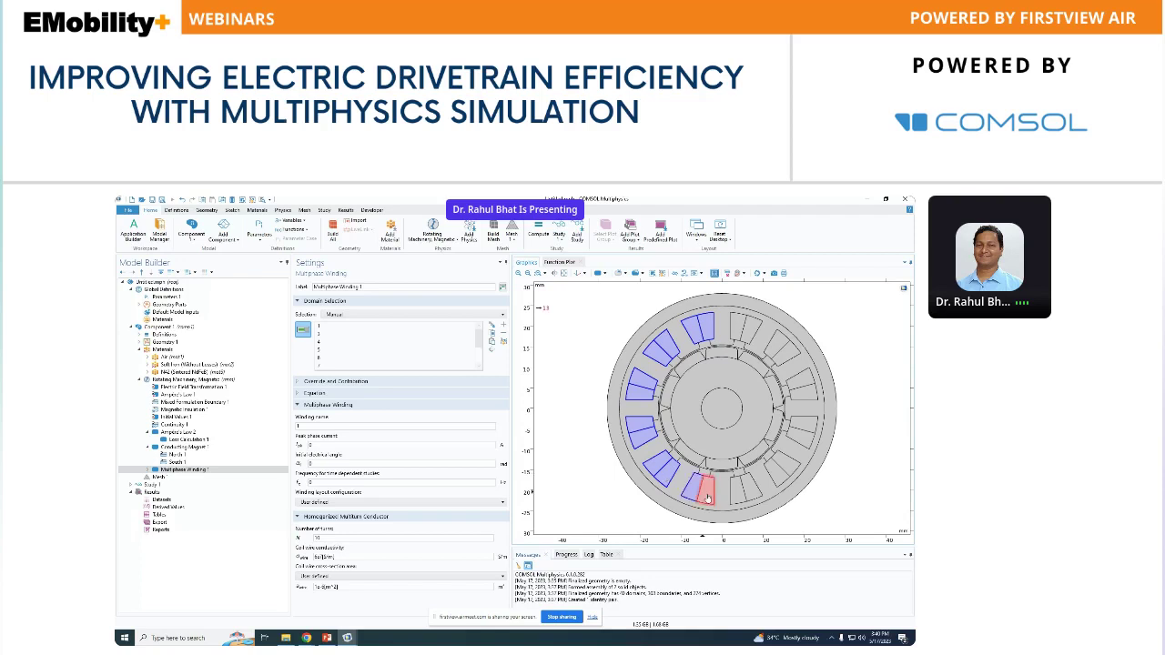
pyautogui.click(699, 487)
pyautogui.click(744, 487)
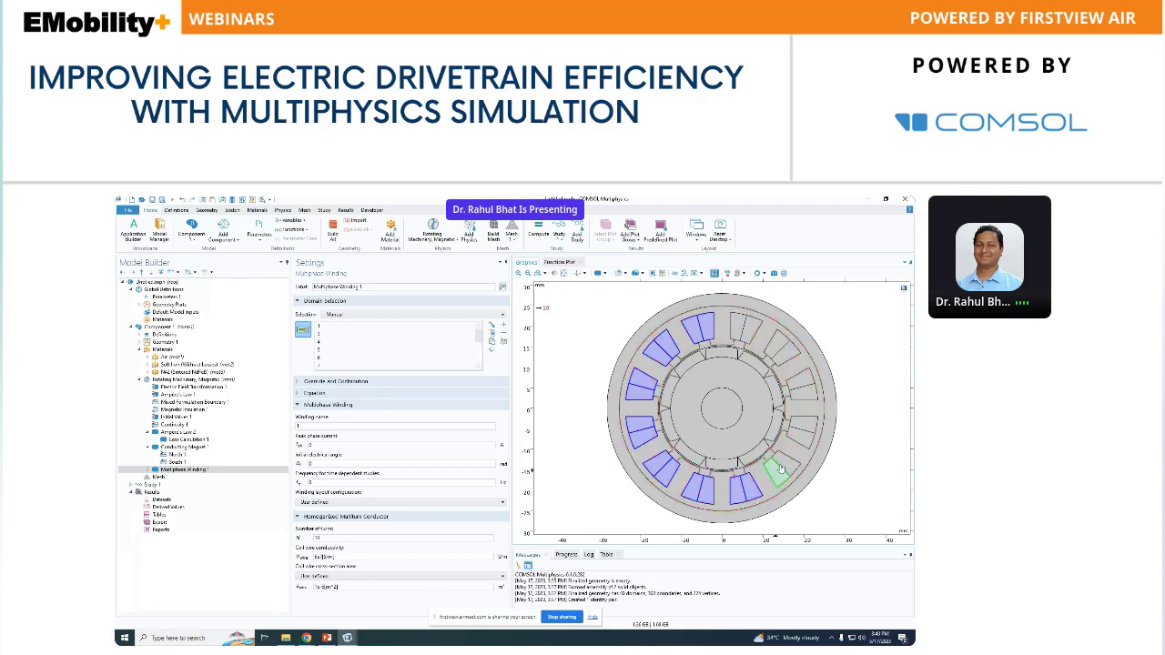
pyautogui.click(781, 469)
pyautogui.click(801, 428)
pyautogui.click(808, 394)
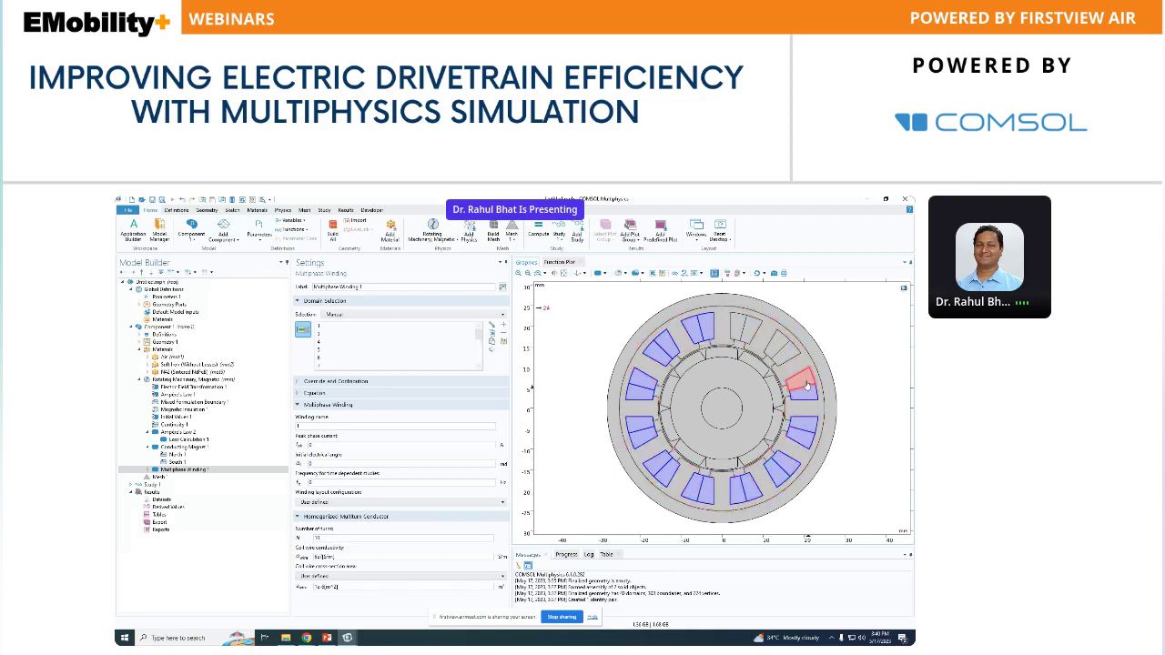
pyautogui.click(779, 349)
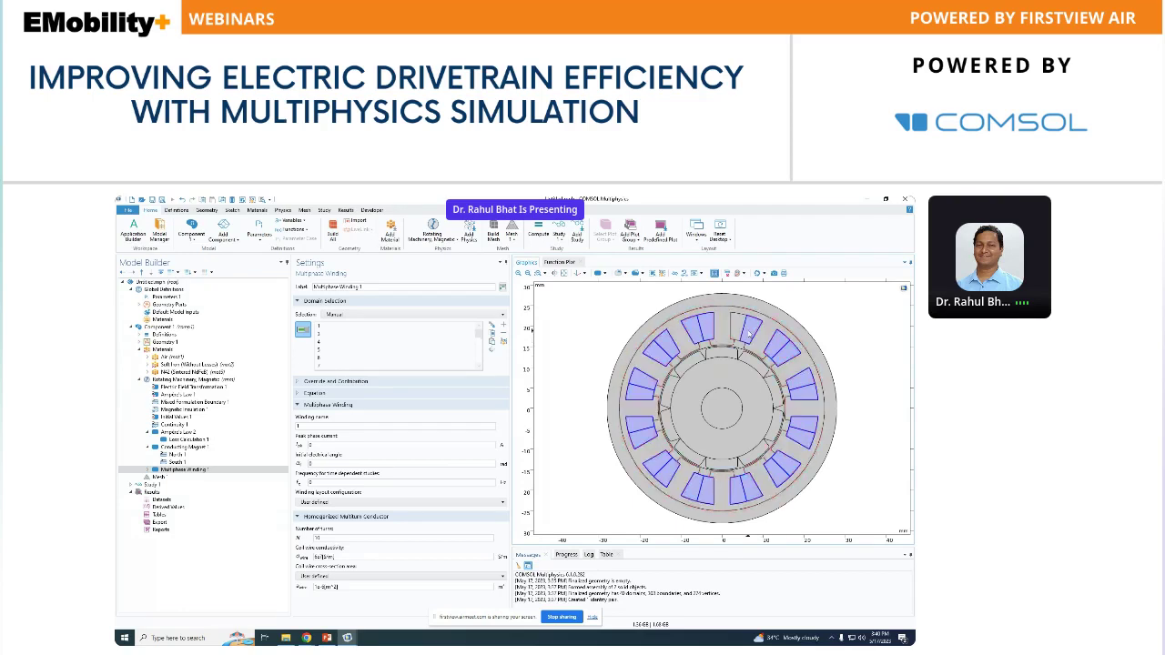
pyautogui.click(741, 328)
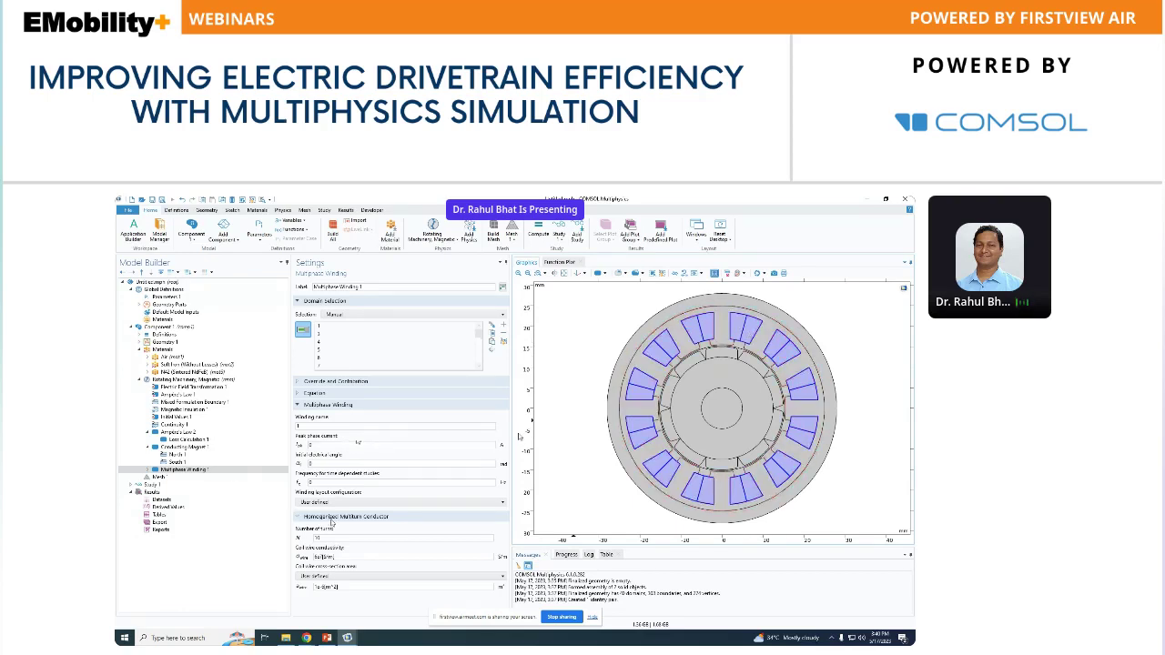
# Set the winding layout configuration to Automatic three phase, add the phases and review the domains assigned to each
pyautogui.click(330, 505)
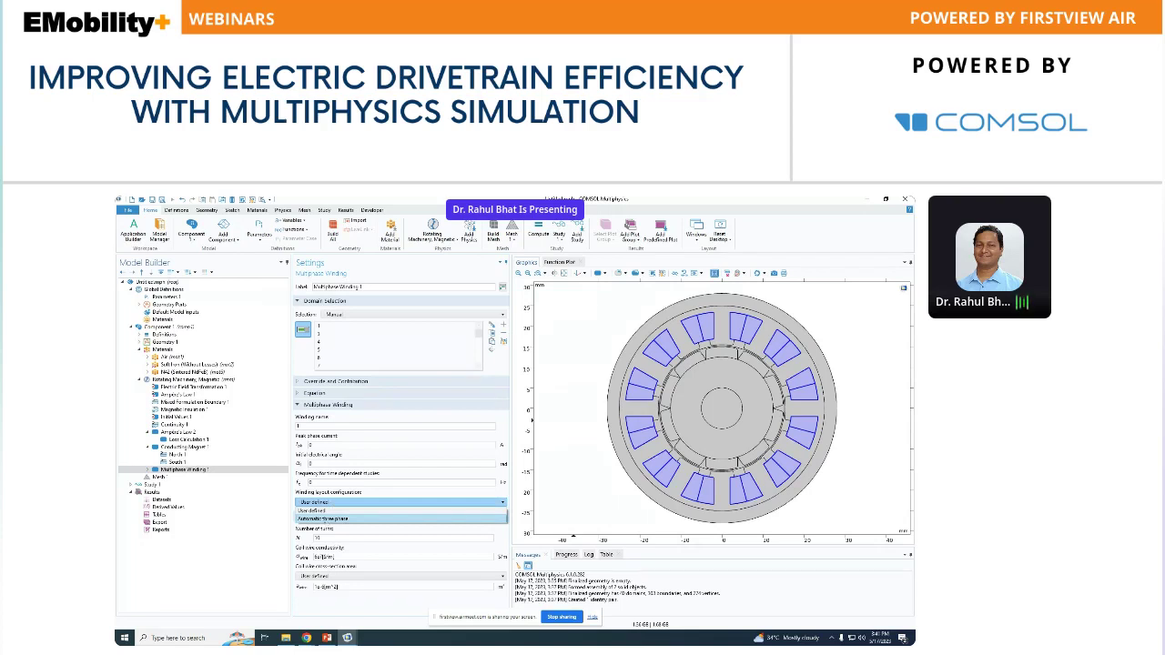
pyautogui.click(327, 518)
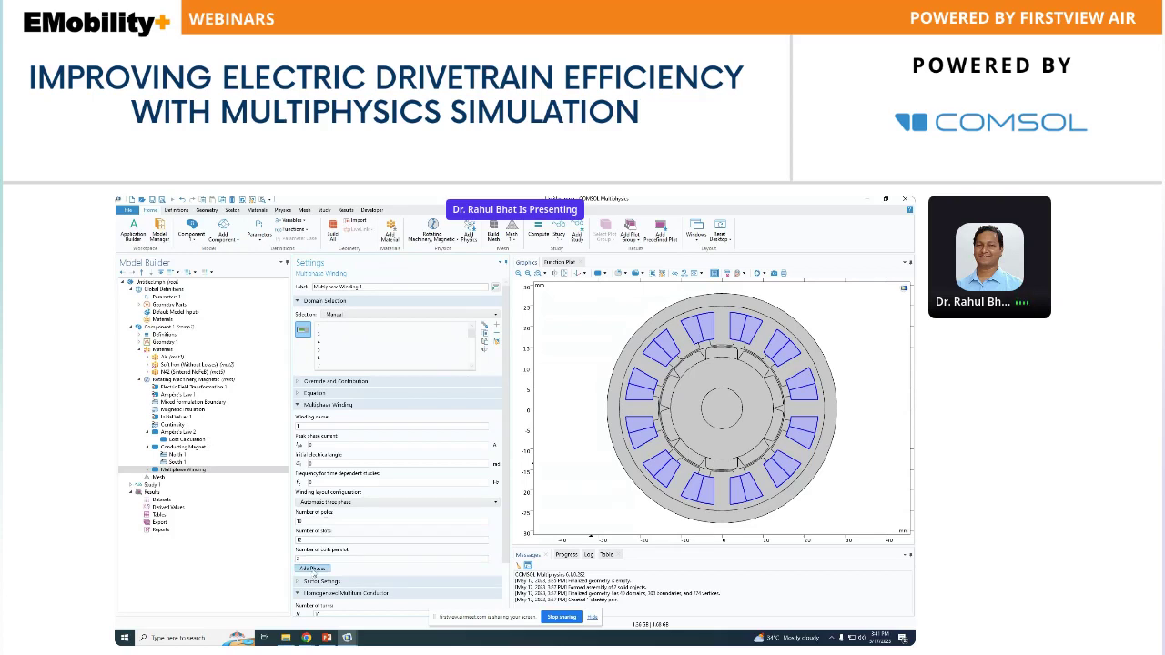
pyautogui.click(314, 569)
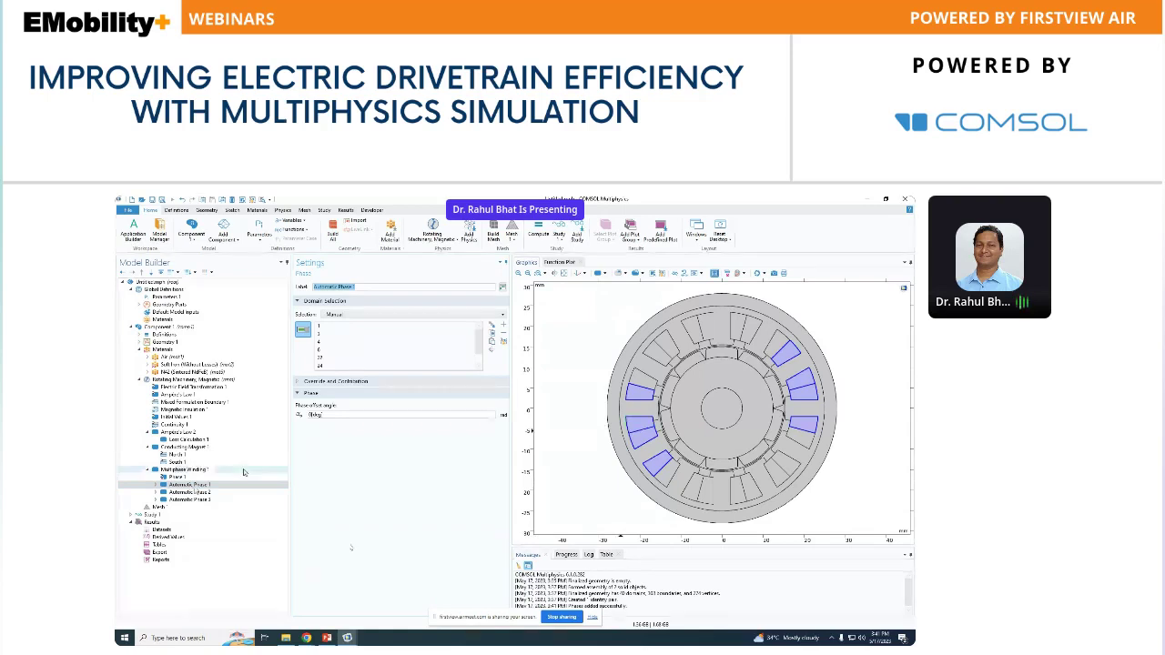
pyautogui.click(191, 492)
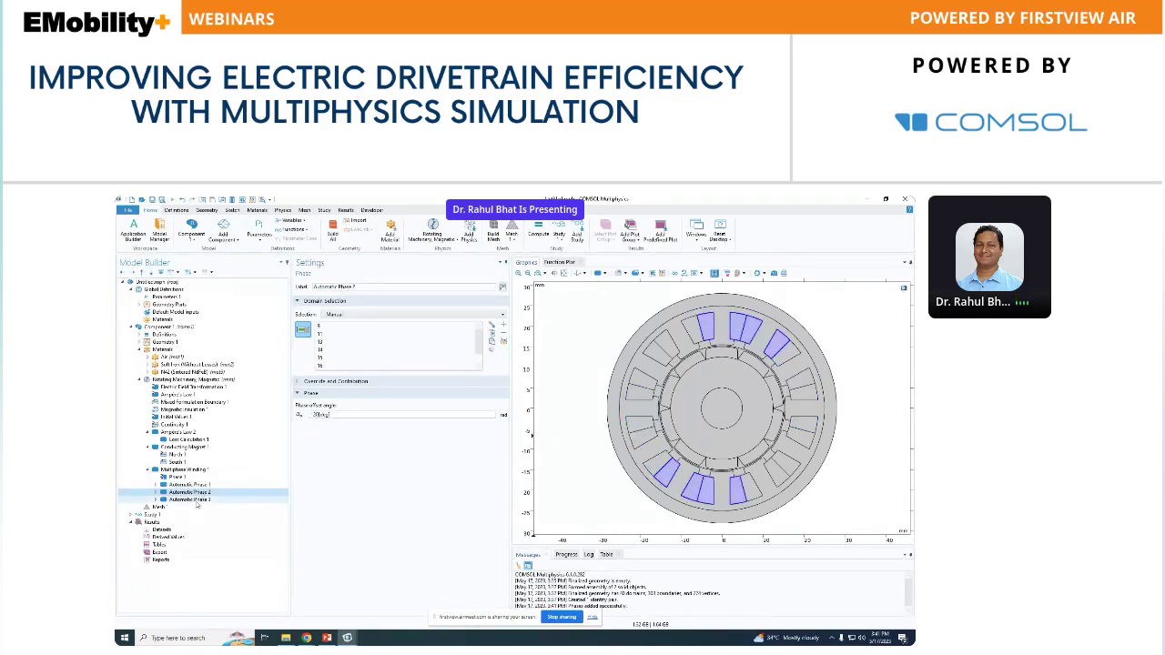
pyautogui.click(189, 500)
# Set the multiphase winding's frequency for time dependent studies to 50 Hz and view the coil wire cross-section area options
pyautogui.click(182, 469)
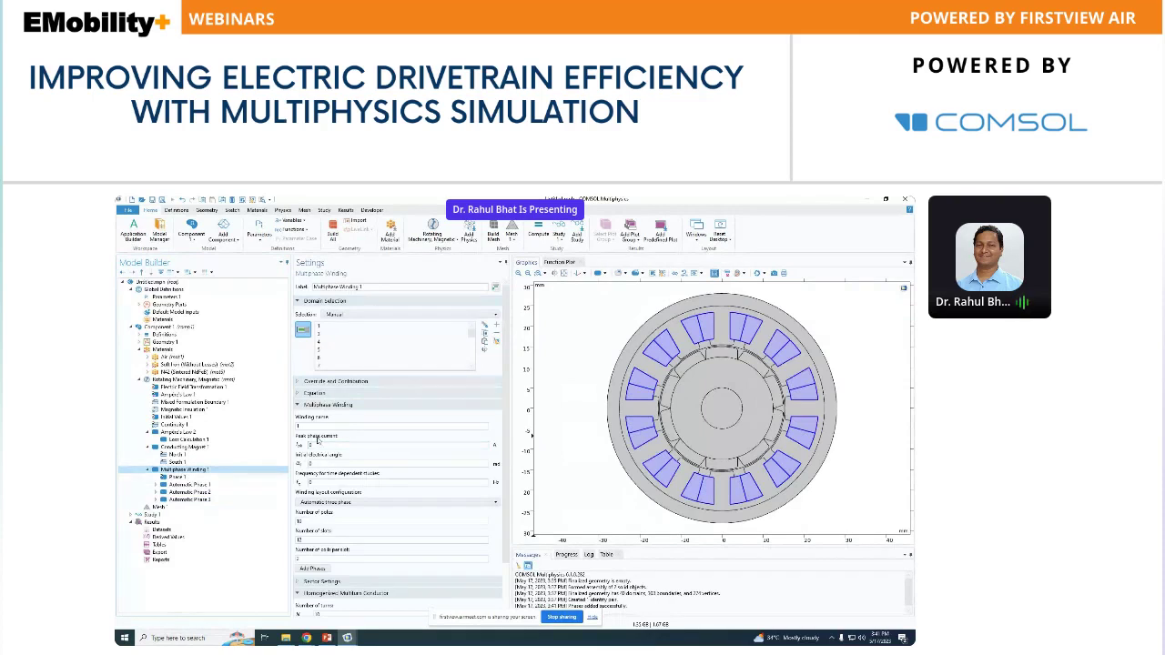
pyautogui.click(314, 444)
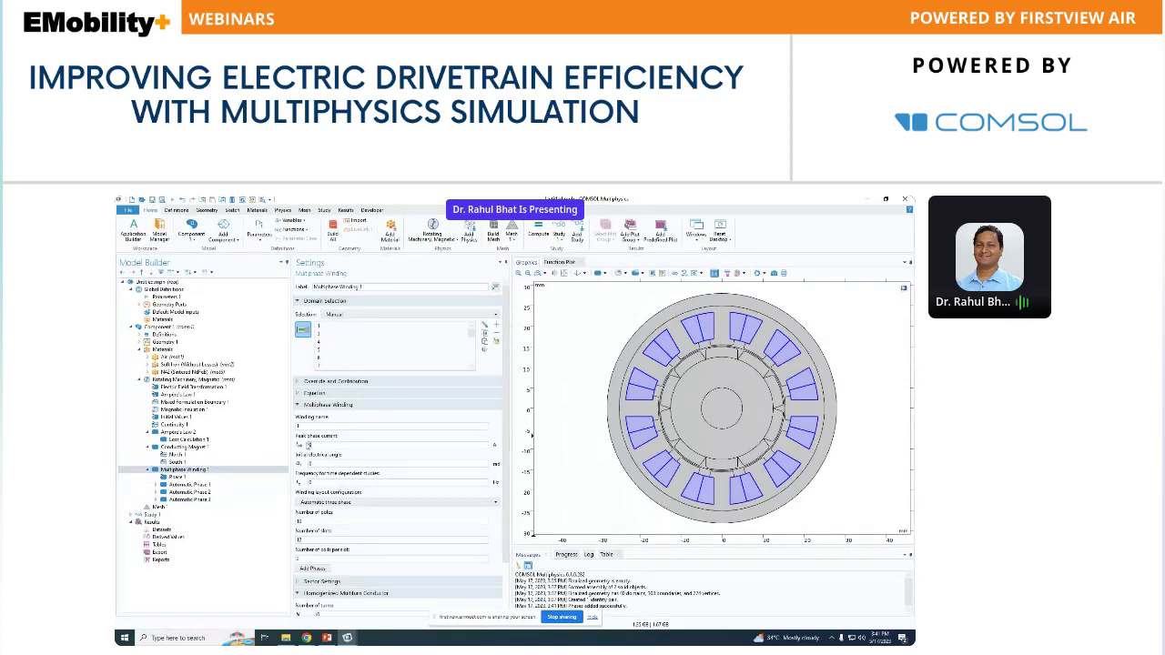
pyautogui.click(344, 482)
pyautogui.scroll(-2, 460, 529)
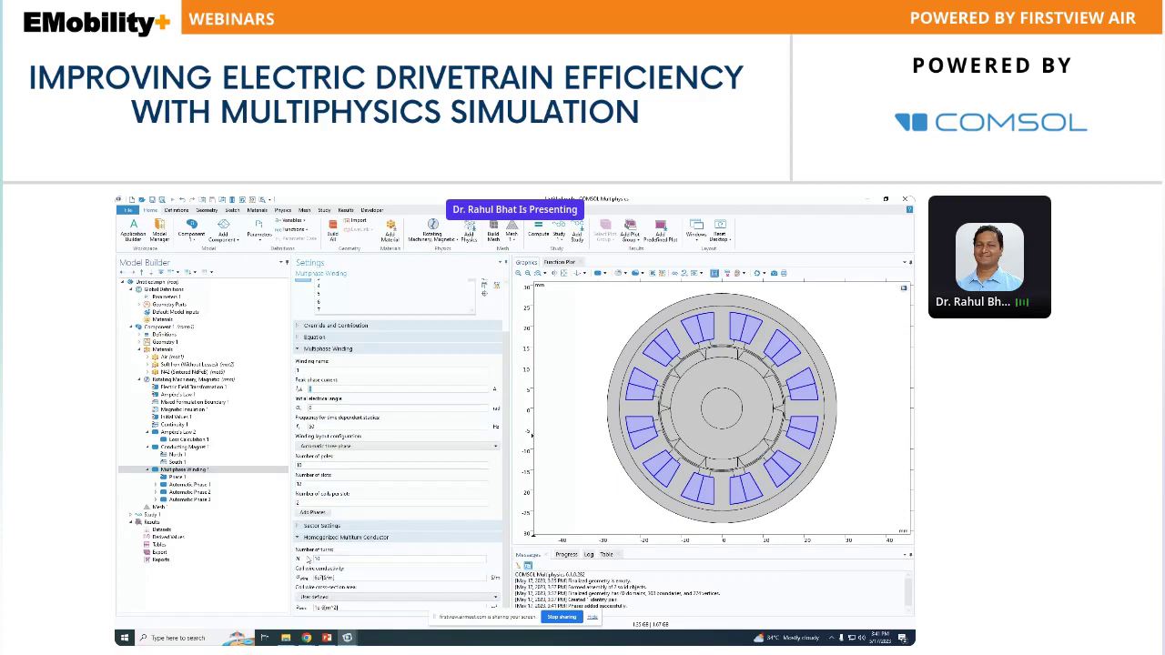
pyautogui.click(345, 601)
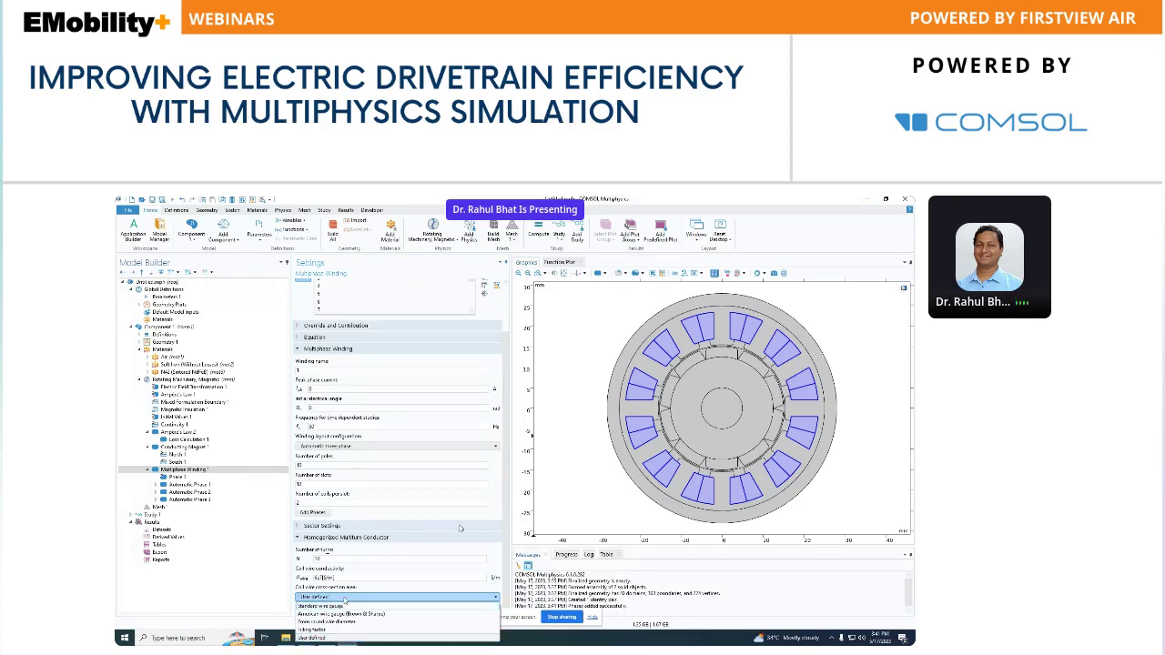
# Add an Arkkio Torque Calculation feature to the rotating machinery physics
pyautogui.click(187, 372)
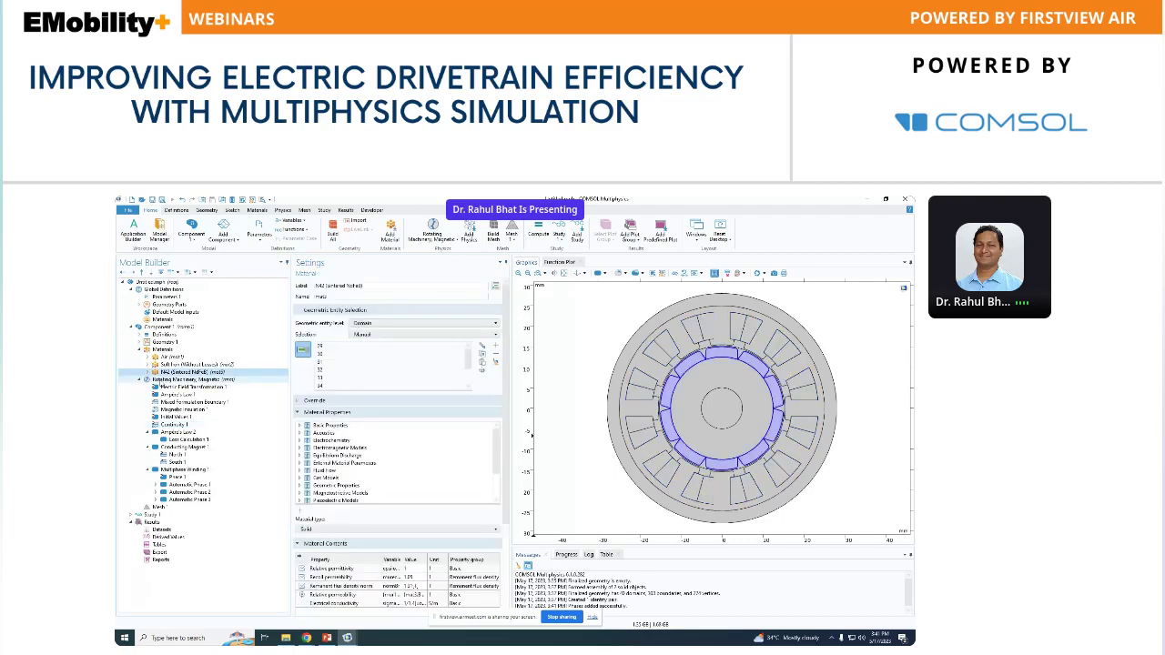
pyautogui.rightClick(157, 374)
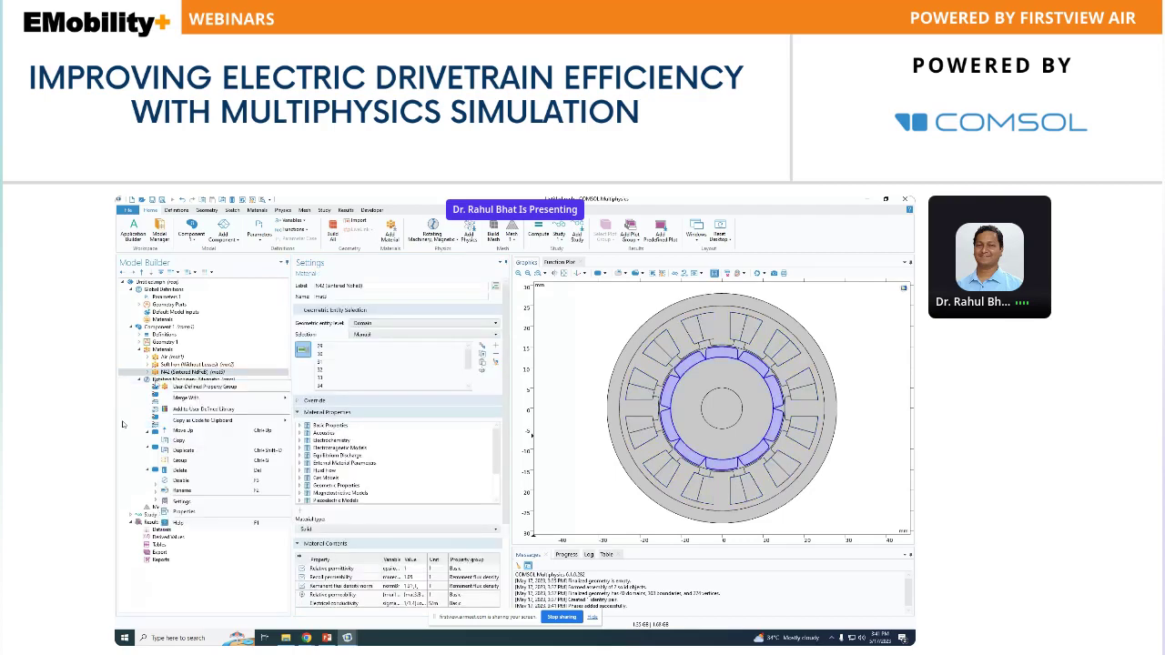
pyautogui.click(191, 380)
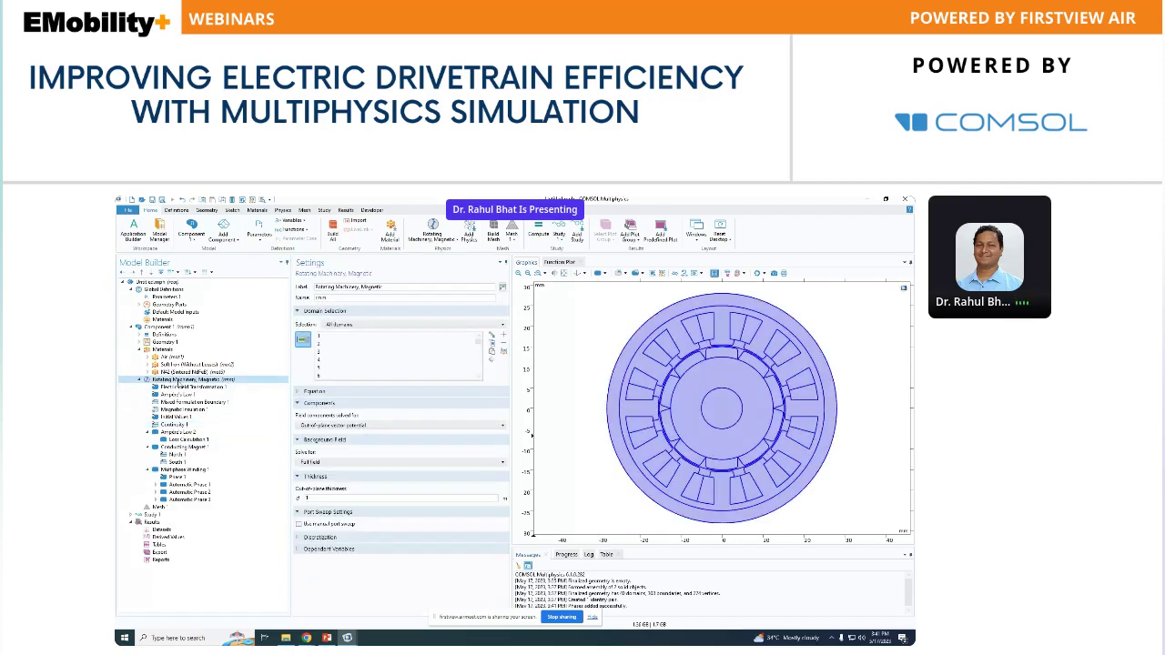
pyautogui.rightClick(179, 380)
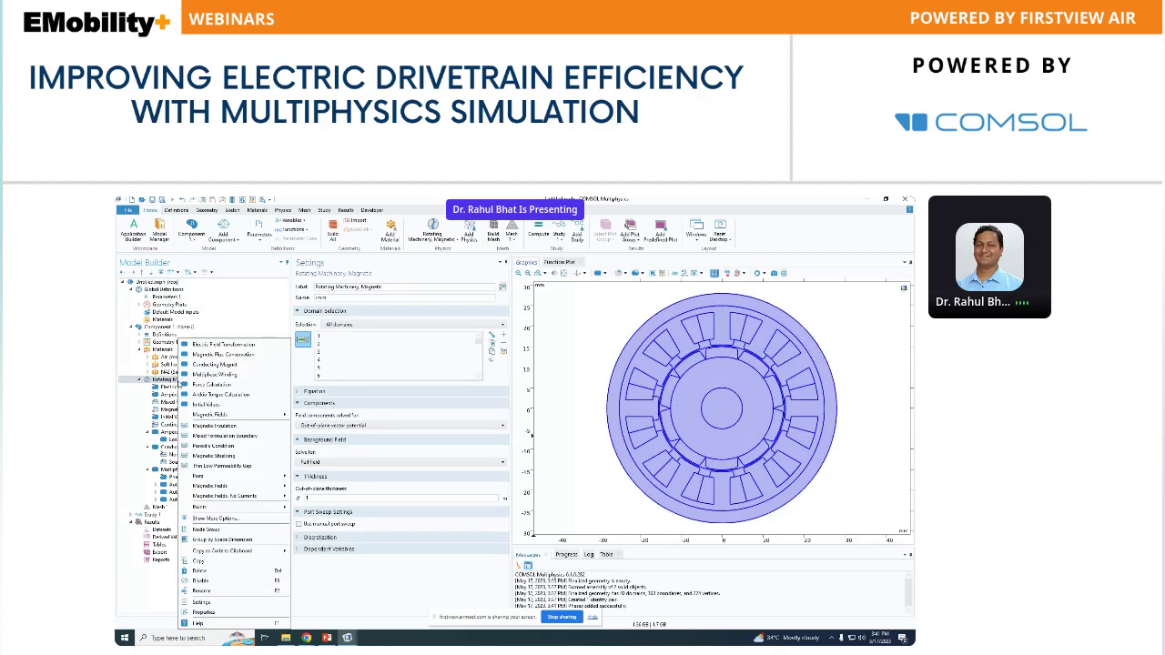
pyautogui.press('Escape')
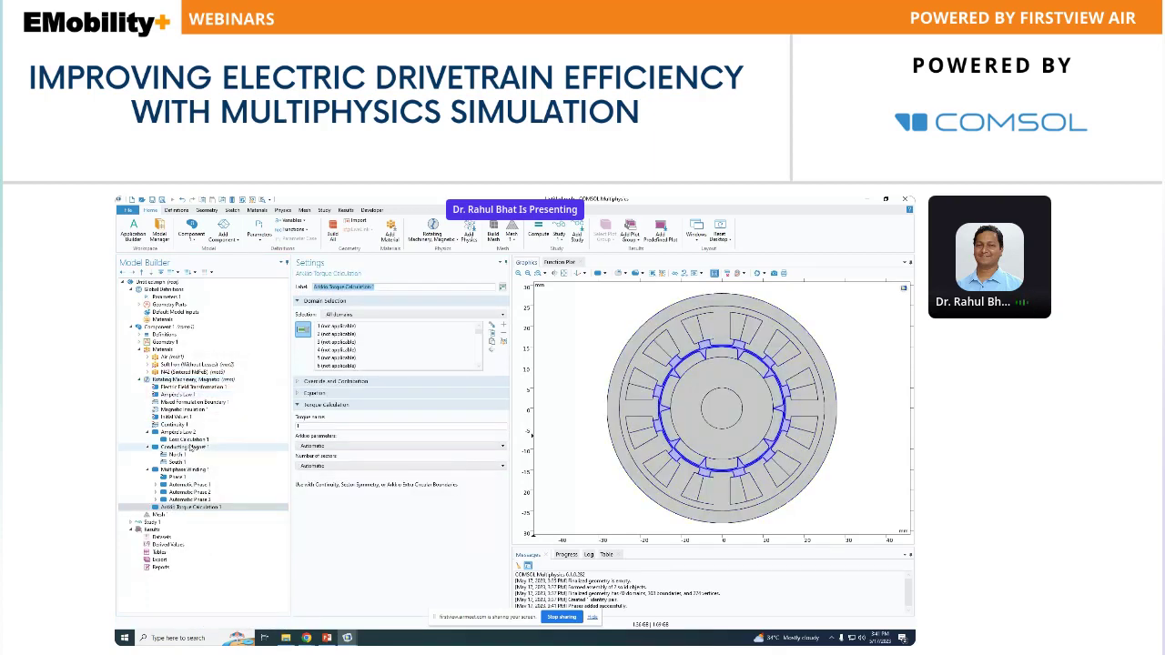
pyautogui.click(185, 439)
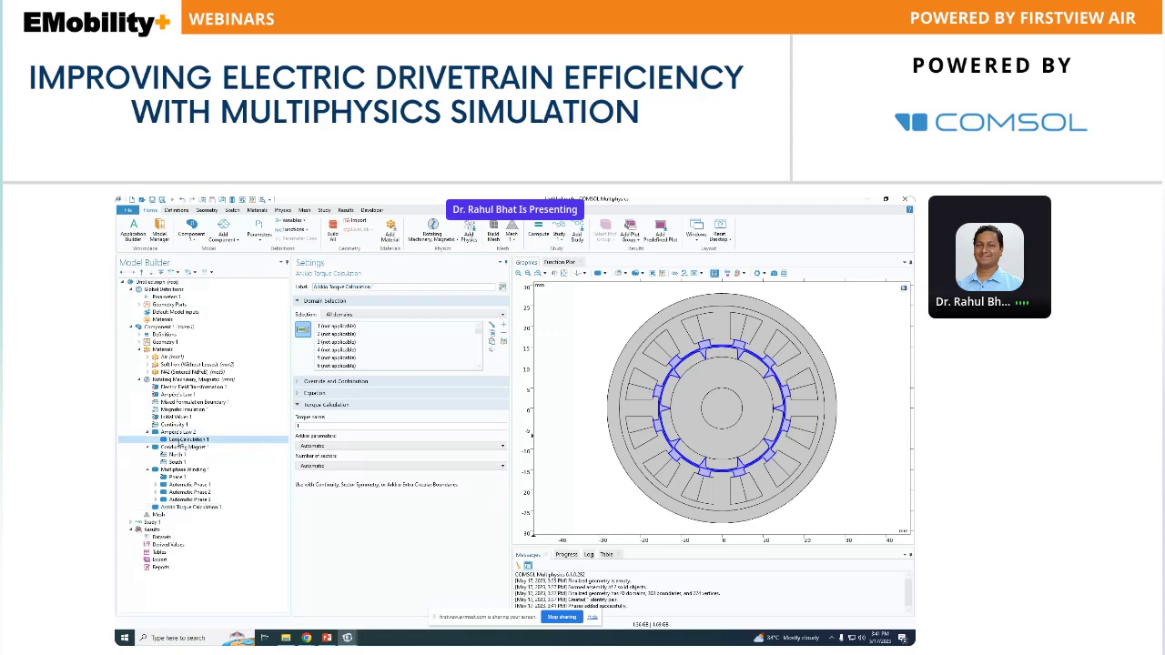
pyautogui.click(178, 432)
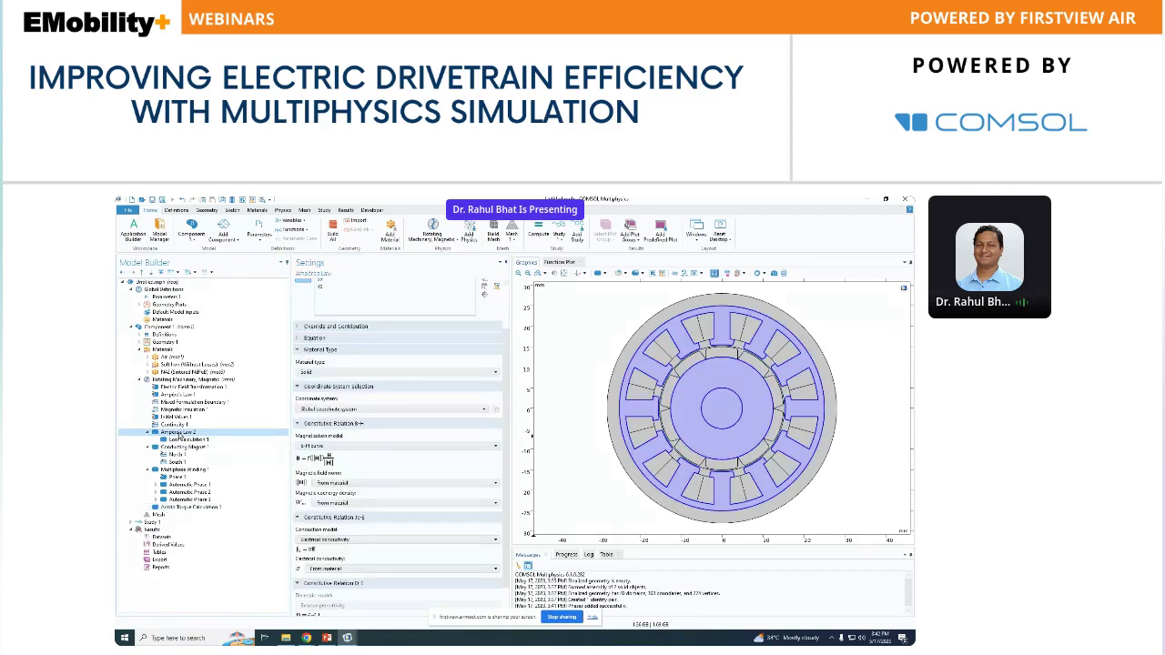
pyautogui.click(166, 342)
pyautogui.rightClick(164, 342)
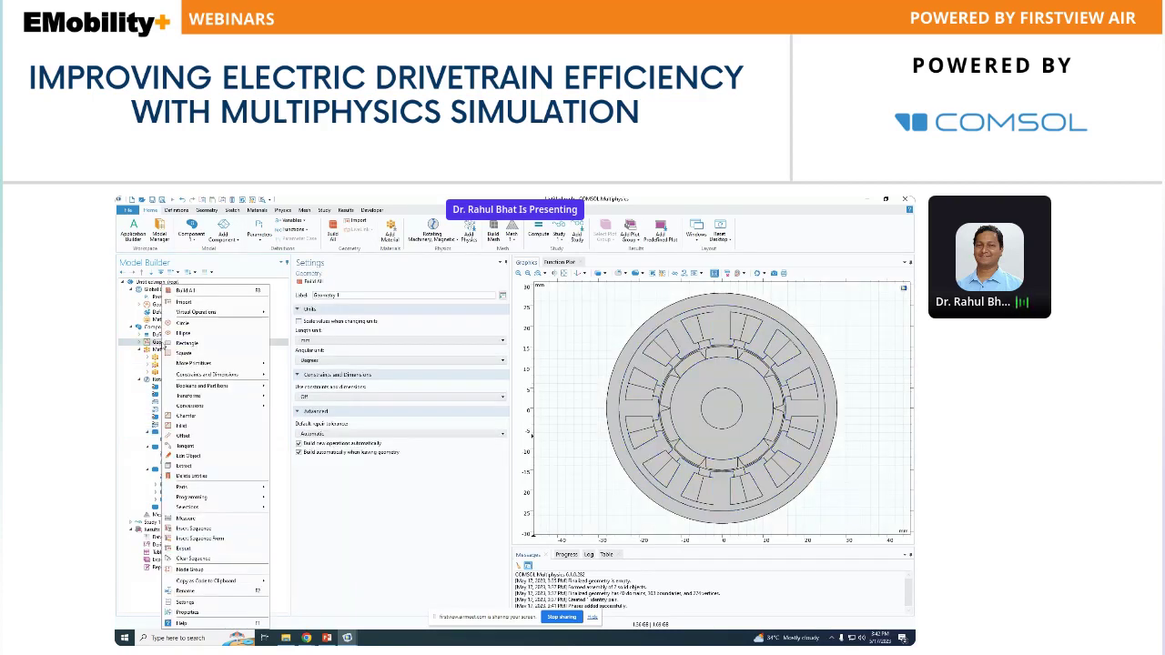
# Add a moving mesh Rotating Domain to the component and assign it to the shaft, rotor core, magnets and rotor-side air domains
pyautogui.click(148, 326)
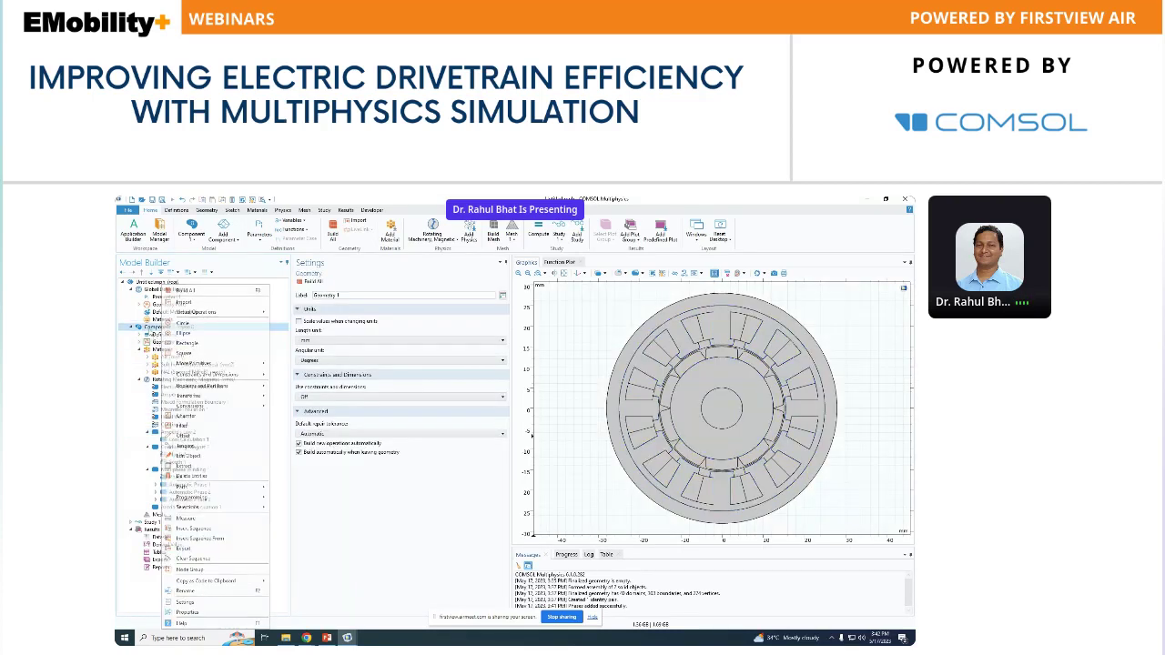
pyautogui.rightClick(148, 326)
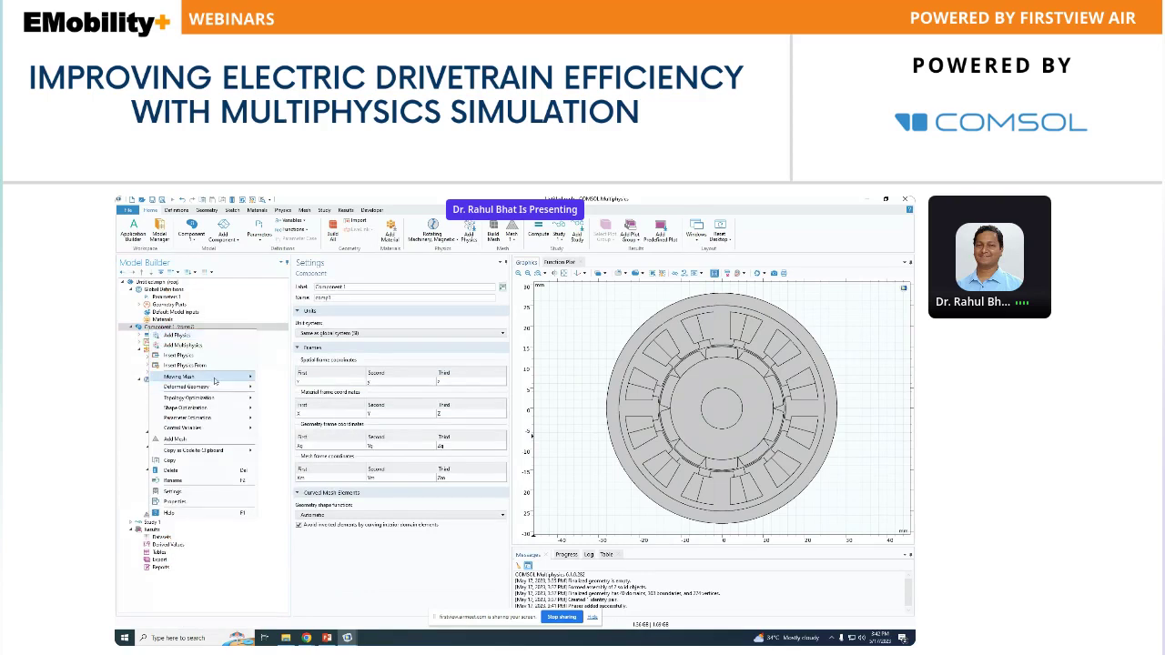
pyautogui.moveTo(196, 376)
pyautogui.click(289, 387)
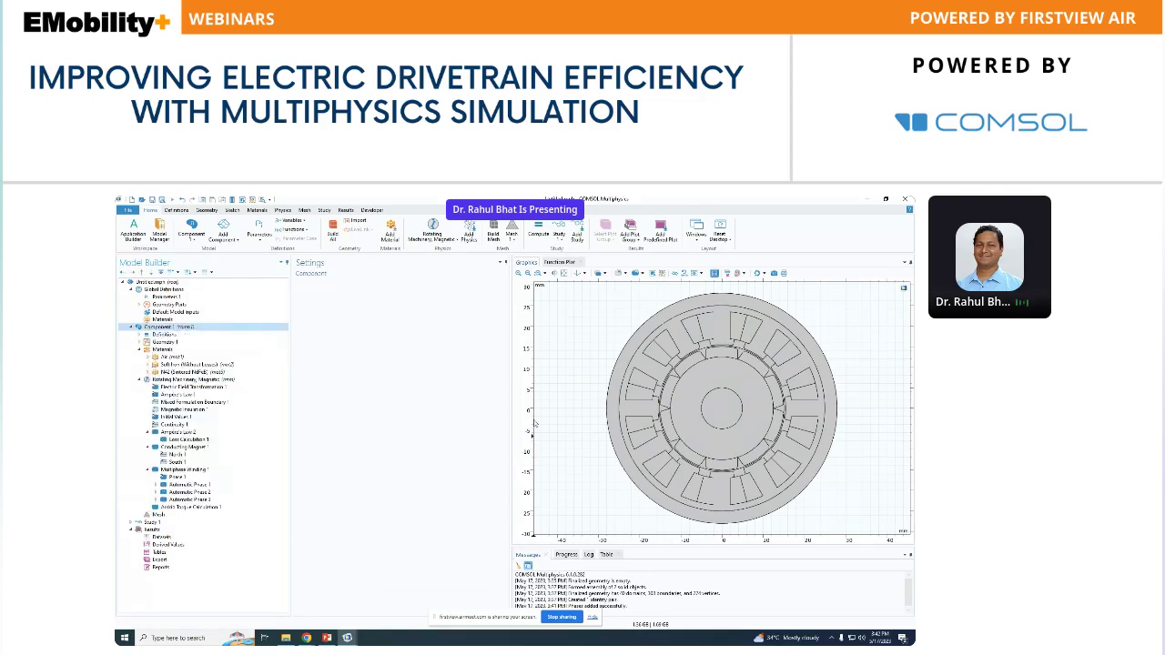
pyautogui.click(716, 409)
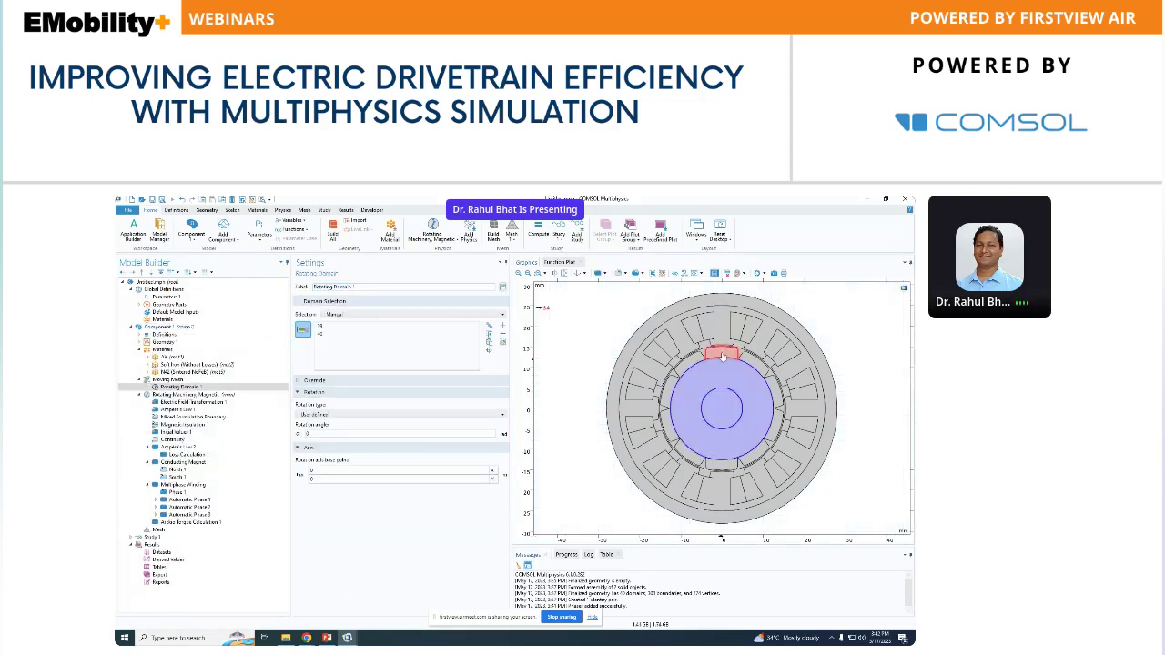
pyautogui.click(723, 357)
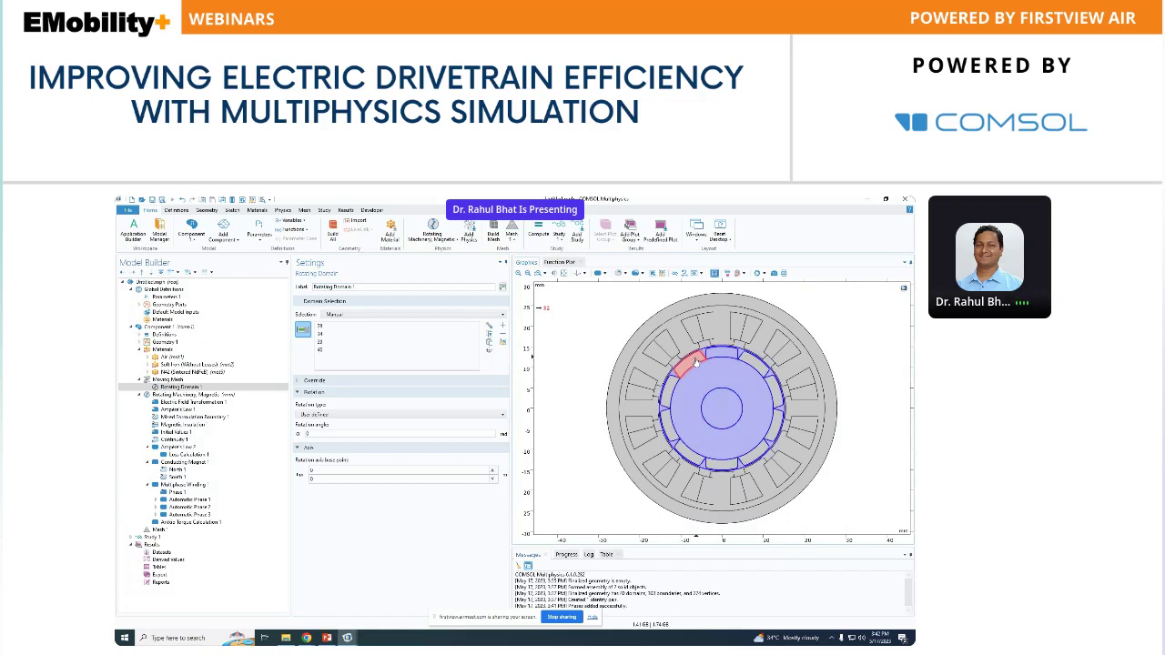
pyautogui.click(671, 403)
pyautogui.click(682, 447)
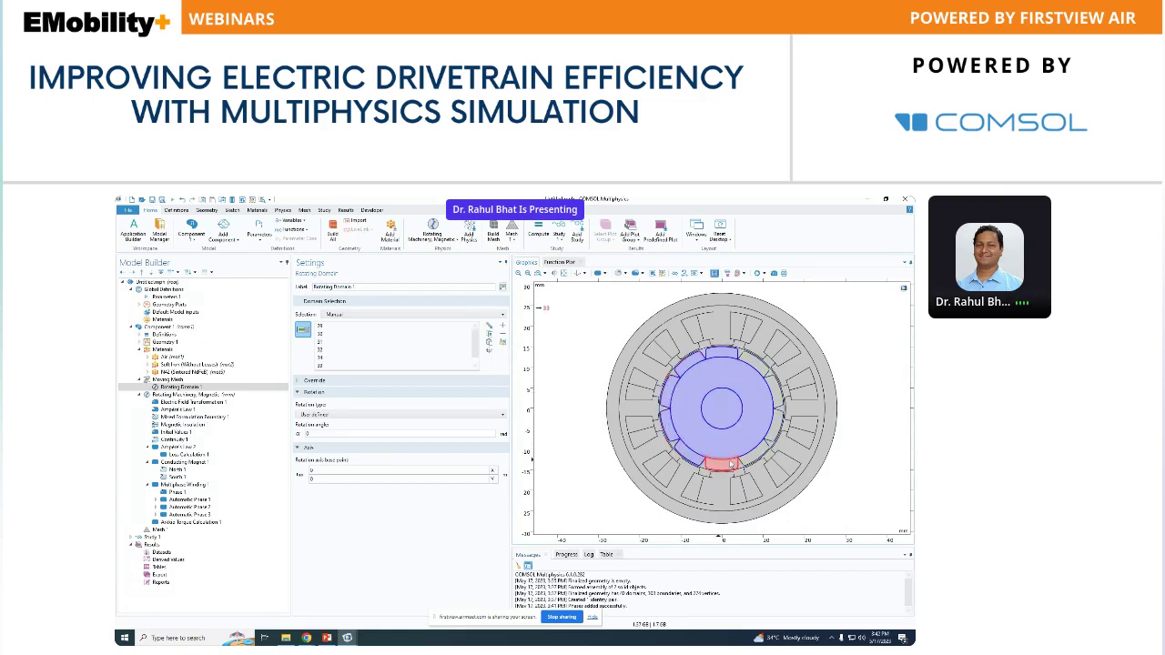
pyautogui.click(730, 464)
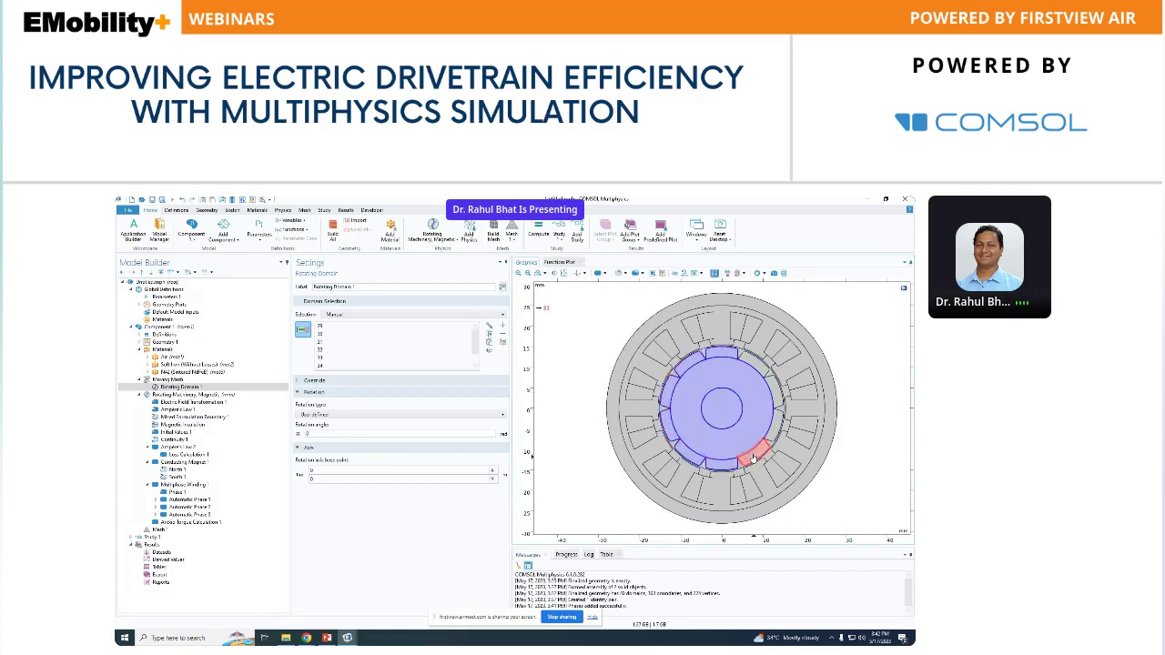
pyautogui.click(776, 397)
pyautogui.click(756, 370)
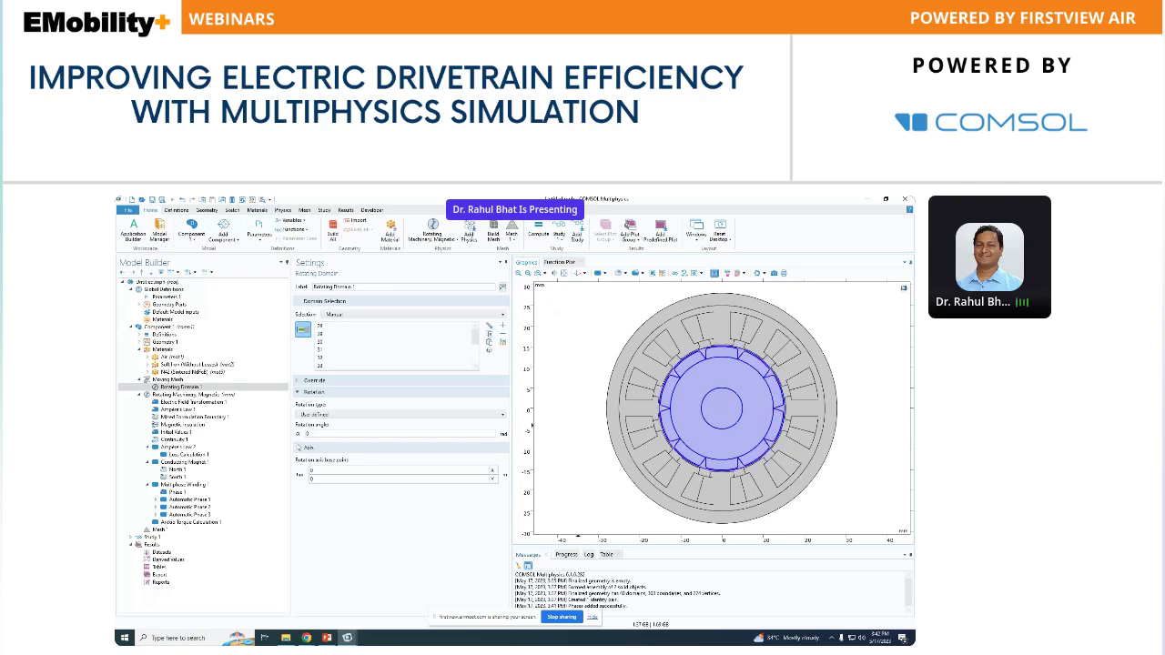
# Set the rotating domain to a specified rotational velocity with a general angular velocity expression and enter 2*p as the angular velocity
pyautogui.click(401, 414)
pyautogui.click(329, 433)
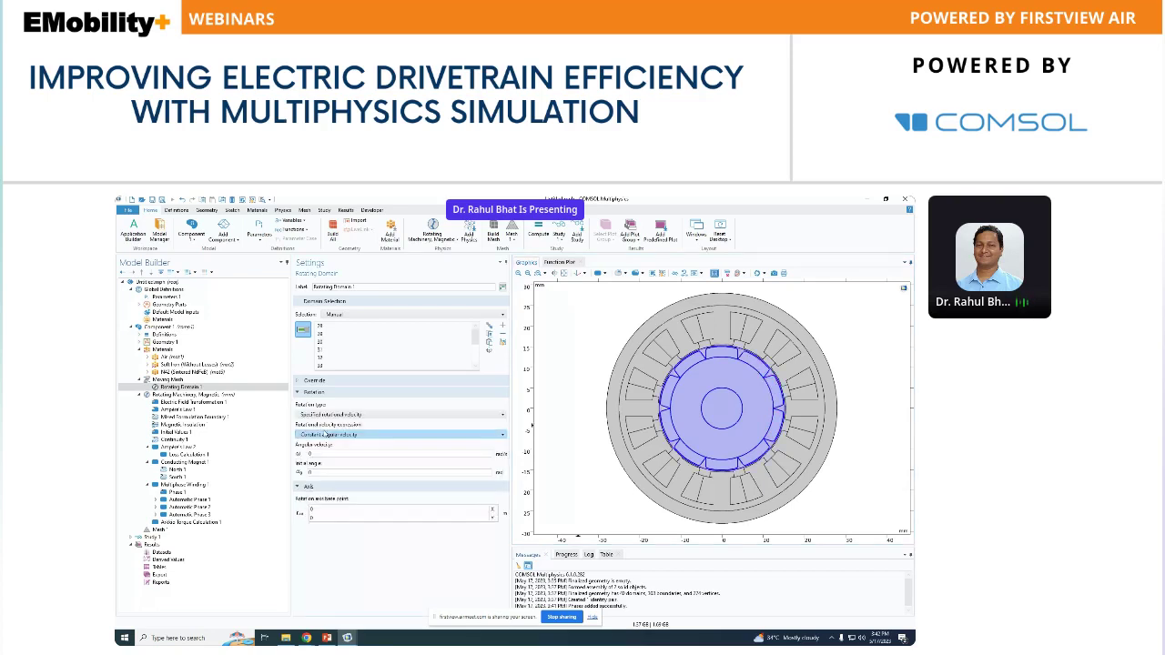
pyautogui.click(333, 435)
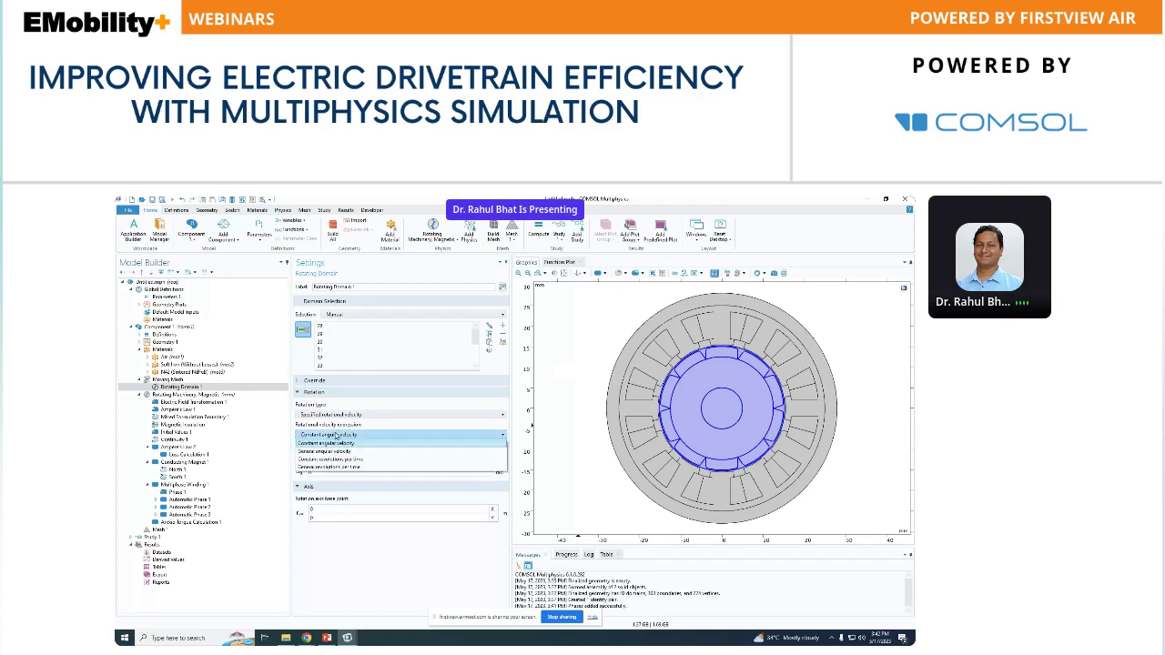
pyautogui.click(334, 451)
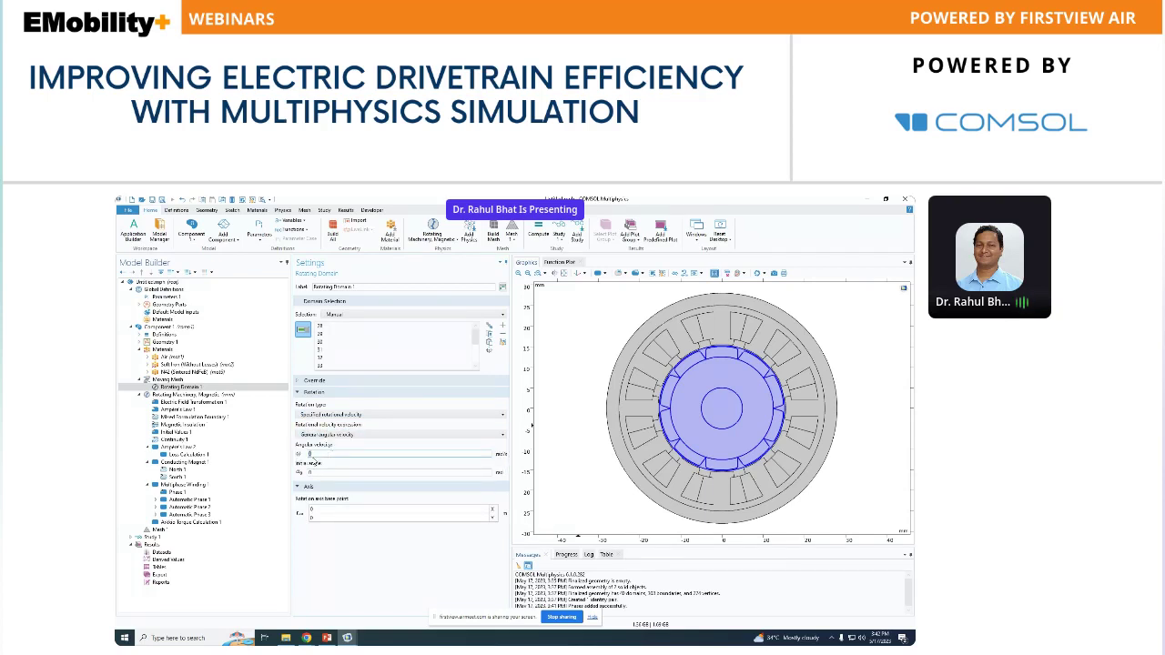
pyautogui.click(311, 455)
pyautogui.write('2*p')
pyautogui.click(174, 379)
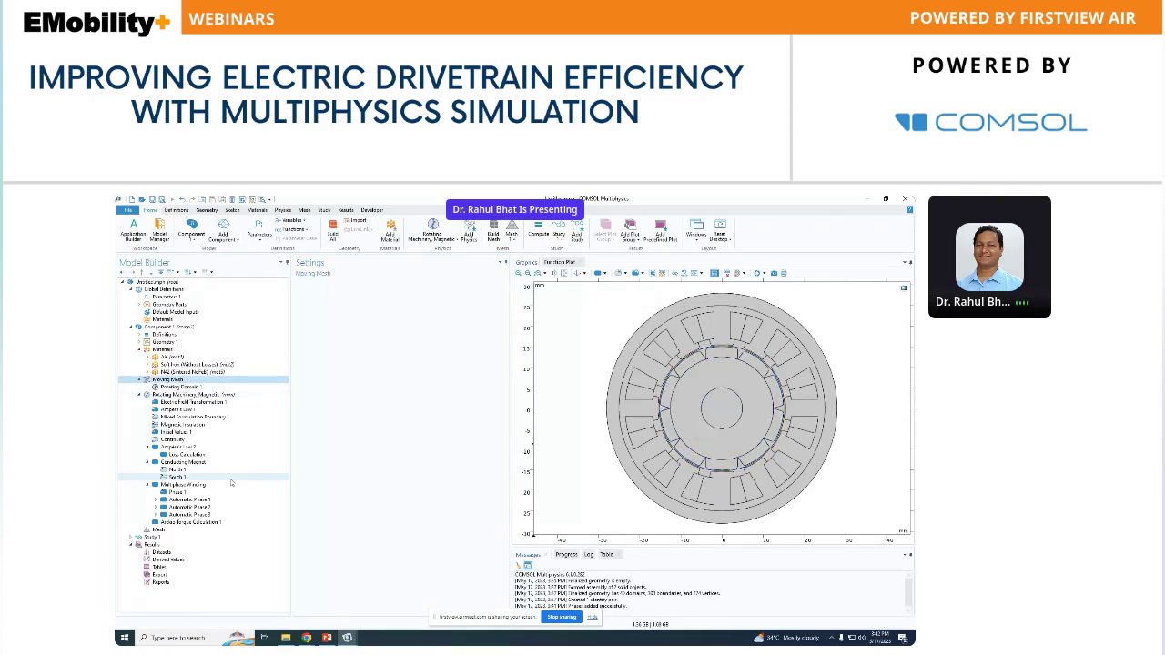
# Review the geometry, the soft iron and magnet materials, and the loss calculation, conducting magnet, multiphase winding and torque calculation settings
pyautogui.click(145, 463)
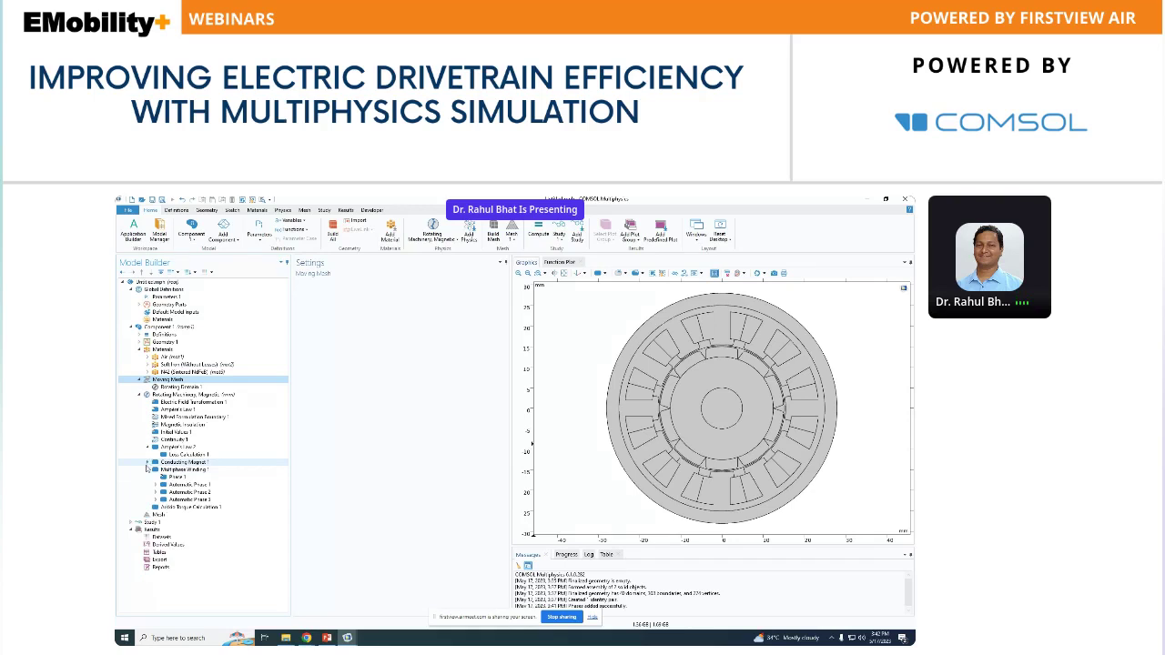
pyautogui.click(148, 447)
pyautogui.click(164, 343)
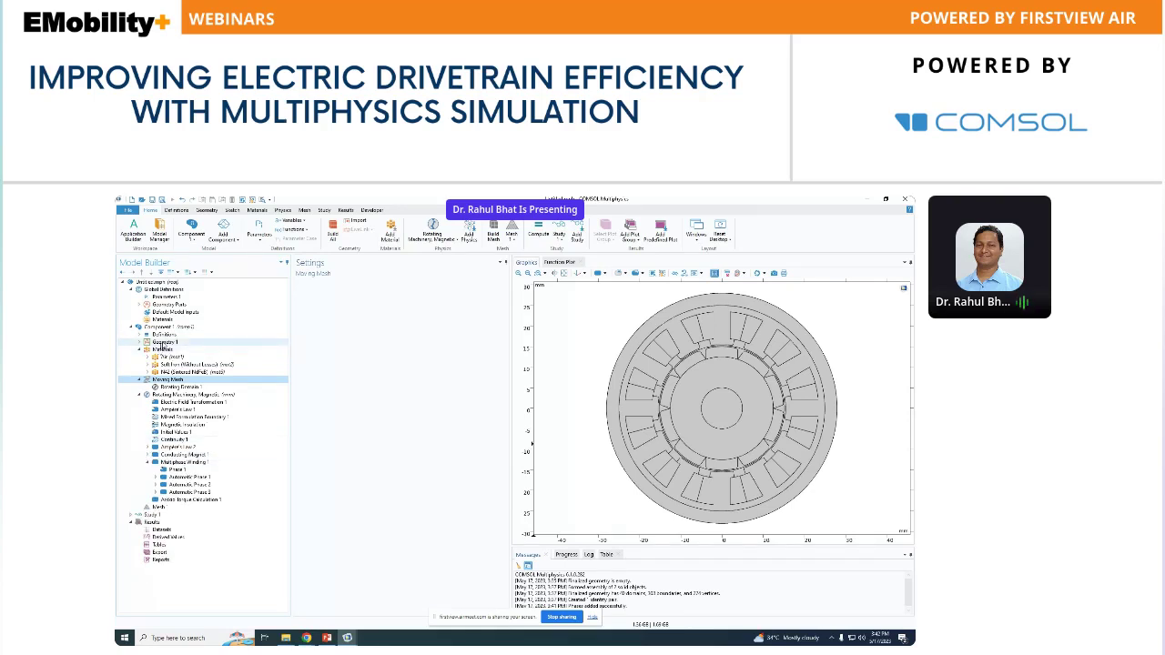
pyautogui.click(162, 349)
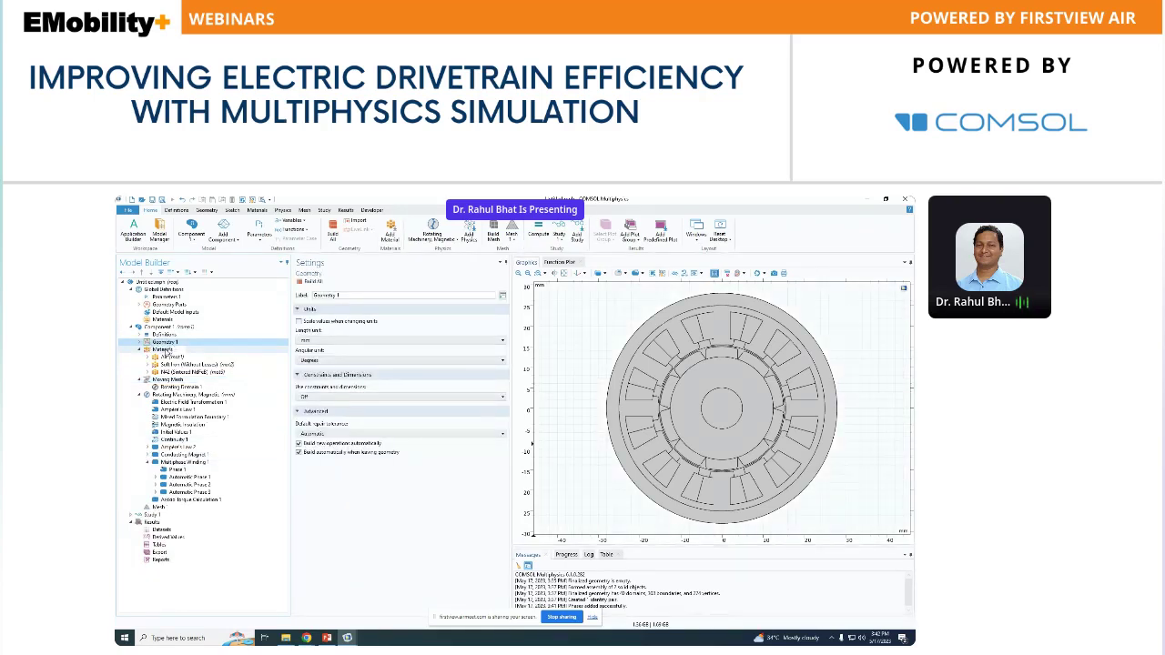
pyautogui.click(174, 363)
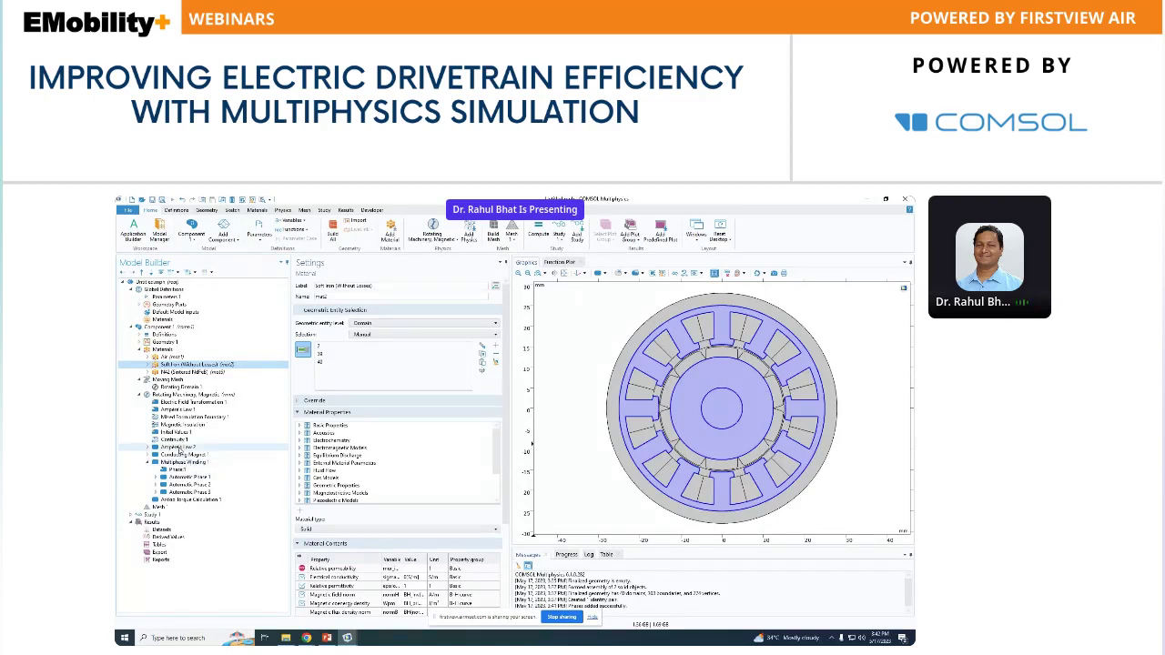
pyautogui.click(190, 373)
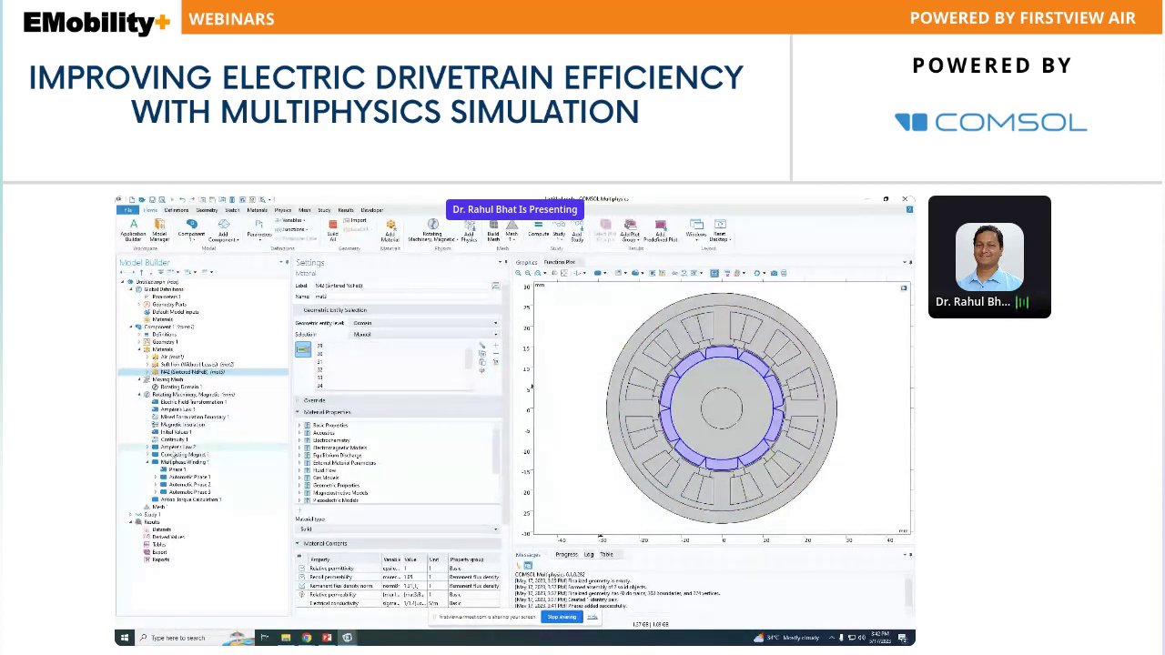
pyautogui.click(176, 448)
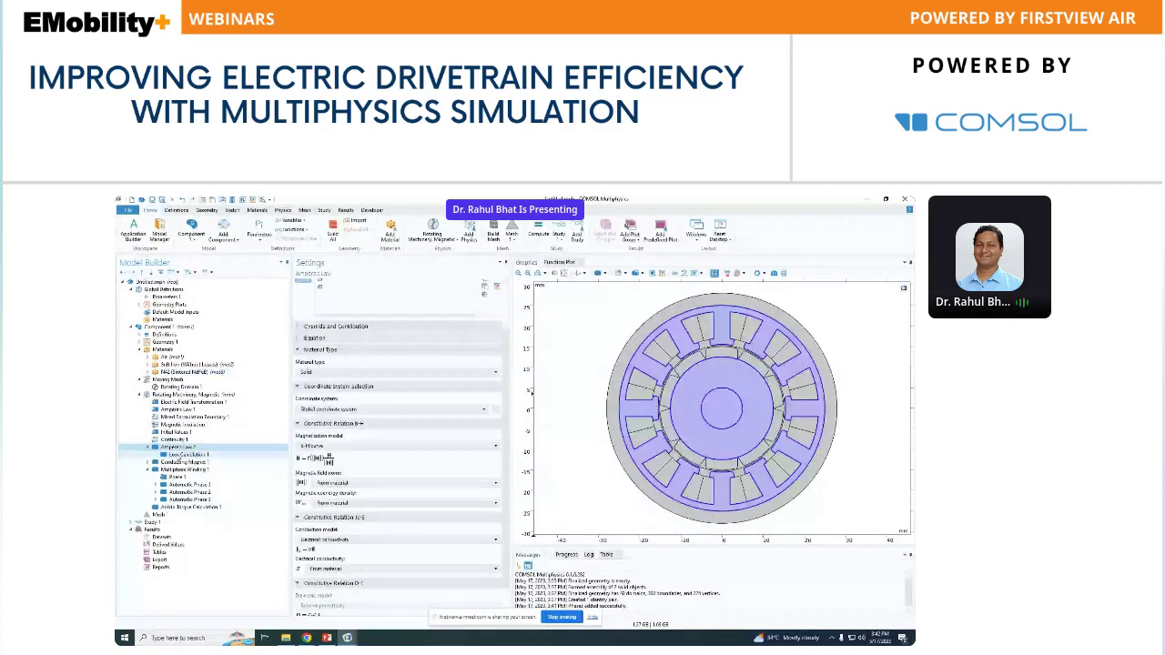
pyautogui.click(186, 454)
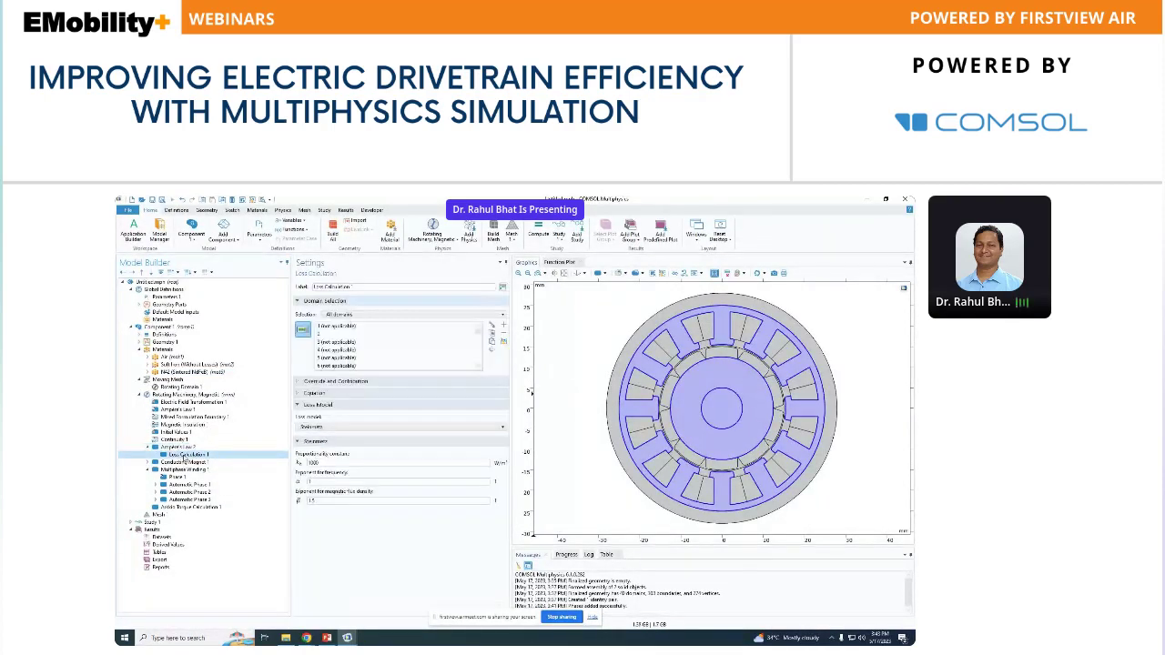
pyautogui.click(187, 462)
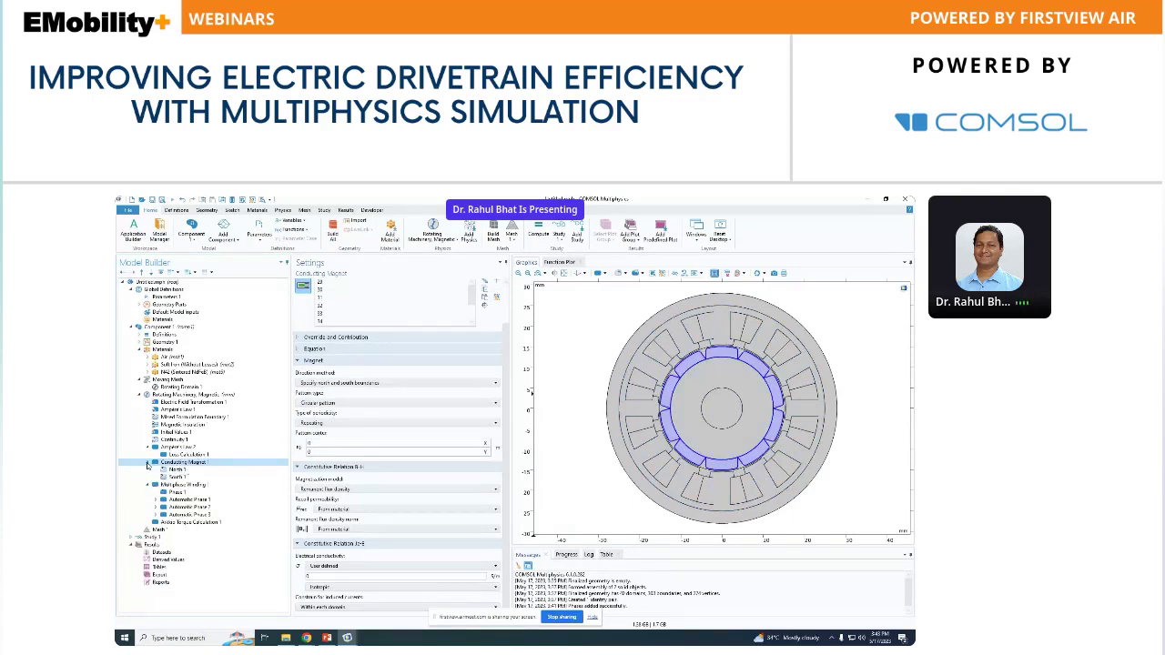
pyautogui.click(178, 469)
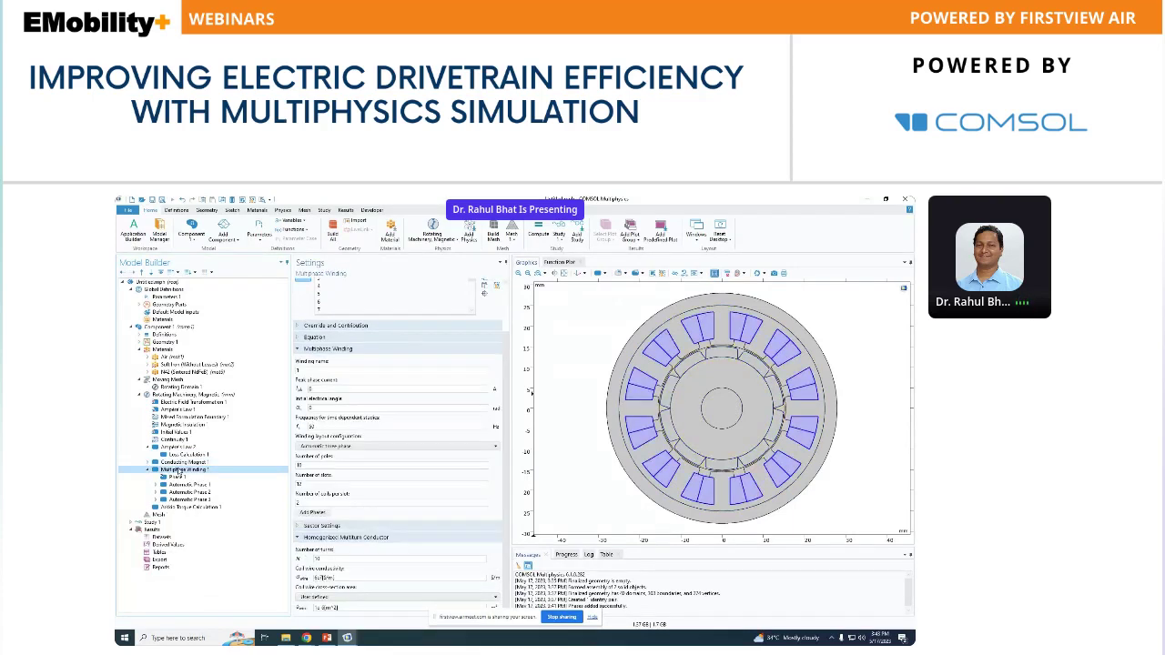
pyautogui.click(231, 505)
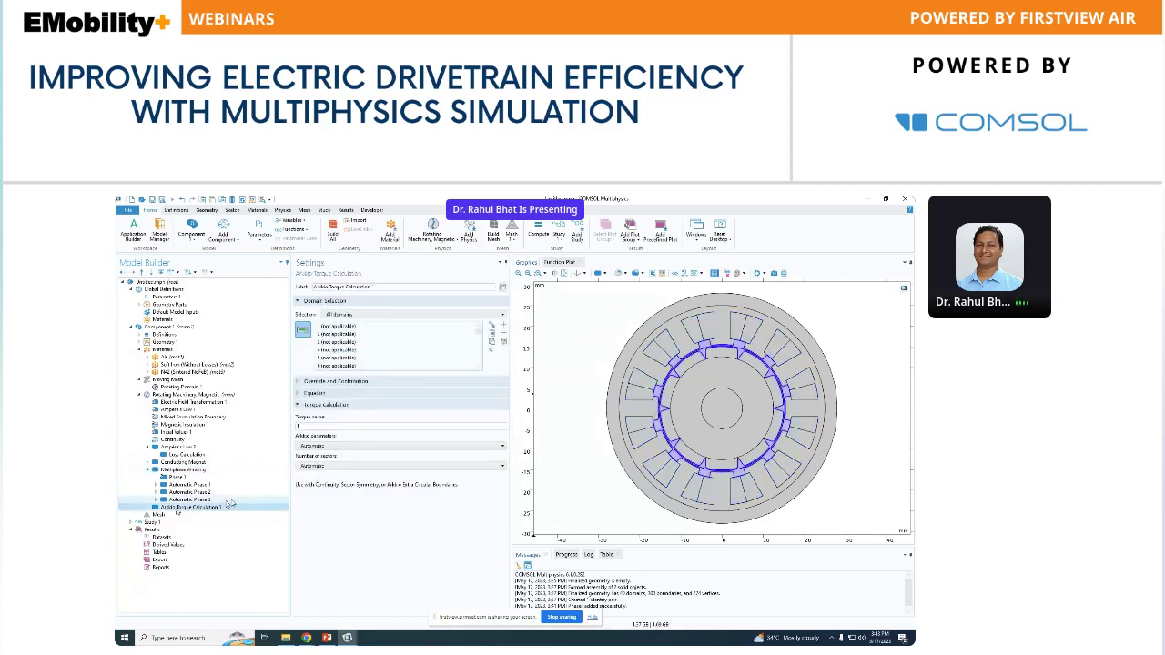
# Build the component's mesh as a physics-controlled mesh with Normal element size
pyautogui.click(159, 514)
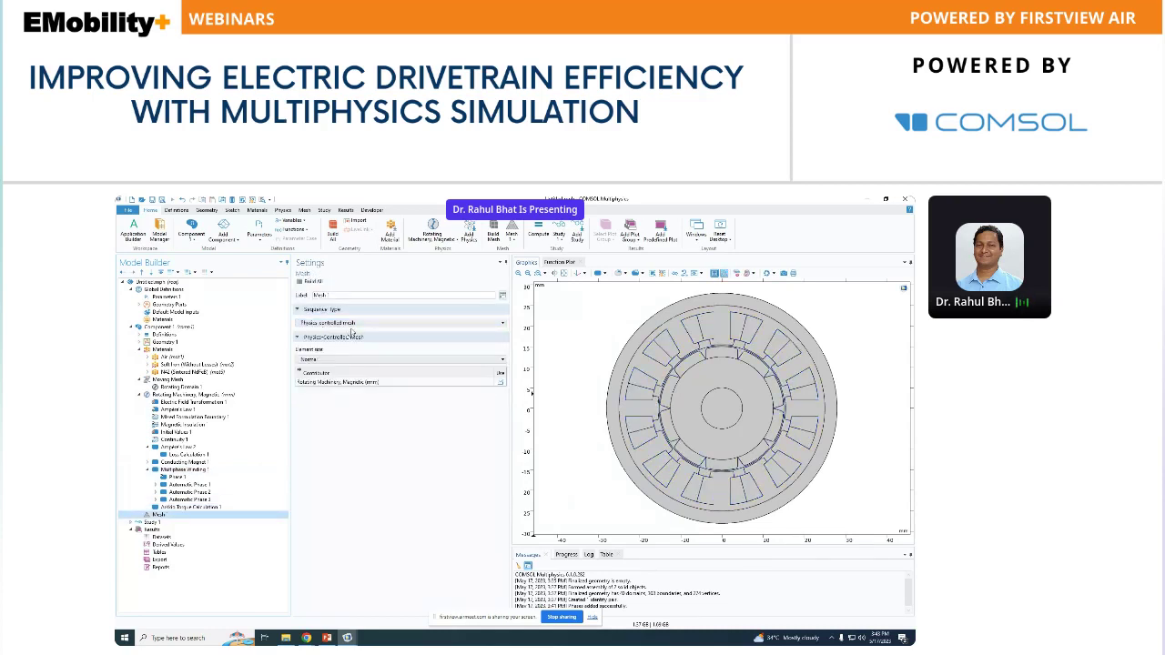
pyautogui.click(357, 324)
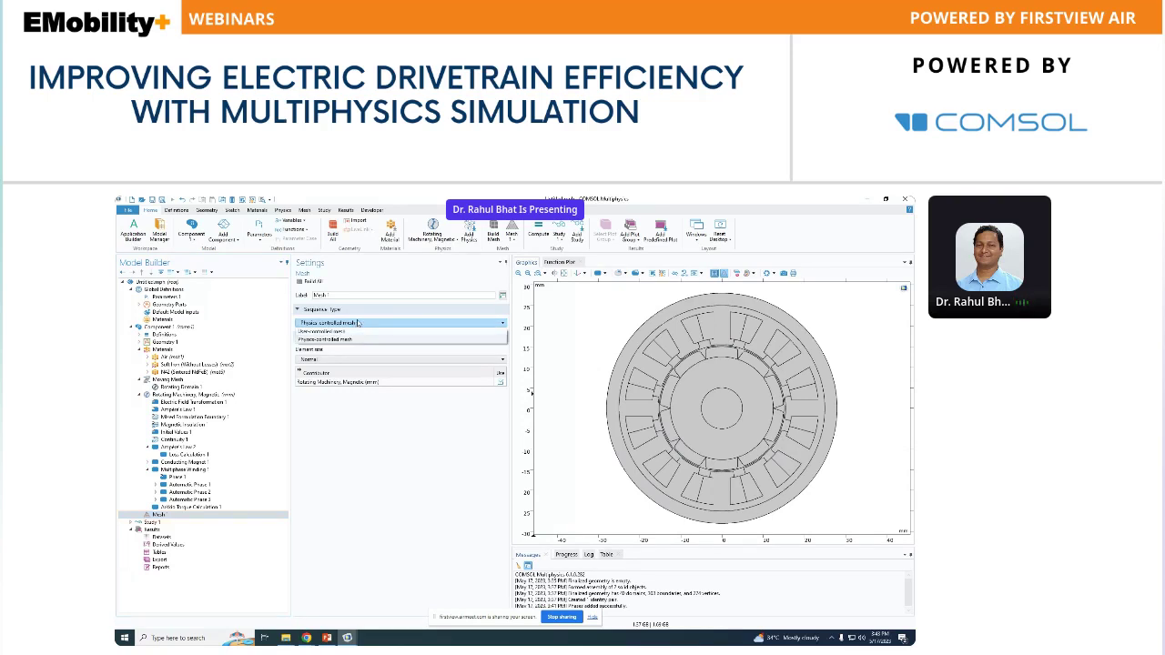
pyautogui.click(327, 338)
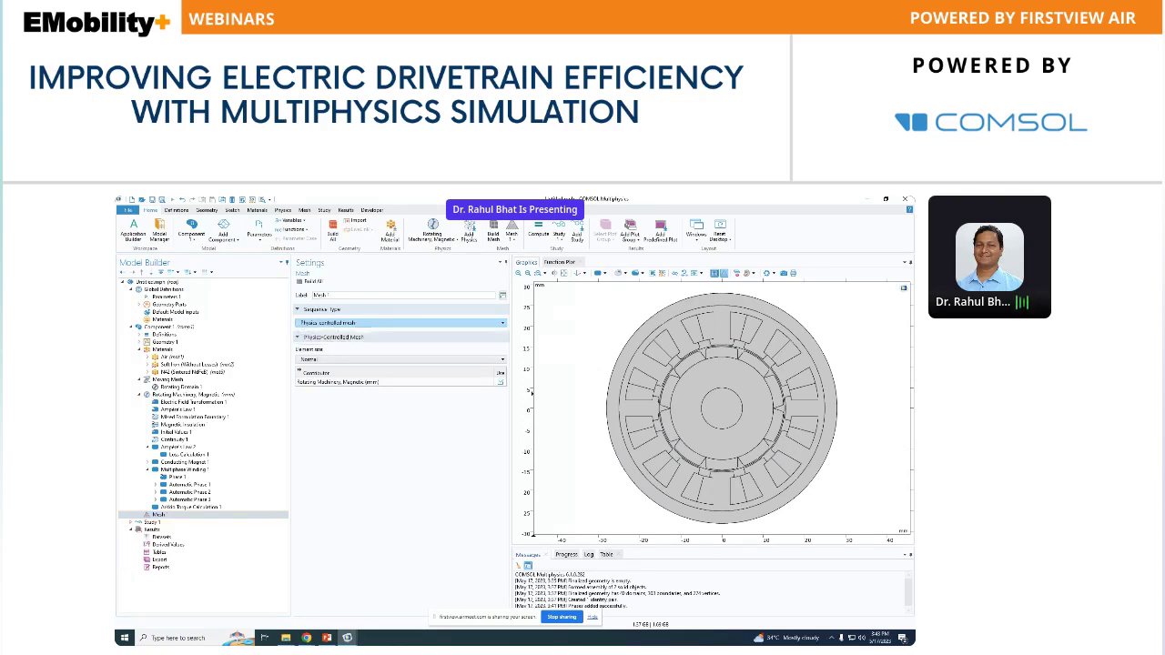
pyautogui.click(346, 362)
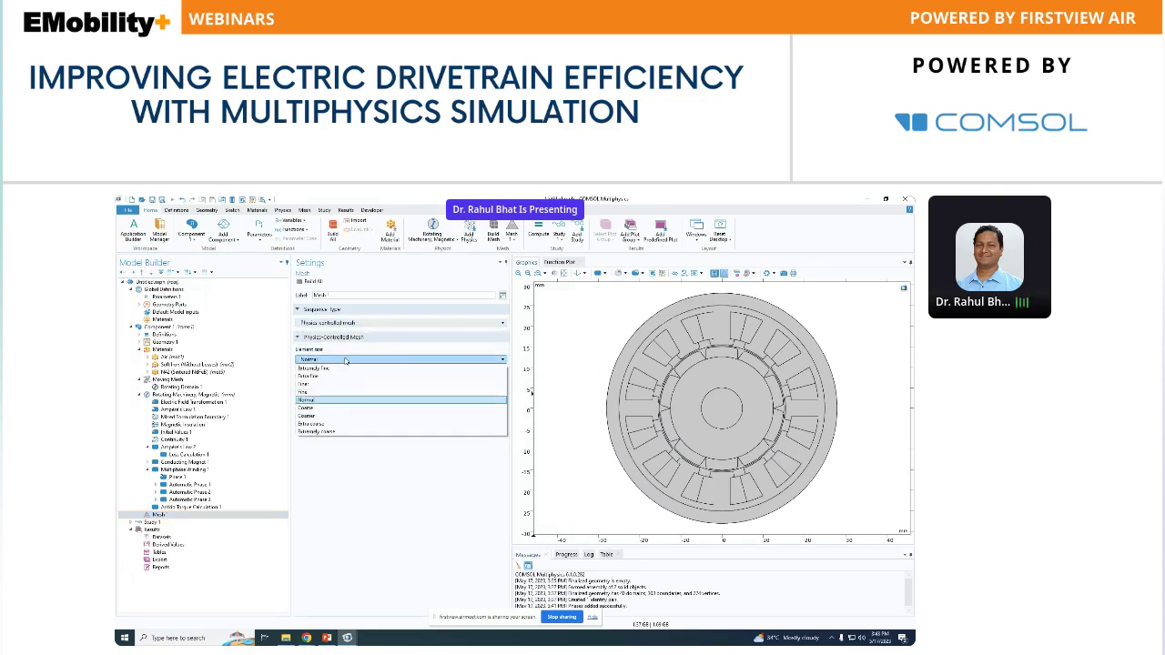
pyautogui.click(346, 361)
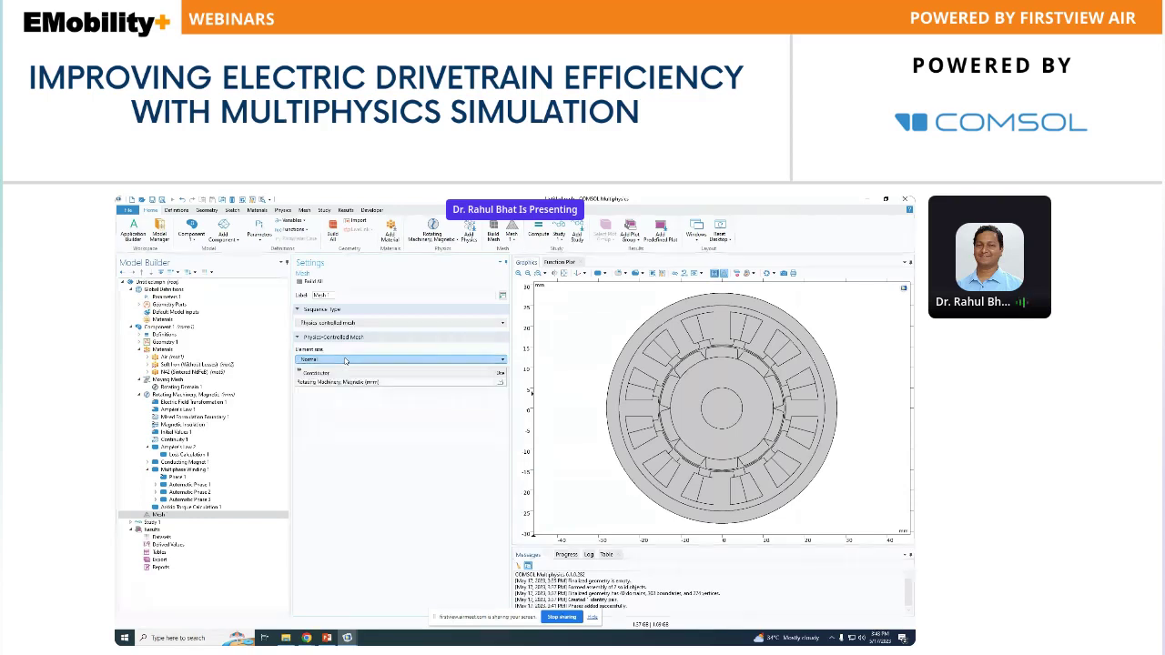
pyautogui.click(309, 282)
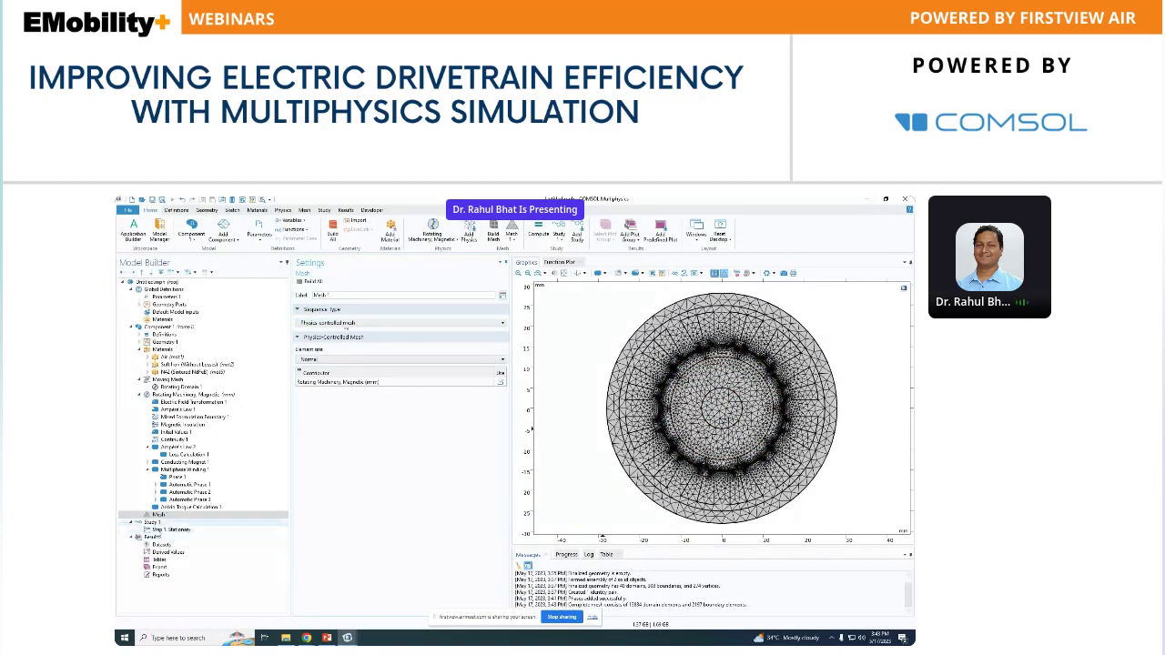
# Add a Time Dependent study step to Study 1 after the stationary step
pyautogui.click(155, 524)
pyautogui.rightClick(157, 524)
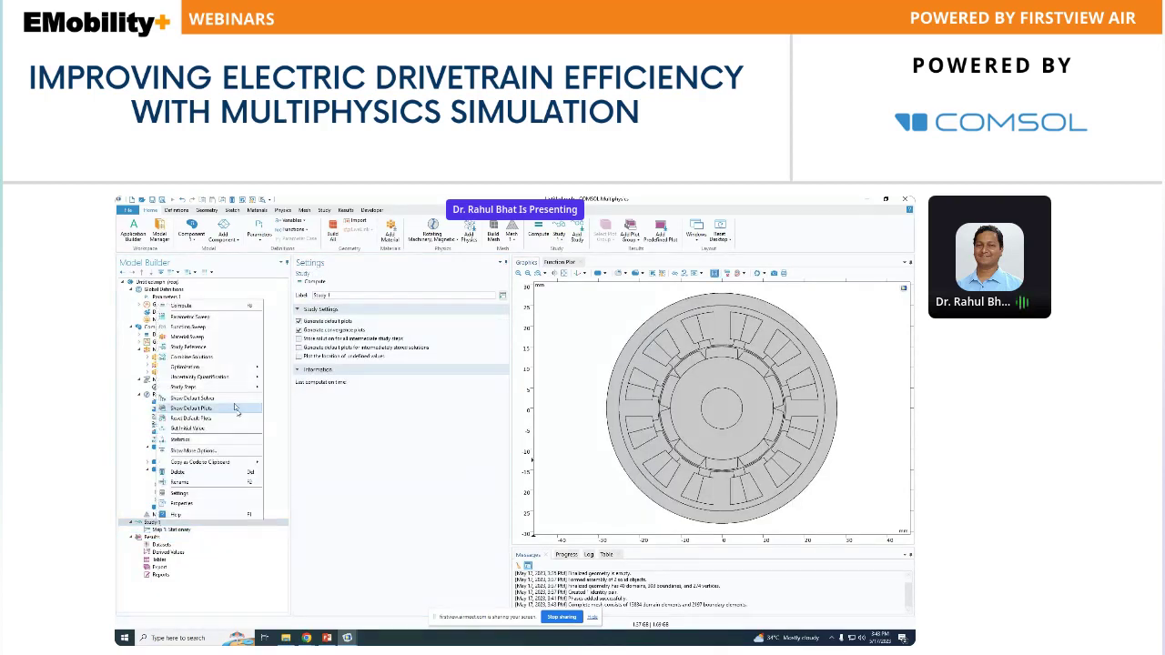
pyautogui.moveTo(228, 389)
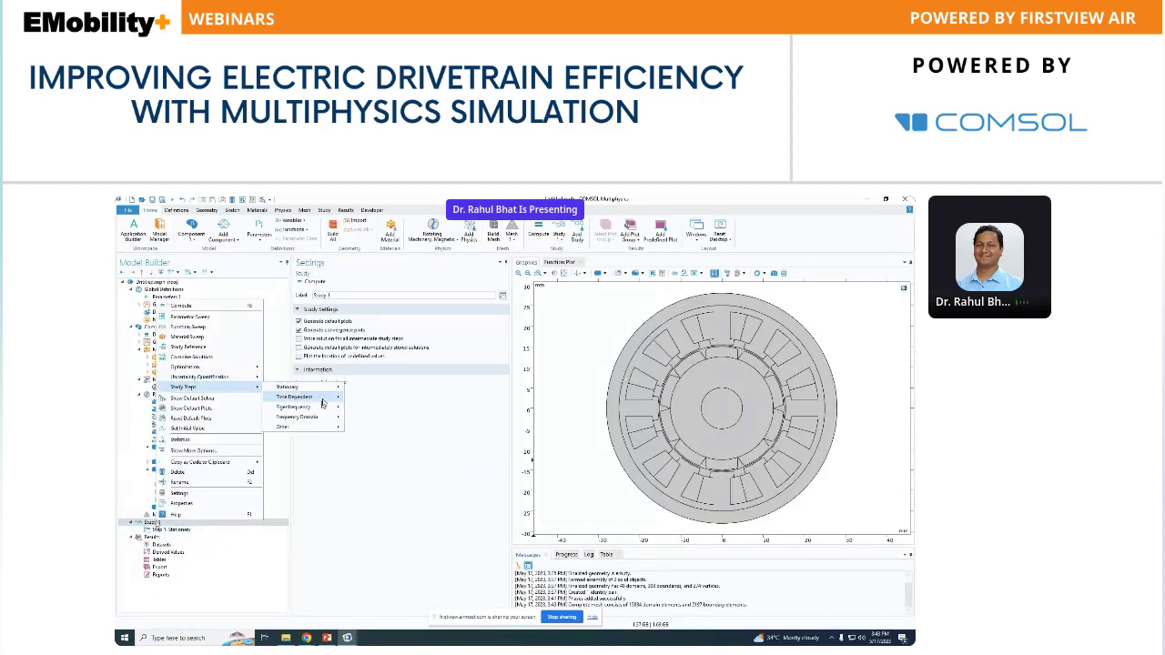
pyautogui.moveTo(305, 398)
pyautogui.click(375, 398)
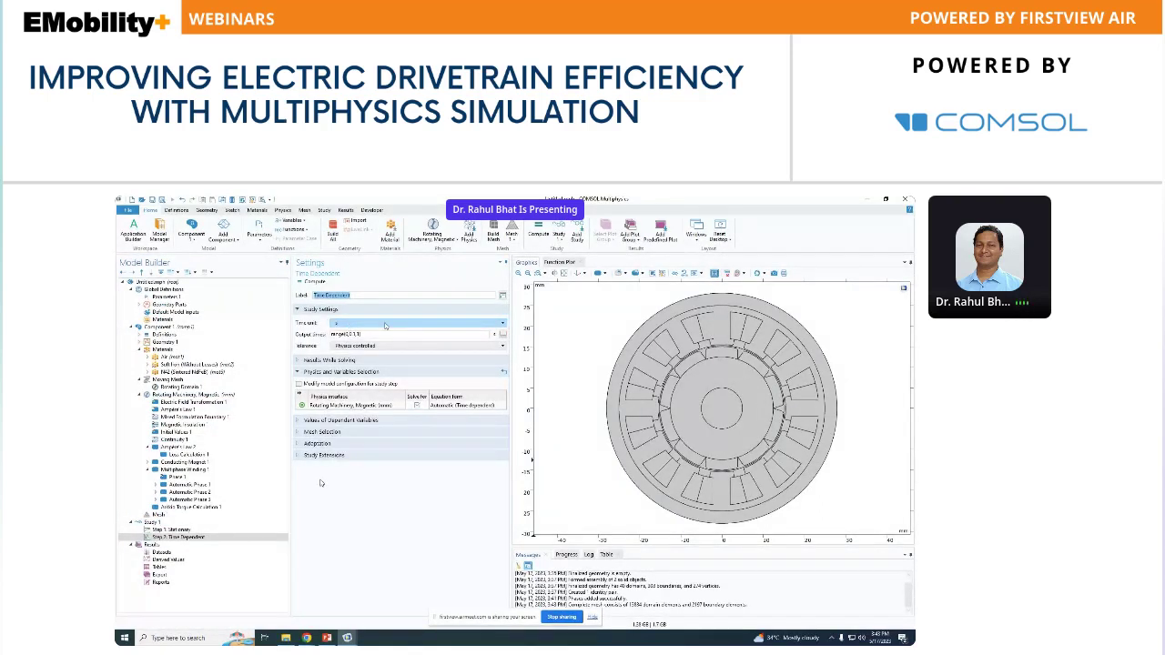
# Replace the Time Dependent step's output times with a range defined by number of values, using 5 values
pyautogui.click(502, 334)
pyautogui.click(514, 377)
pyautogui.click(497, 394)
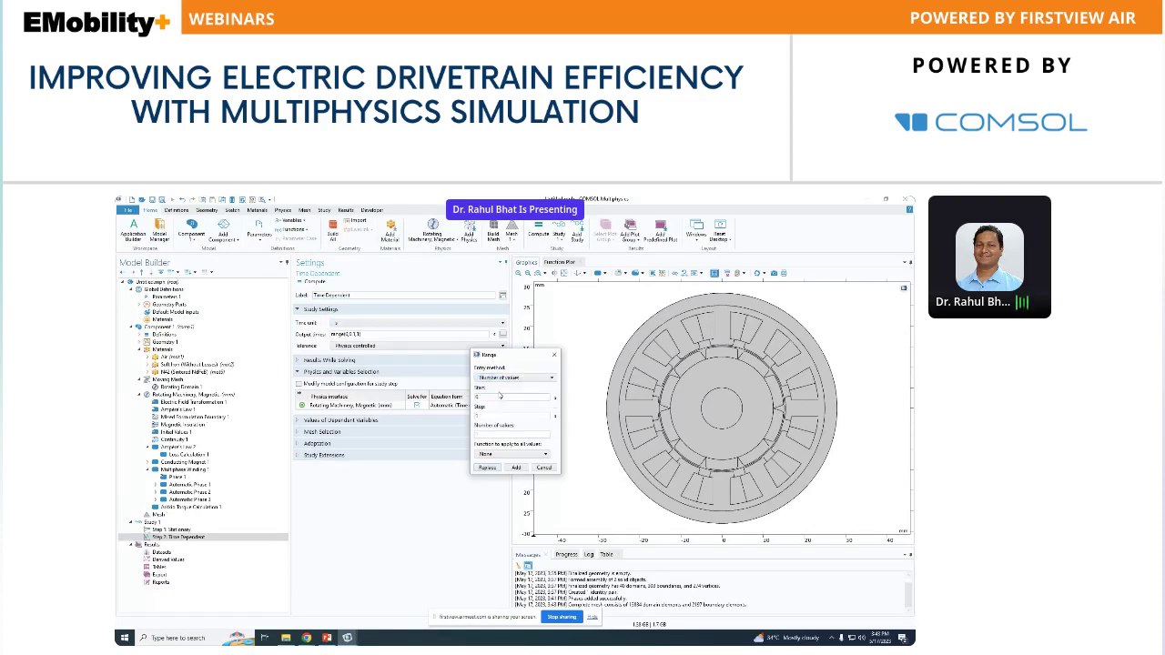
pyautogui.click(485, 416)
pyautogui.click(485, 434)
pyautogui.write('5')
pyautogui.click(483, 468)
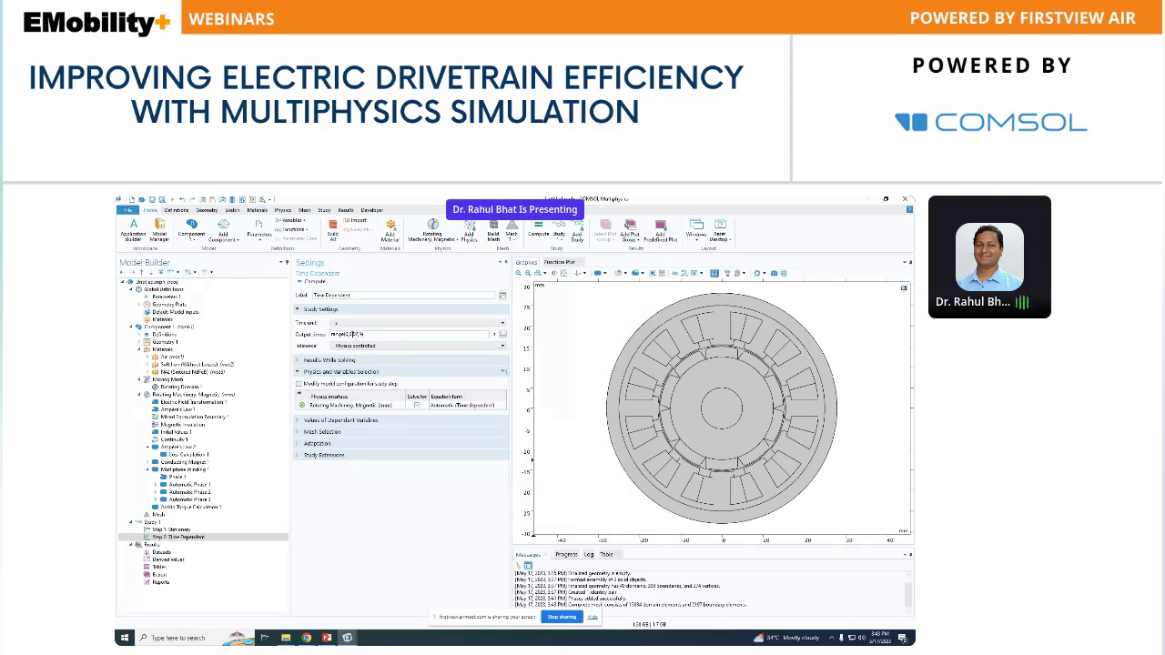
# Add a Time to Frequency Losses step to Study 1 with a user defined time interval and an end time of 1
pyautogui.click(152, 523)
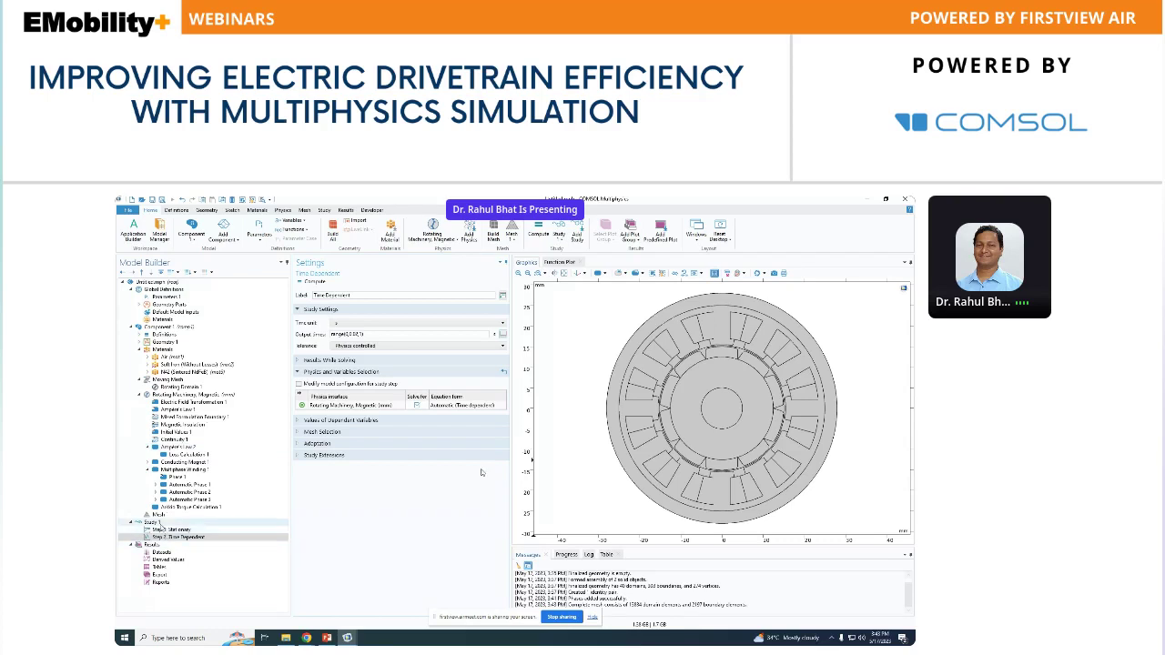
pyautogui.rightClick(159, 522)
pyautogui.moveTo(244, 391)
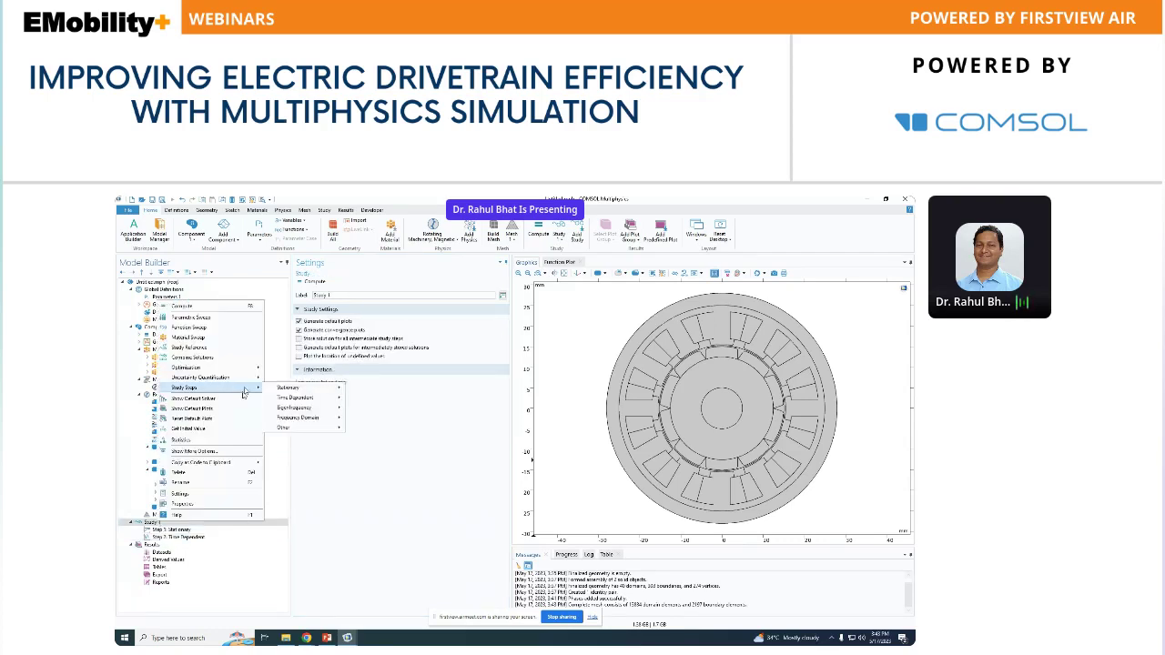
pyautogui.moveTo(306, 428)
pyautogui.click(440, 440)
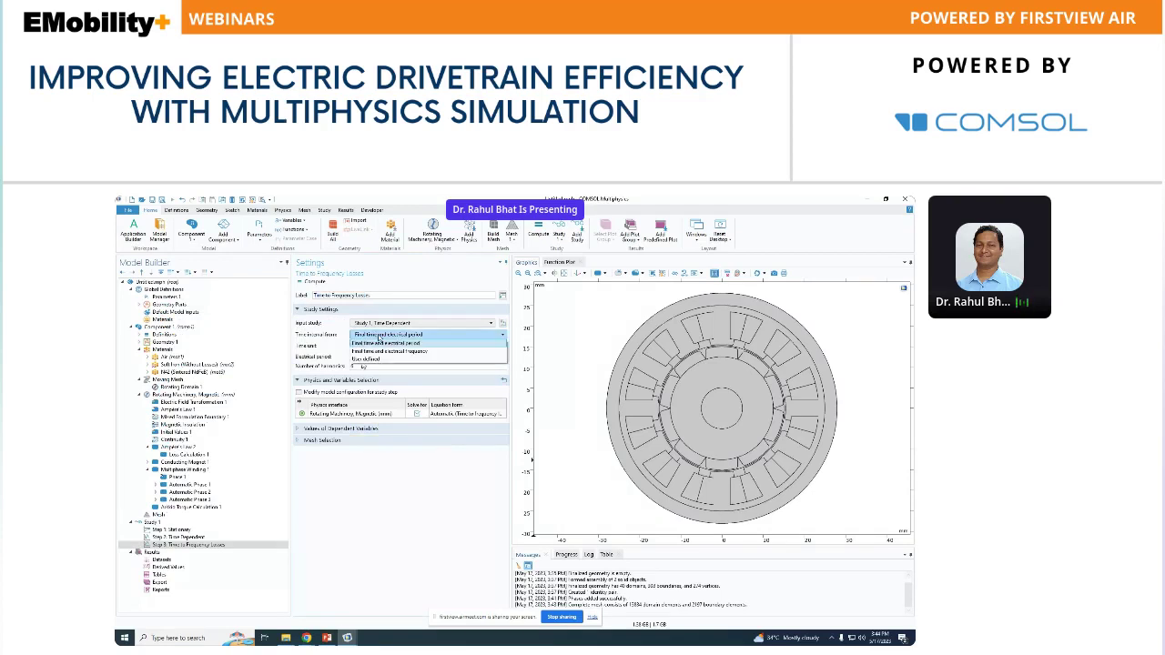
pyautogui.click(368, 358)
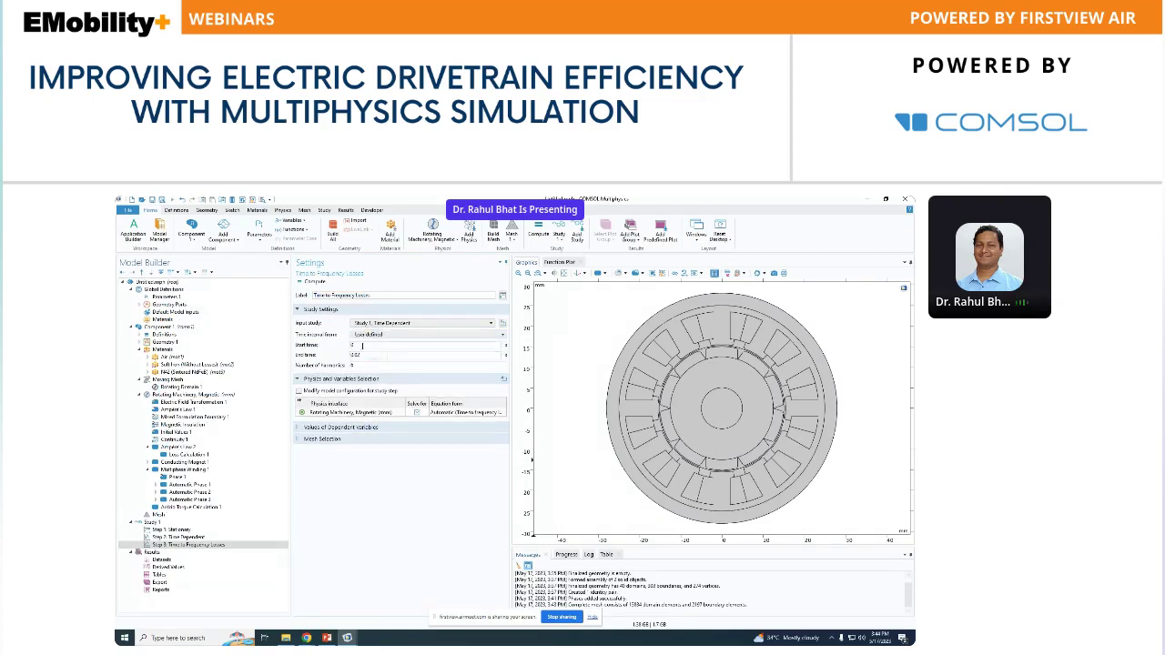
pyautogui.doubleClick(367, 354)
pyautogui.write('1')
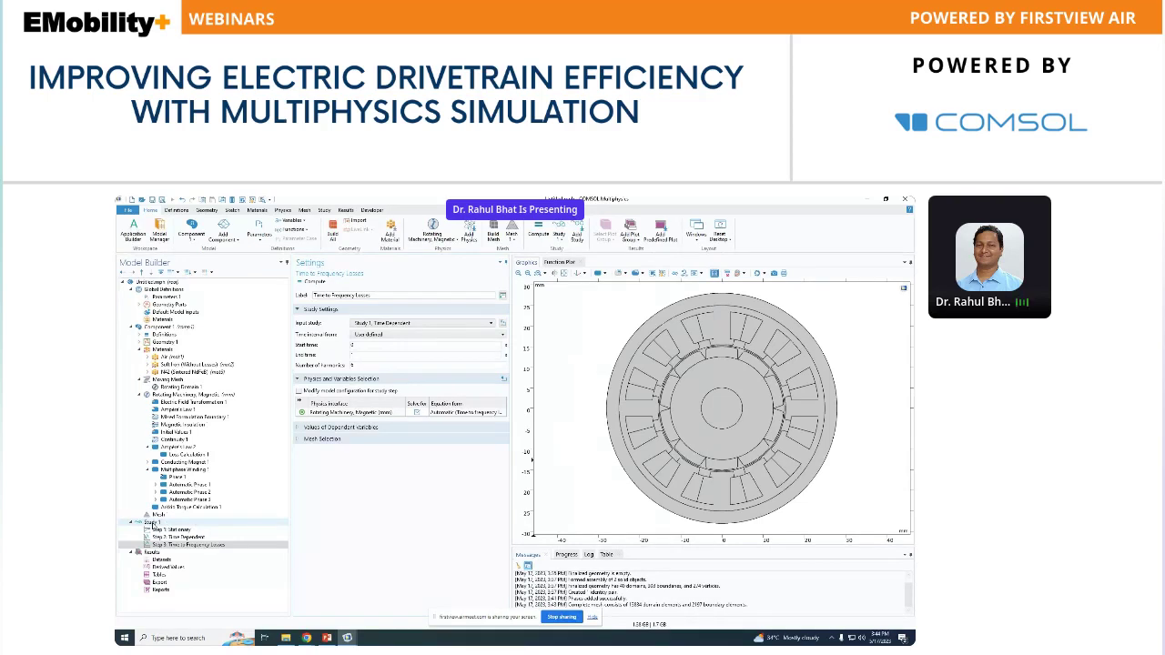
# Compute Study 1 and hide the screen-sharing notice while it solves
pyautogui.click(152, 522)
pyautogui.click(314, 281)
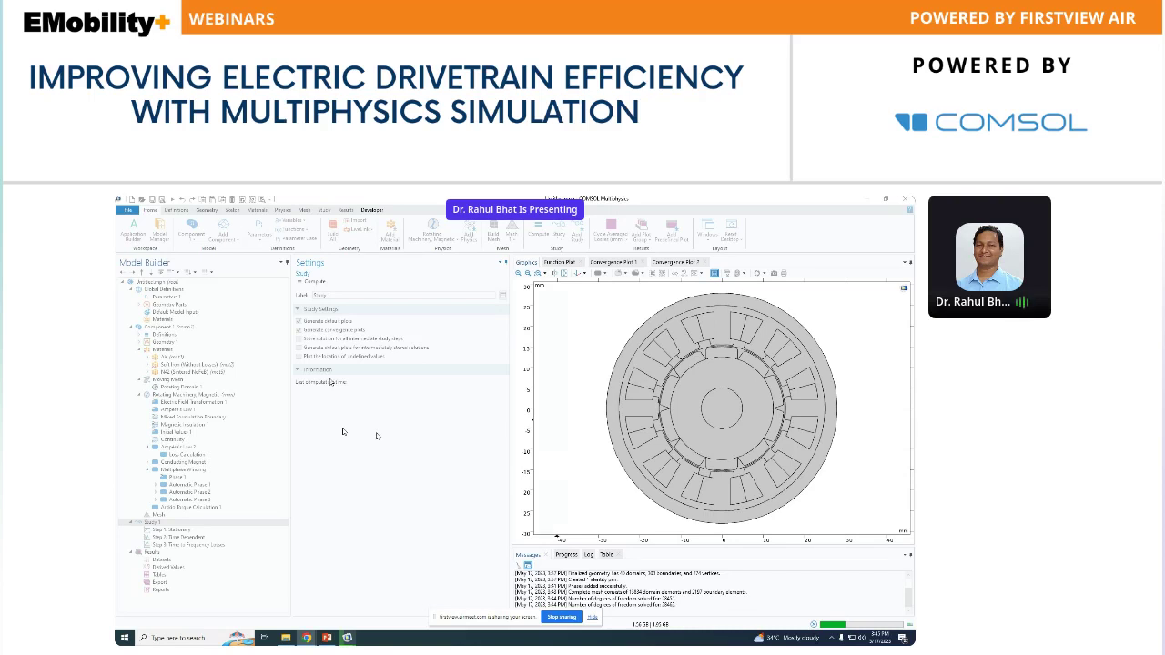
pyautogui.click(592, 617)
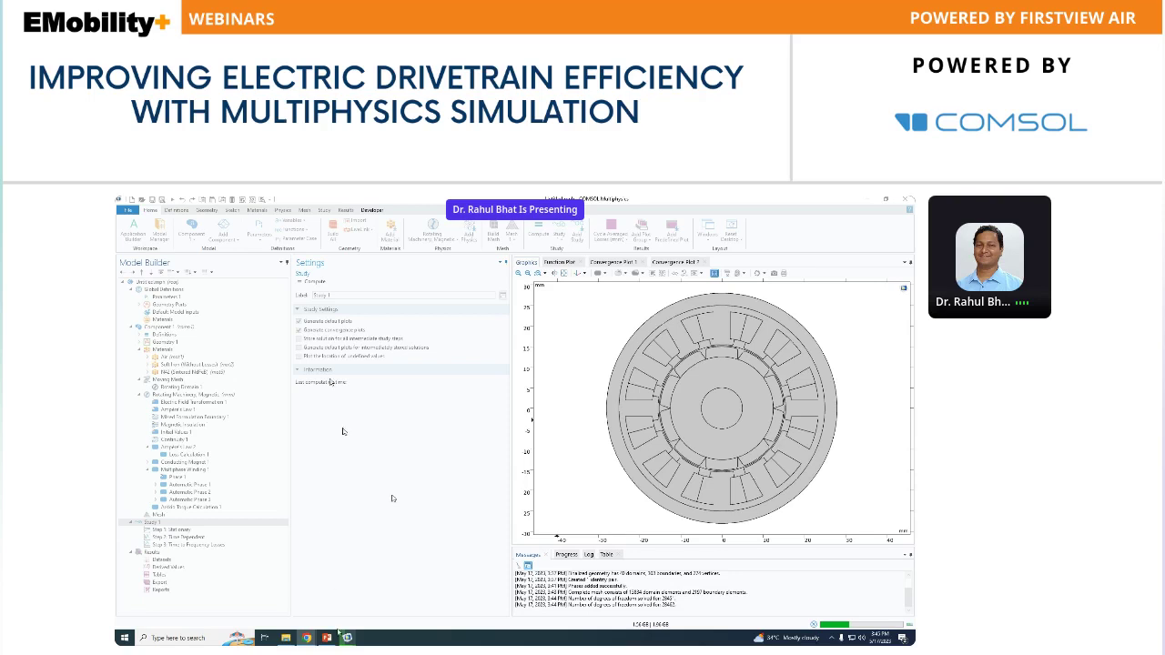
# Switch to the COMSOL window with the solved Motor demo.mph model and dismiss the product licence message
pyautogui.moveTo(346, 637)
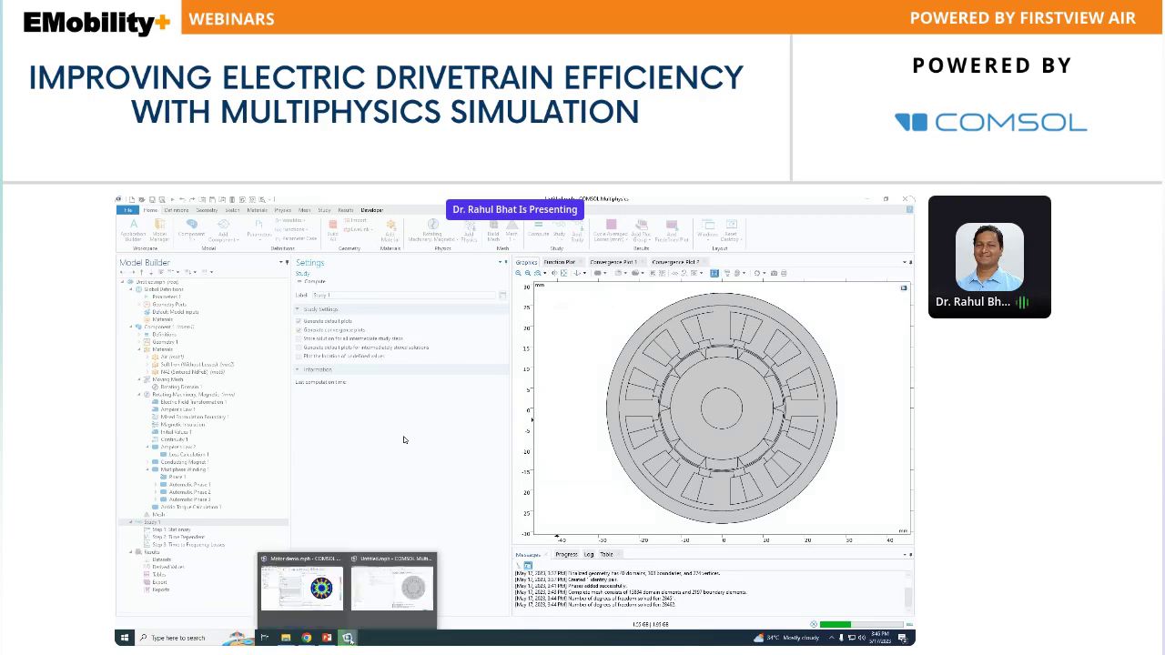
pyautogui.click(302, 587)
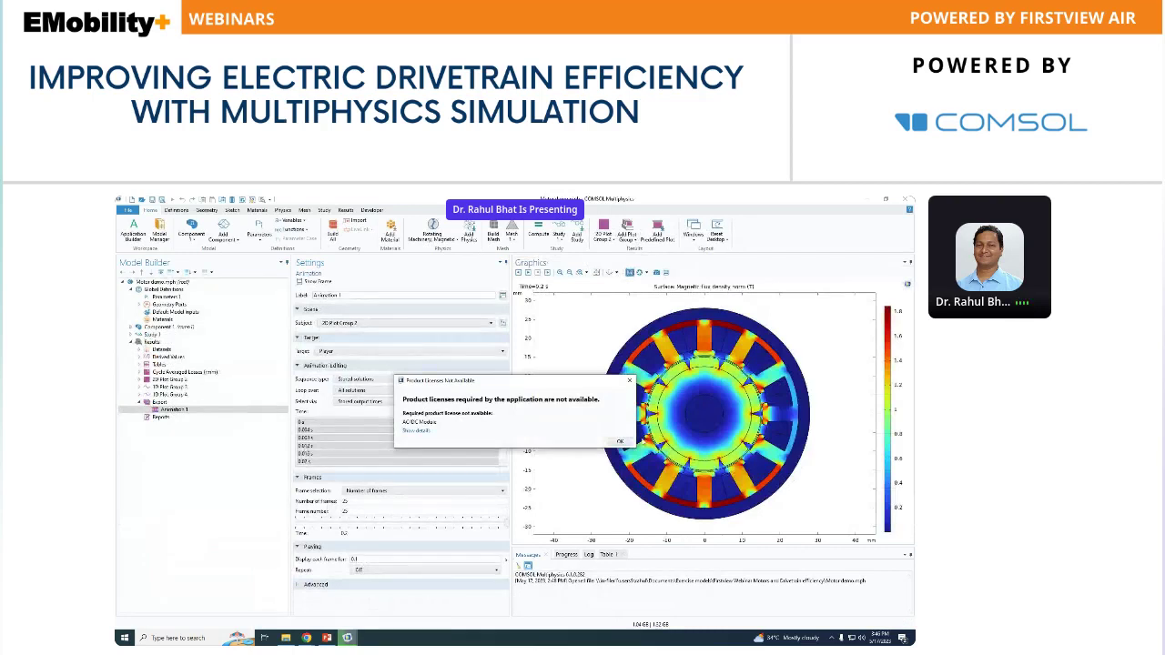
pyautogui.click(619, 442)
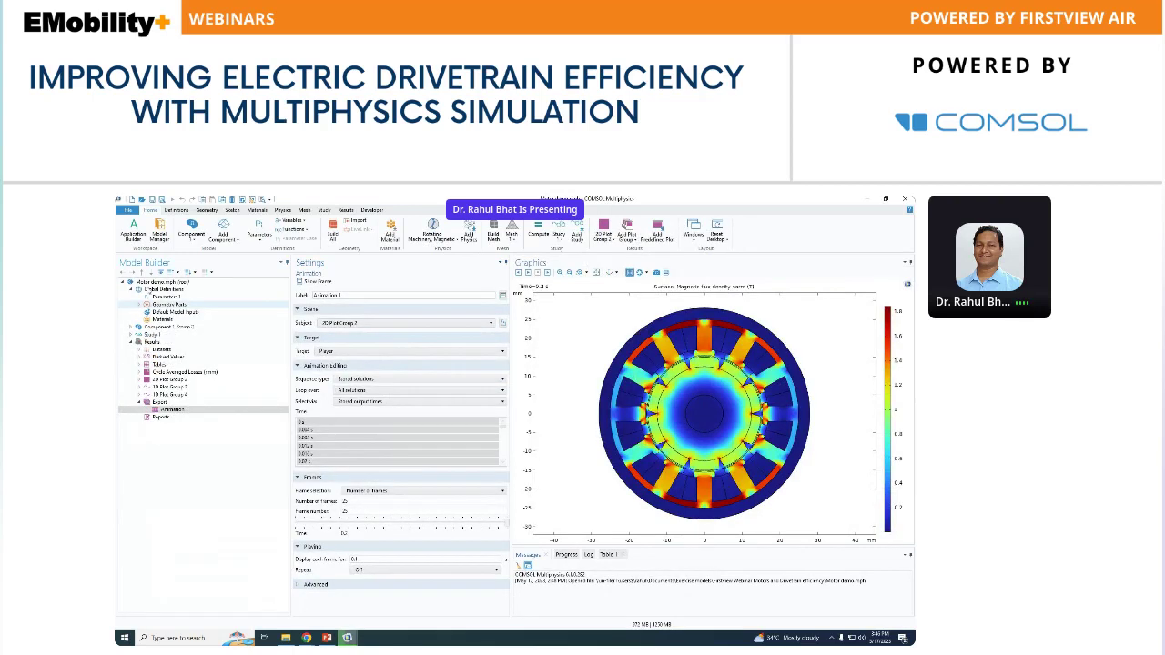
# Enable all licensed products for the current session in the Licensed and Used Products settings
pyautogui.click(128, 210)
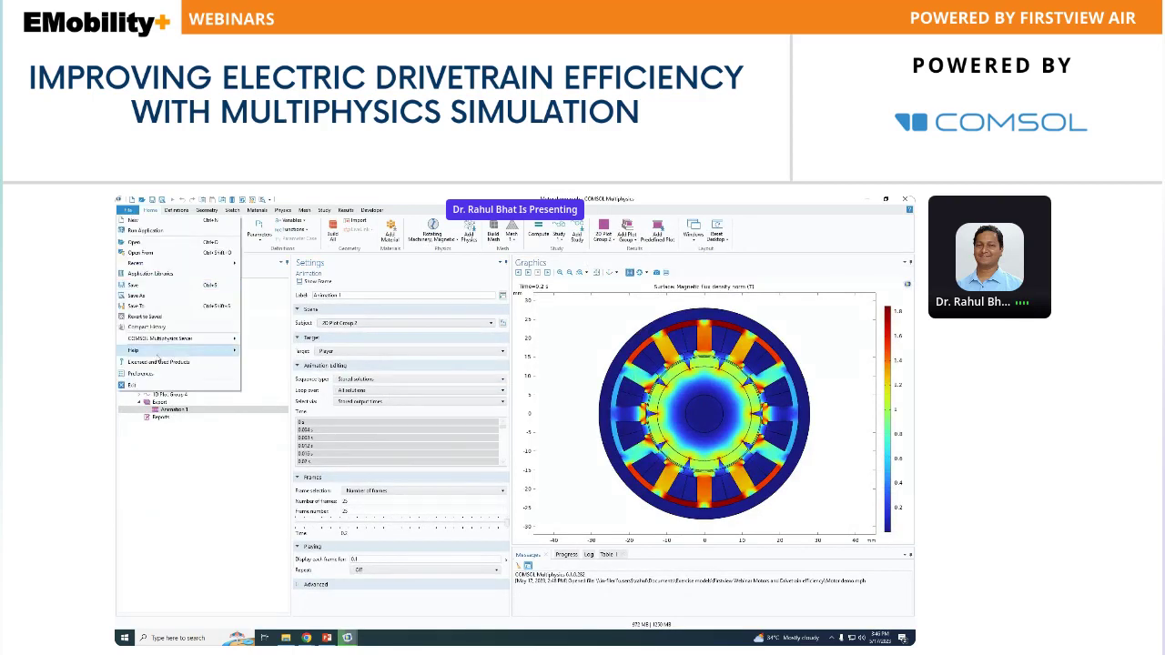
pyautogui.click(159, 362)
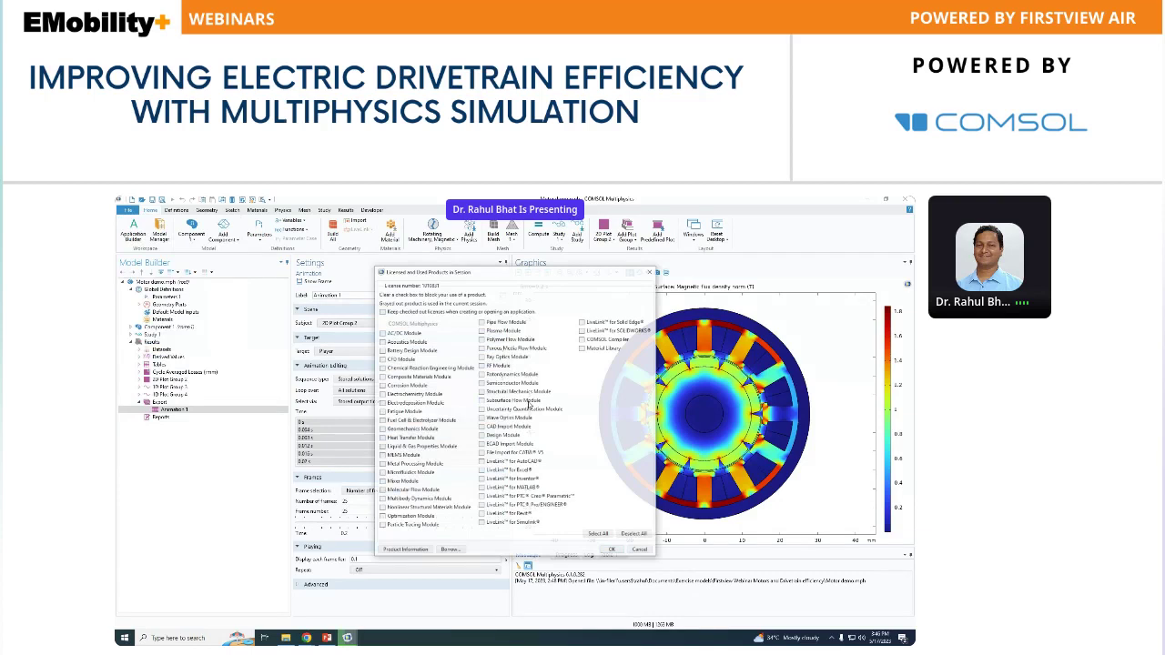
pyautogui.click(598, 534)
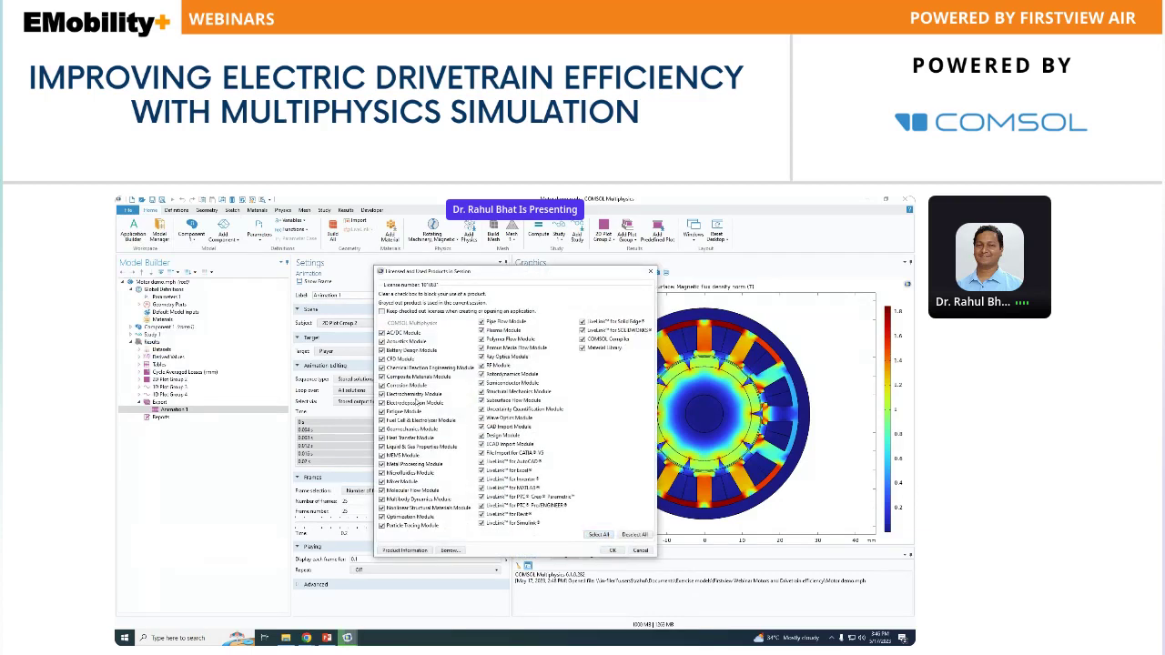
pyautogui.press('Return')
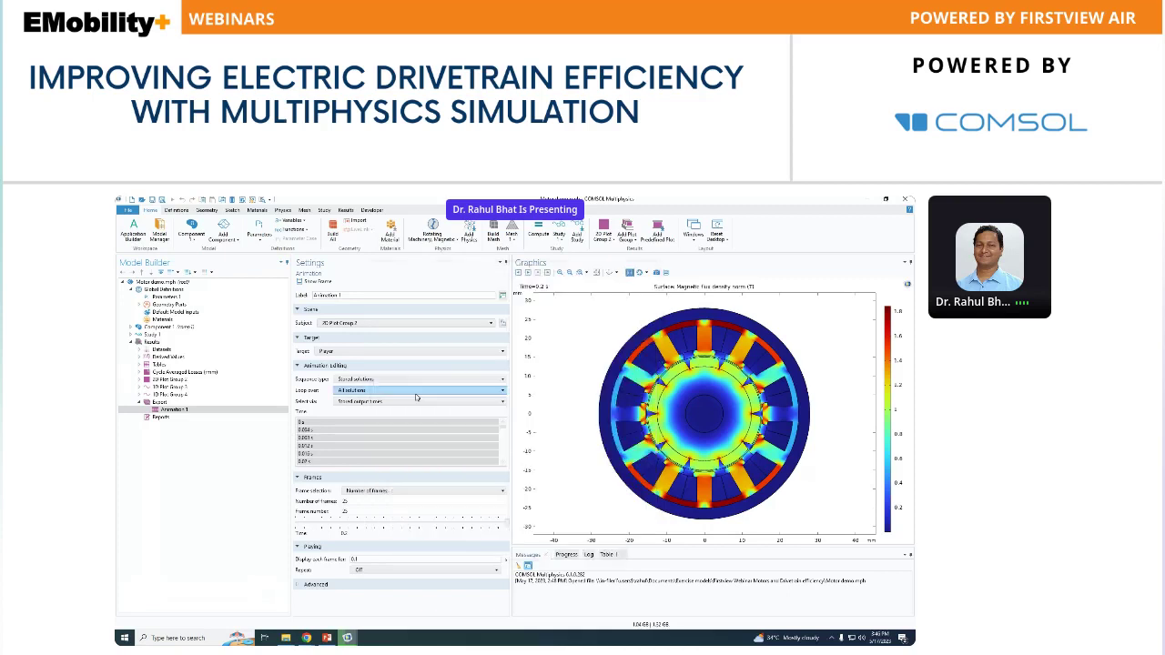
# Replace the expression in Surface Integration 1 with the electromagnetic volumetric loss density from Heating and Losses
pyautogui.click(134, 330)
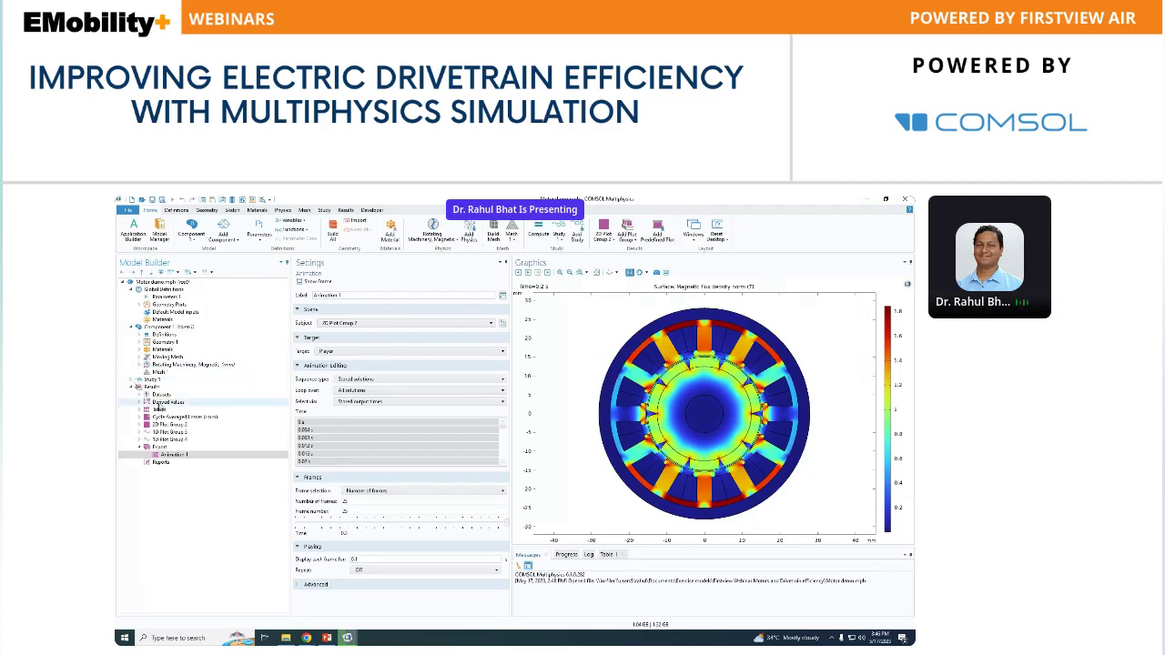
pyautogui.click(139, 402)
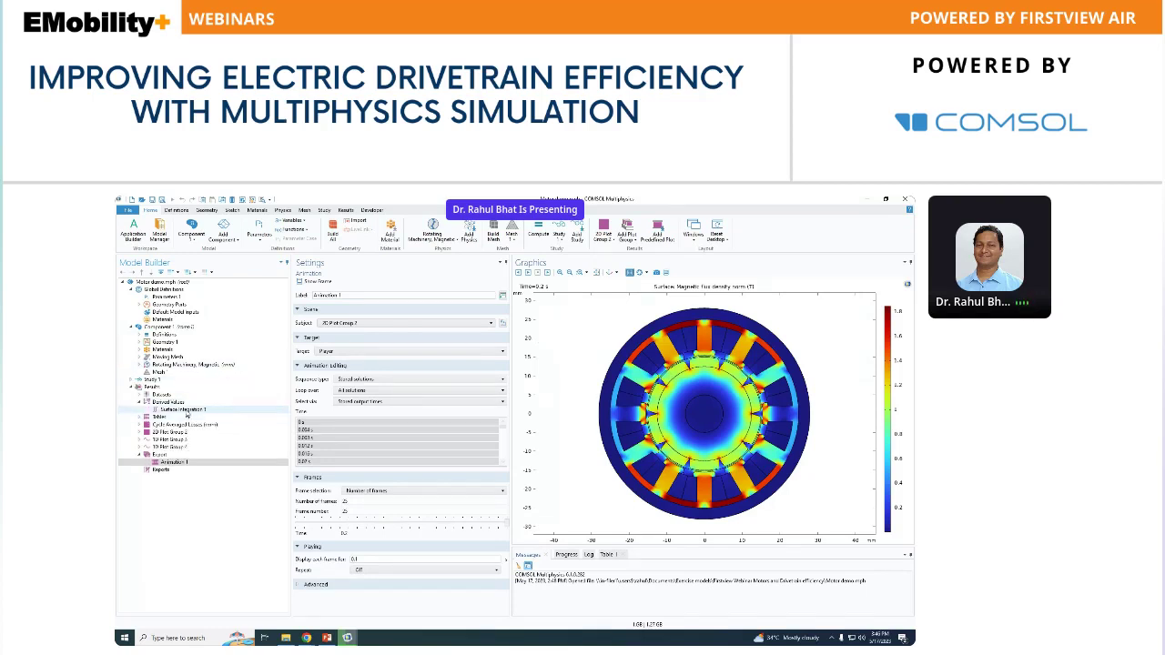
pyautogui.click(186, 410)
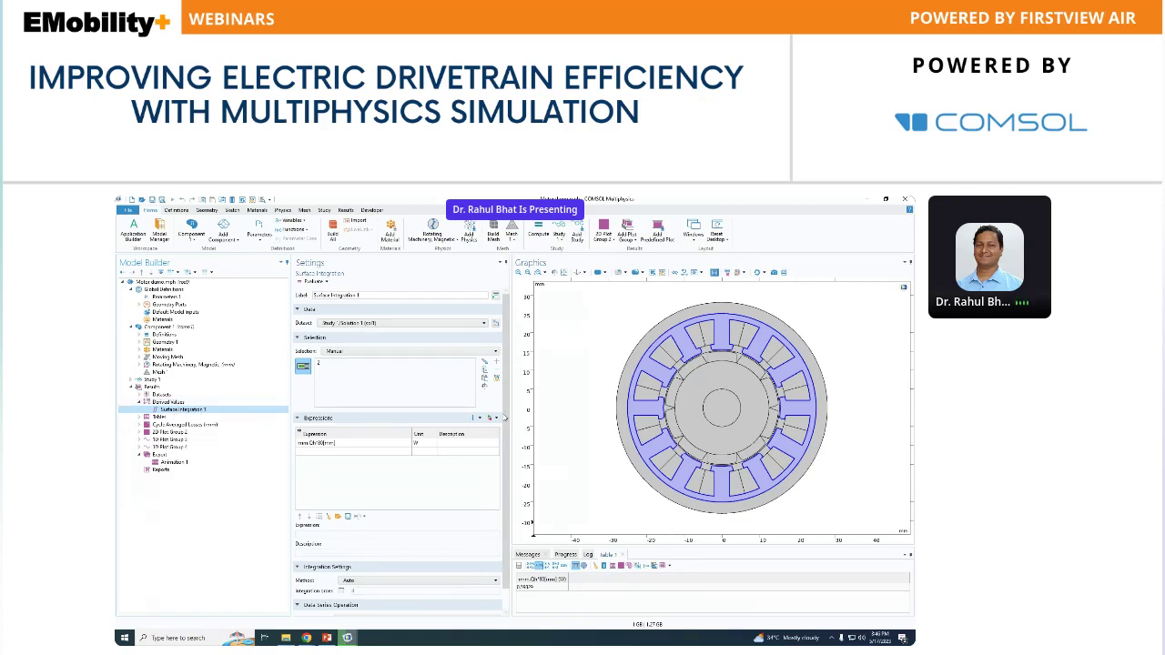
pyautogui.doubleClick(348, 444)
pyautogui.press('Delete')
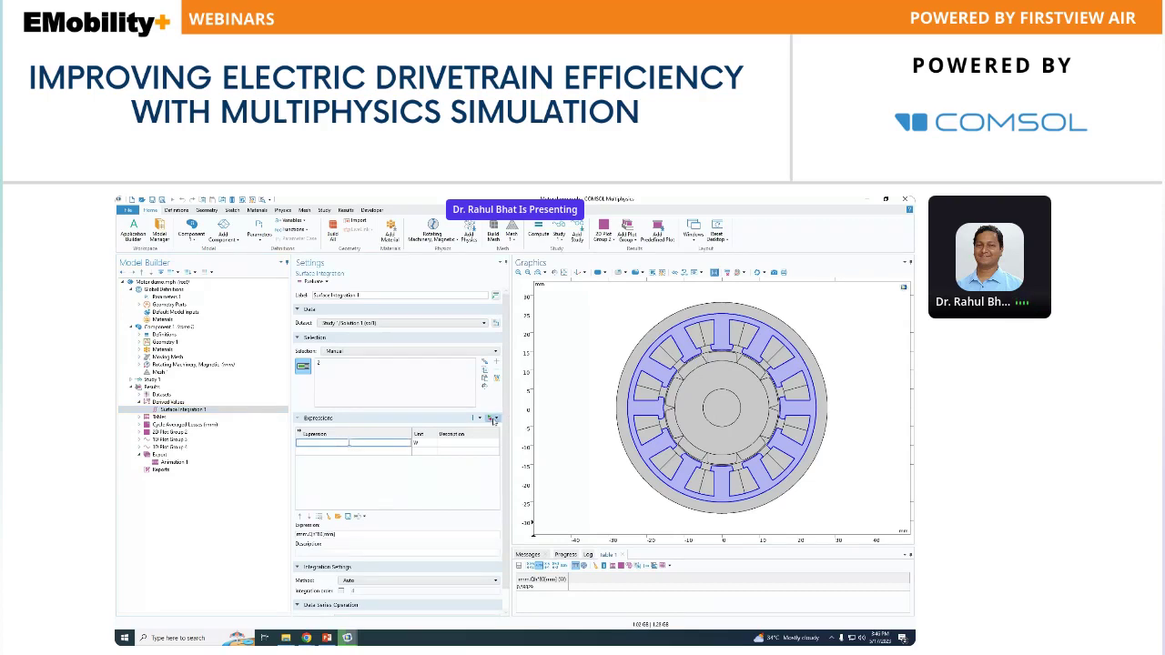
pyautogui.click(489, 417)
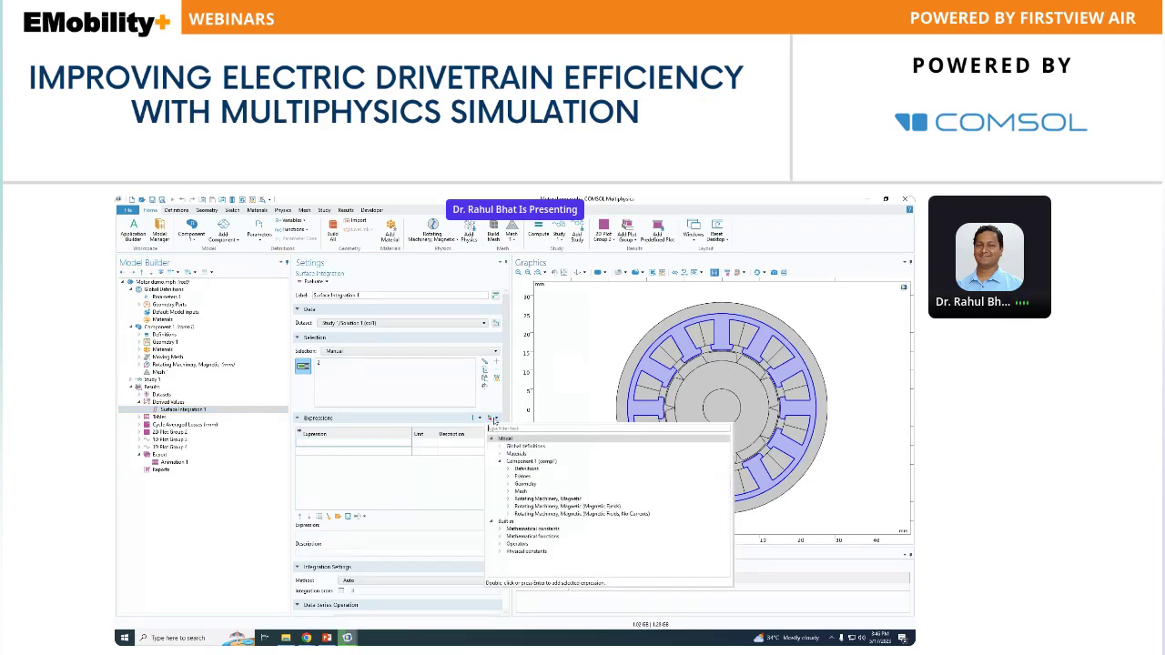
pyautogui.click(508, 514)
pyautogui.click(517, 522)
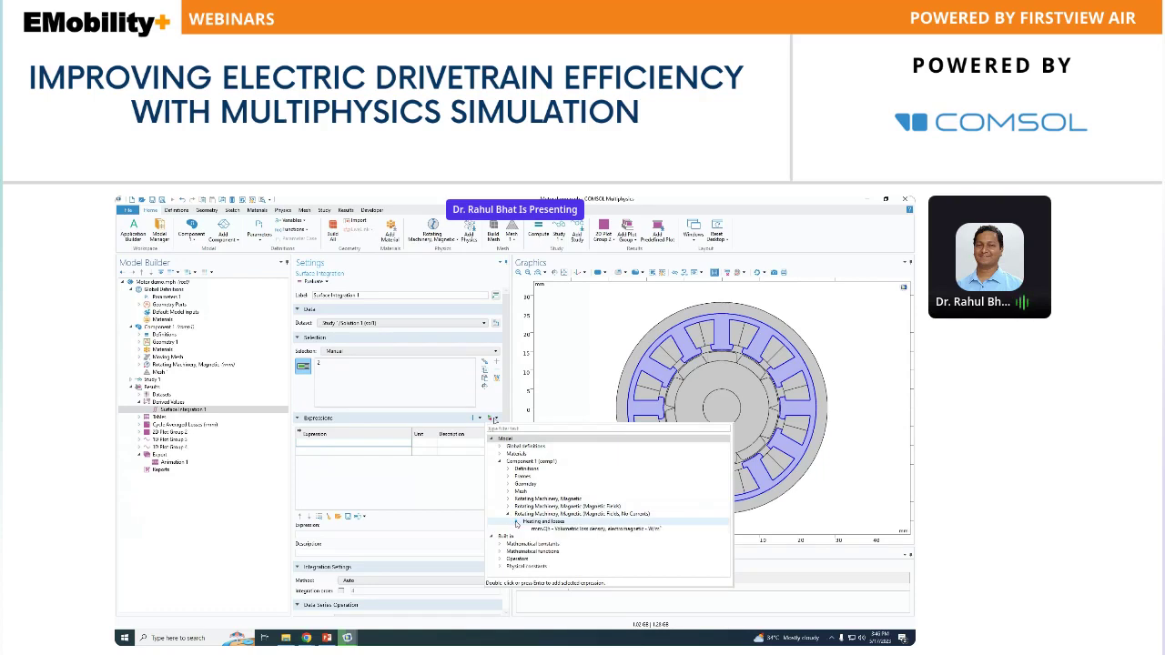
pyautogui.click(550, 530)
pyautogui.doubleClick(549, 530)
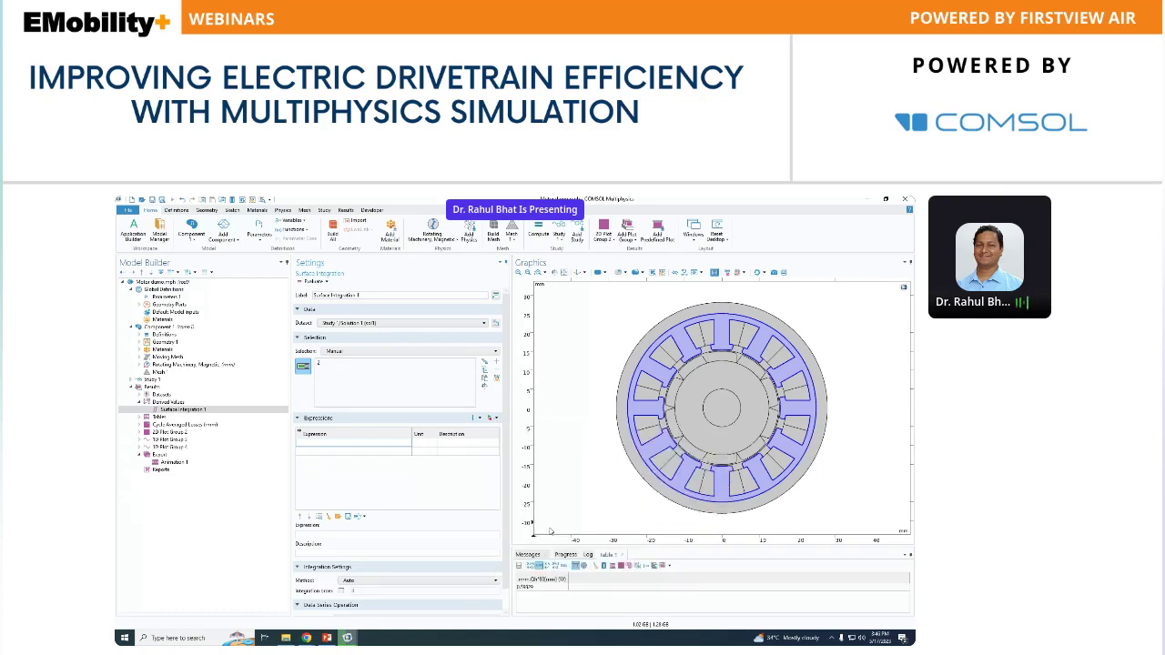
# Multiply the loss density expression by 80[mm] and evaluate Surface Integration 1
pyautogui.click(367, 442)
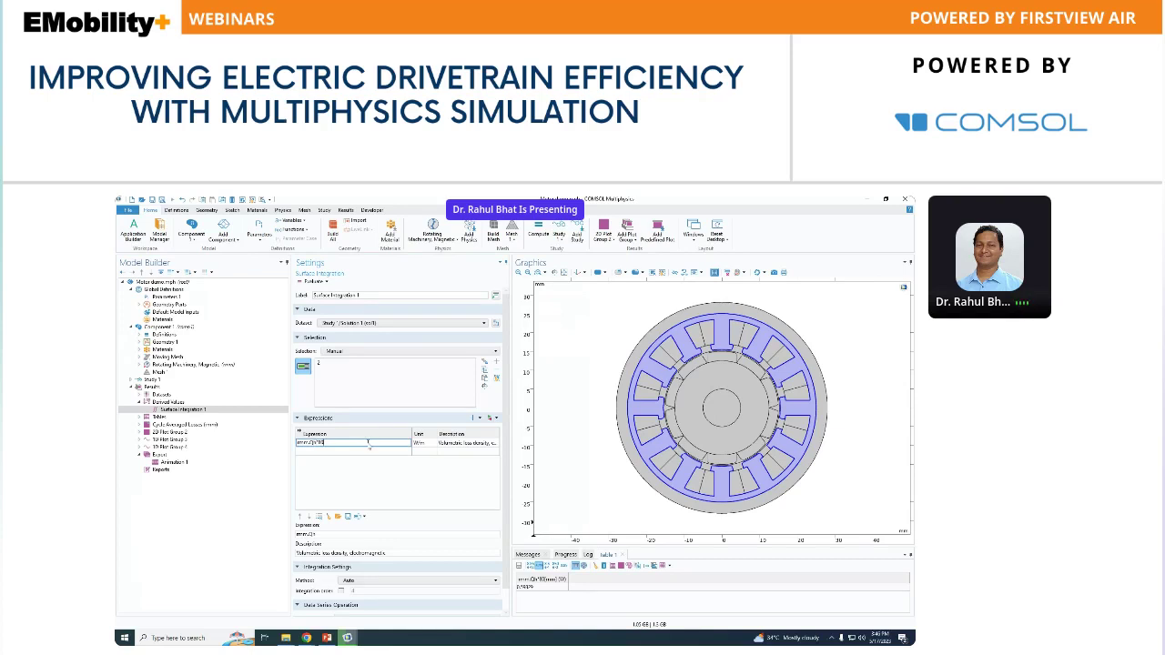
pyautogui.write('*80[mm]')
pyautogui.press('Return')
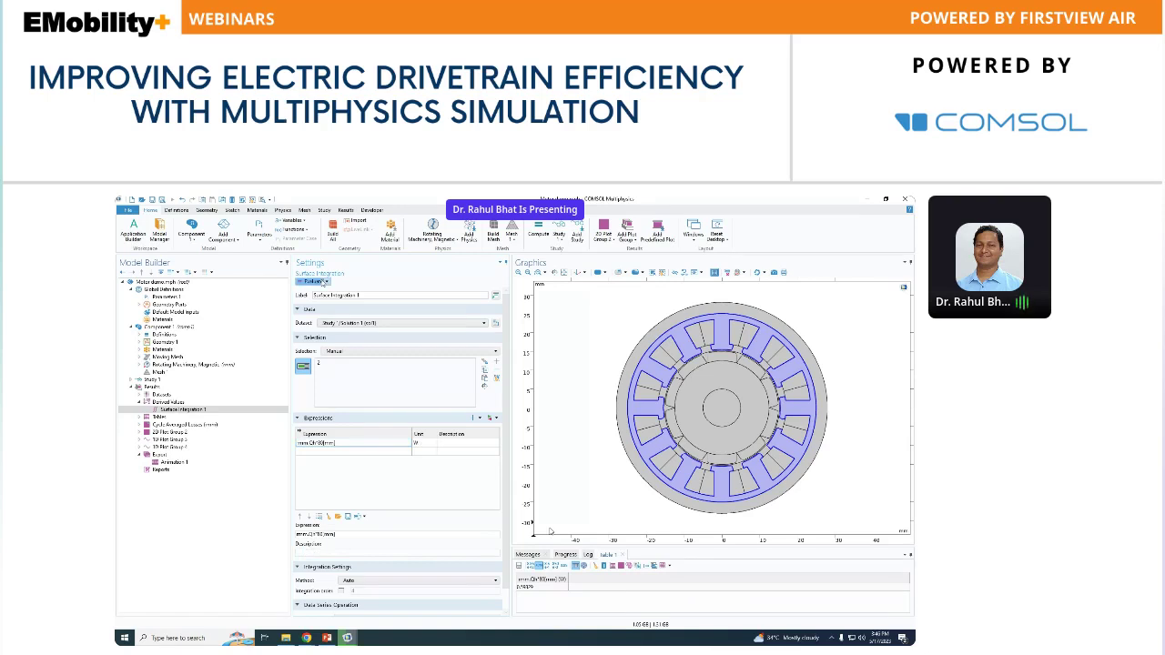
pyautogui.click(324, 282)
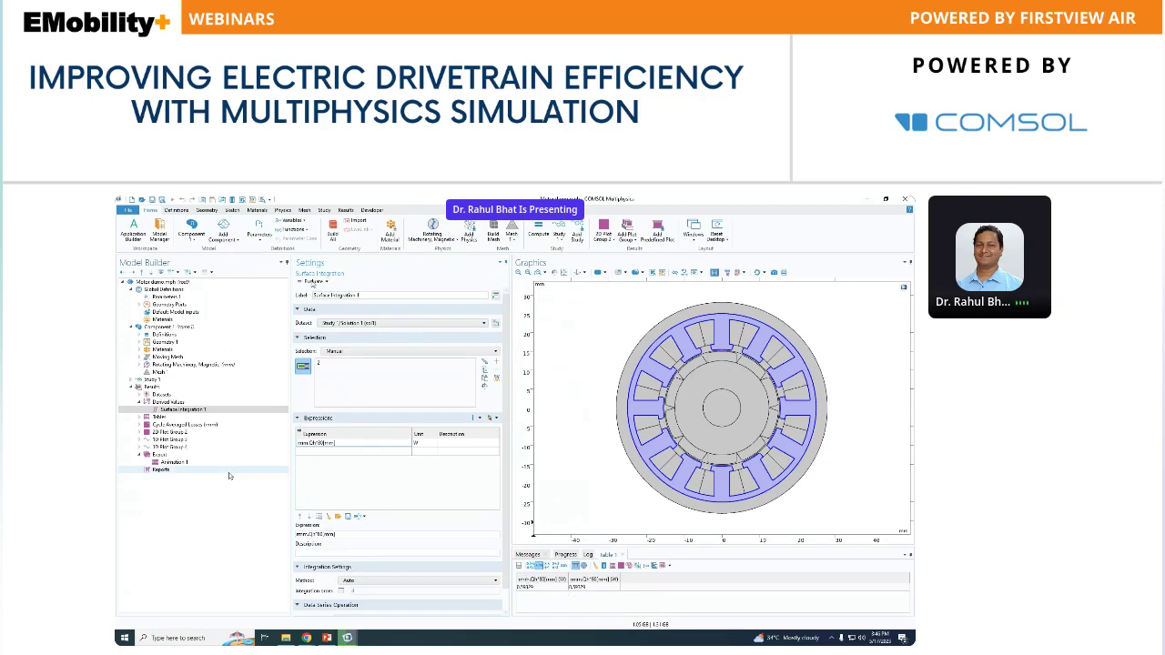
# Review the cycle averaged losses plot and the magnetic flux density surface in 2D Plot Group 2, enlarging the graphics area
pyautogui.click(165, 425)
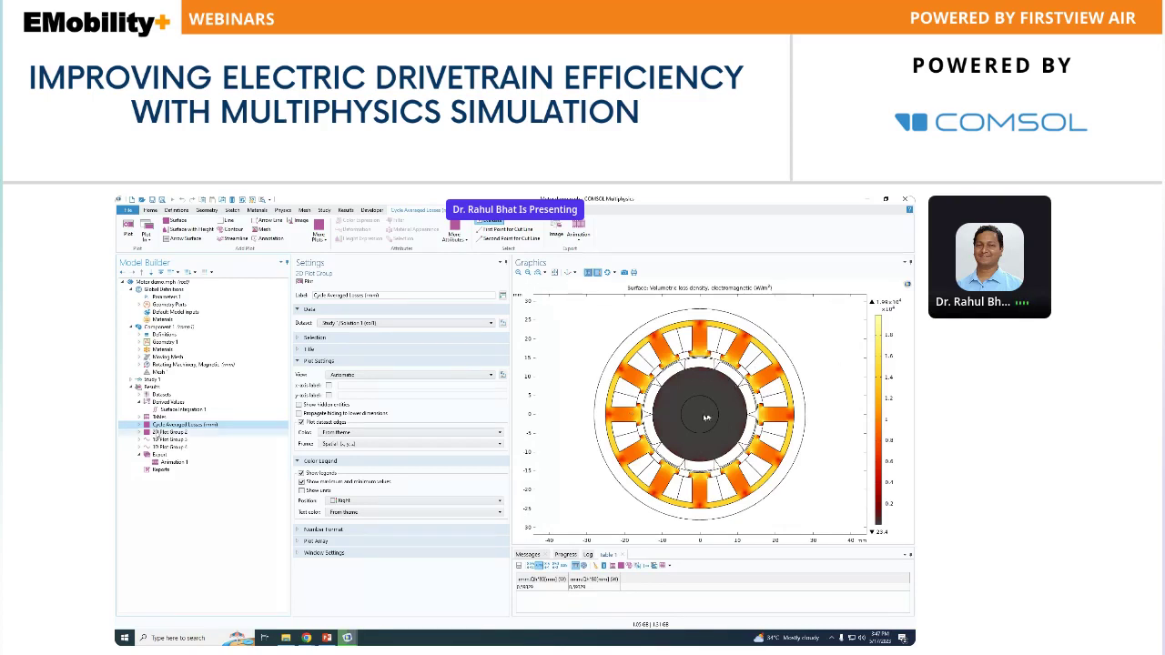
pyautogui.click(176, 412)
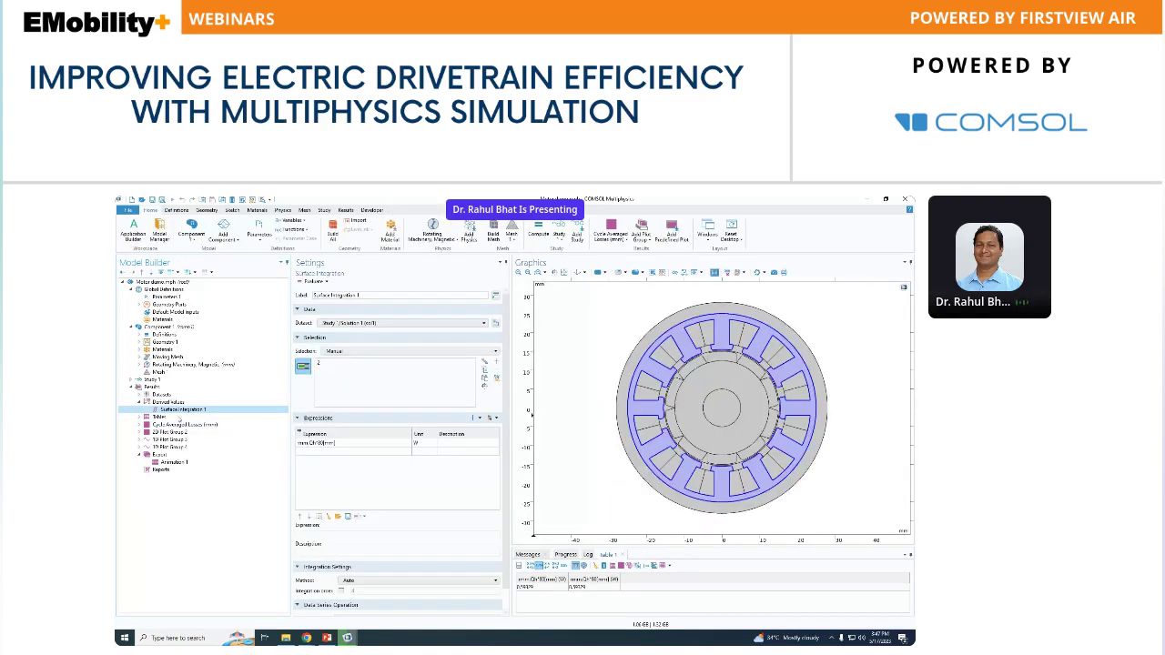
pyautogui.click(171, 433)
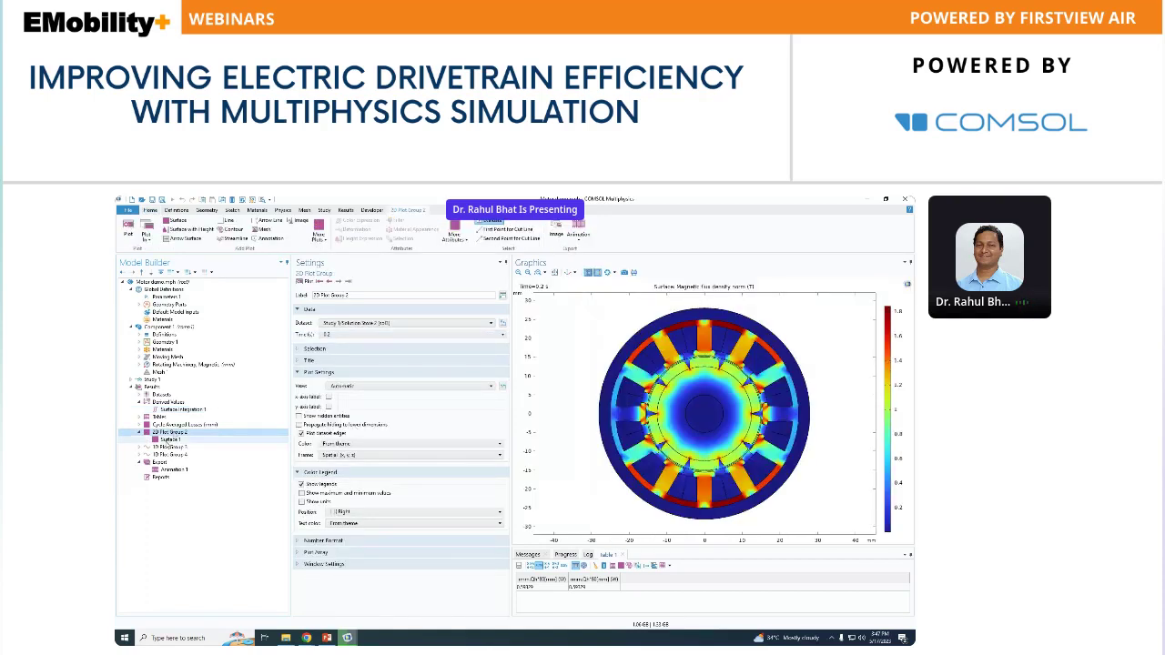
pyautogui.click(169, 440)
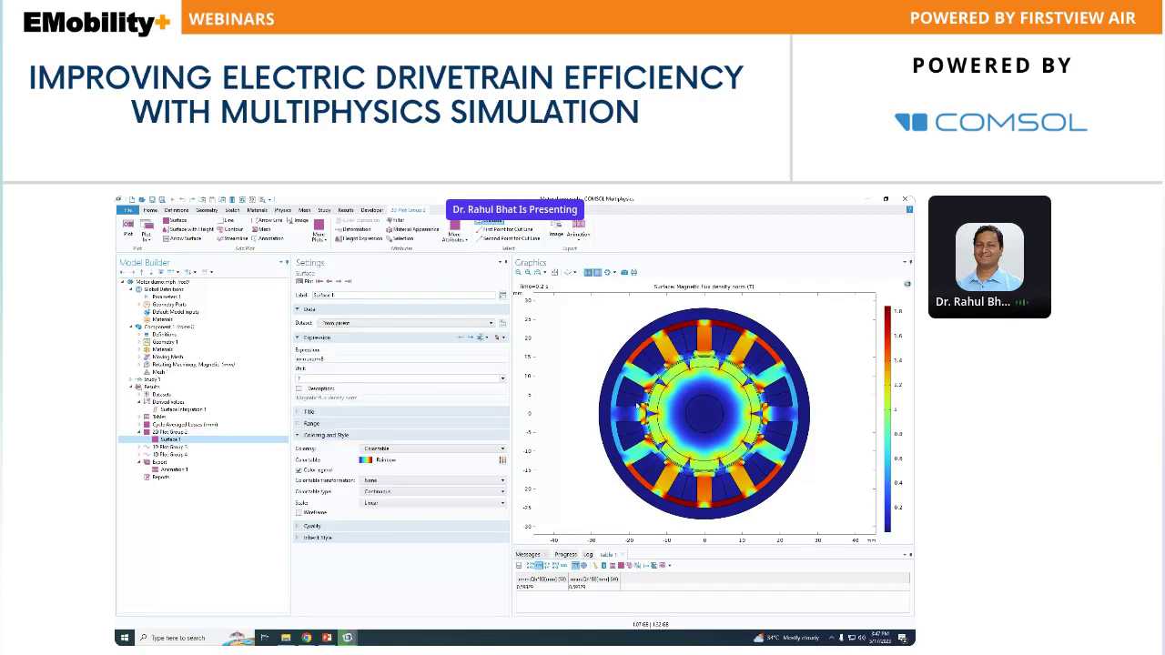
pyautogui.moveTo(676, 547); pyautogui.dragTo(677, 579)
pyautogui.click(555, 273)
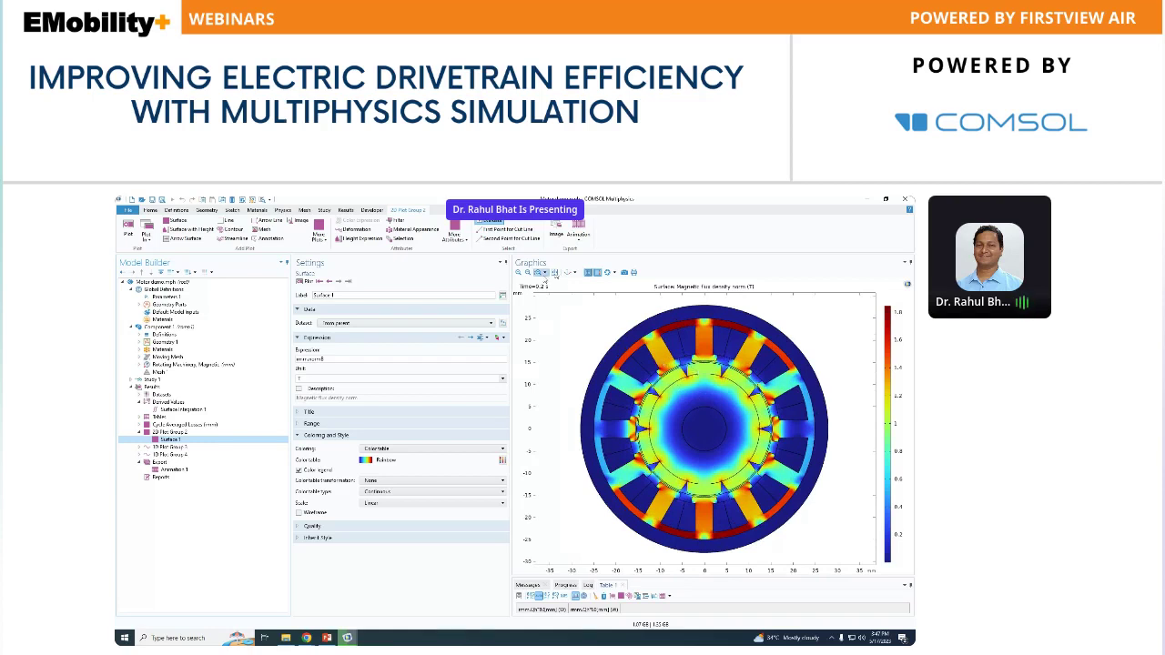
# Examine the flux density where a stator tooth meets the outer ring, and compare it with the cycle averaged losses plot
pyautogui.click(540, 273)
pyautogui.moveTo(746, 328); pyautogui.dragTo(769, 373)
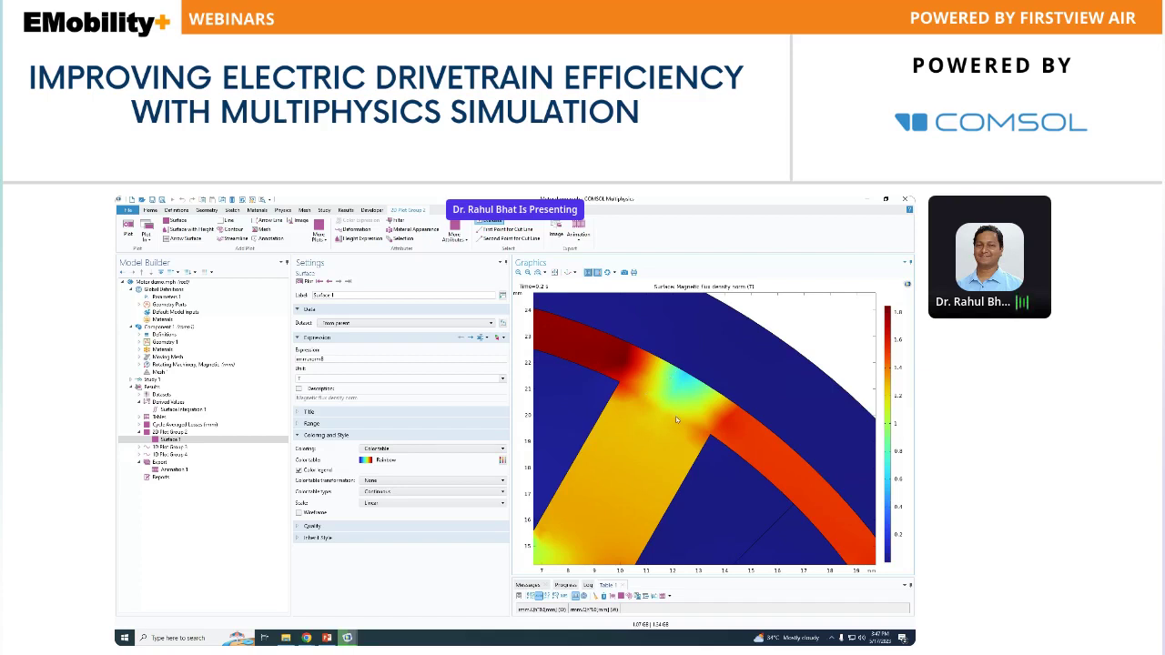
pyautogui.click(551, 272)
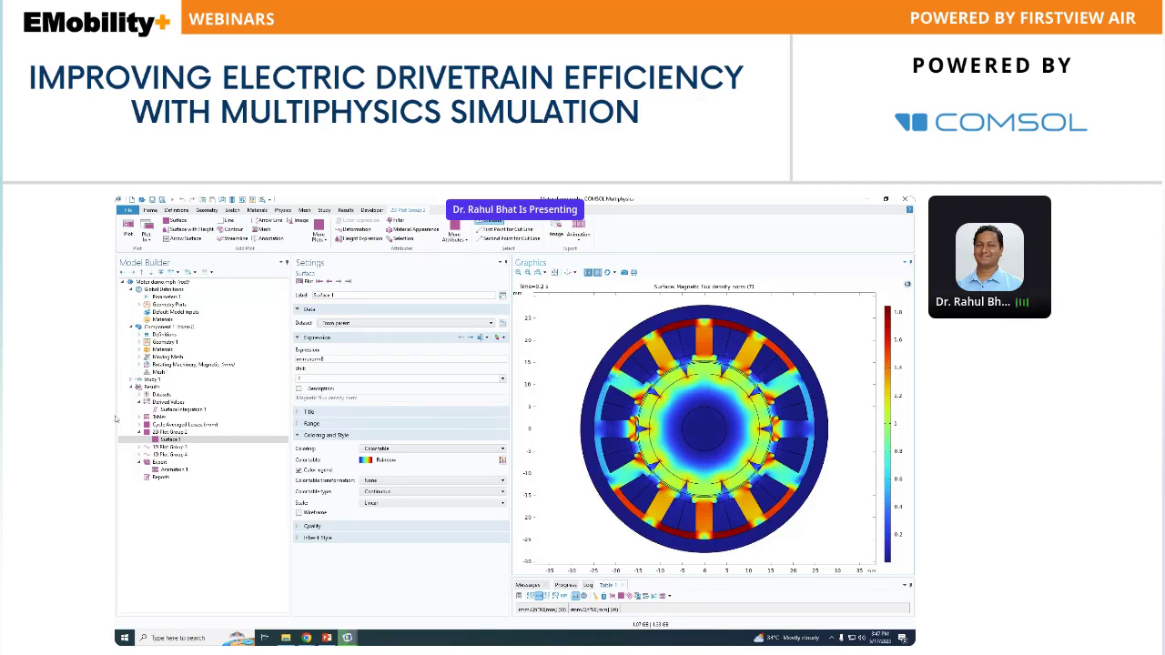
pyautogui.click(171, 441)
pyautogui.press('Up')
pyautogui.press('Up')
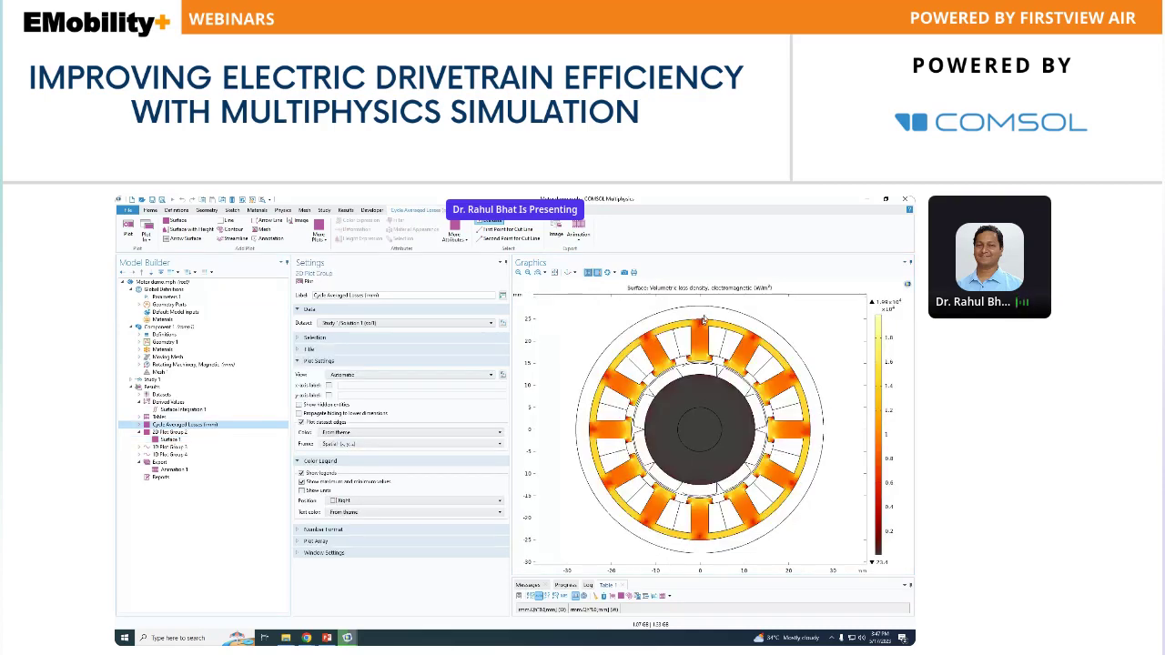
# Examine the flux density around a stator tooth tip in 2D Plot Group 2, and open the settings of Animation 1
pyautogui.press('Down')
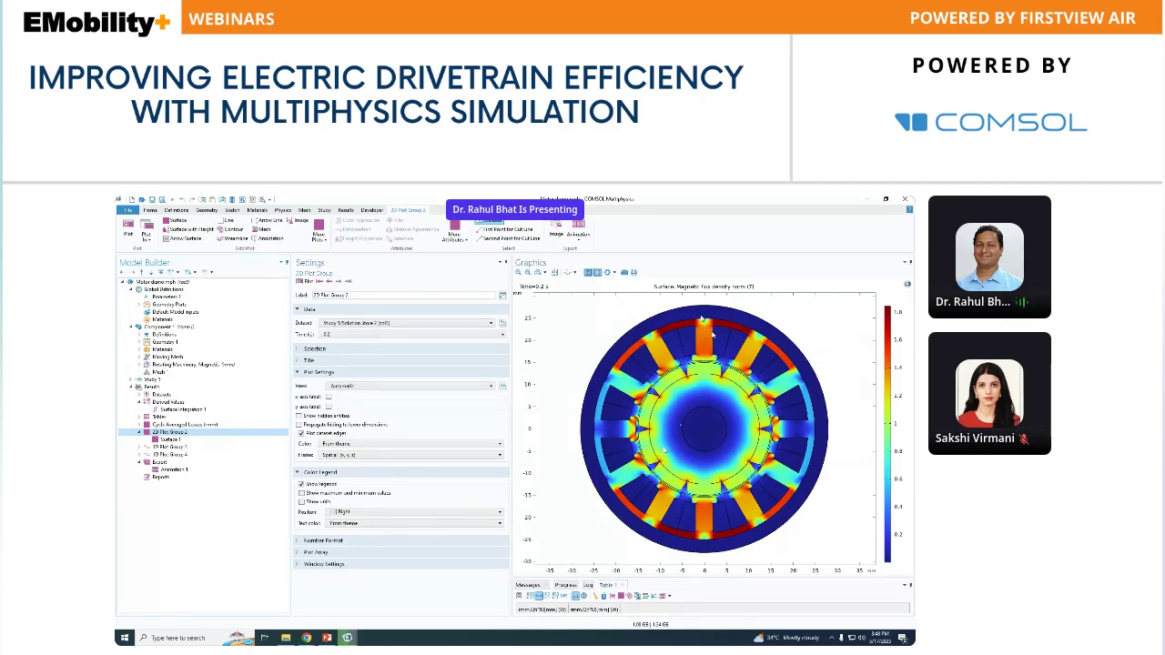
pyautogui.click(541, 272)
pyautogui.moveTo(658, 362); pyautogui.dragTo(671, 374)
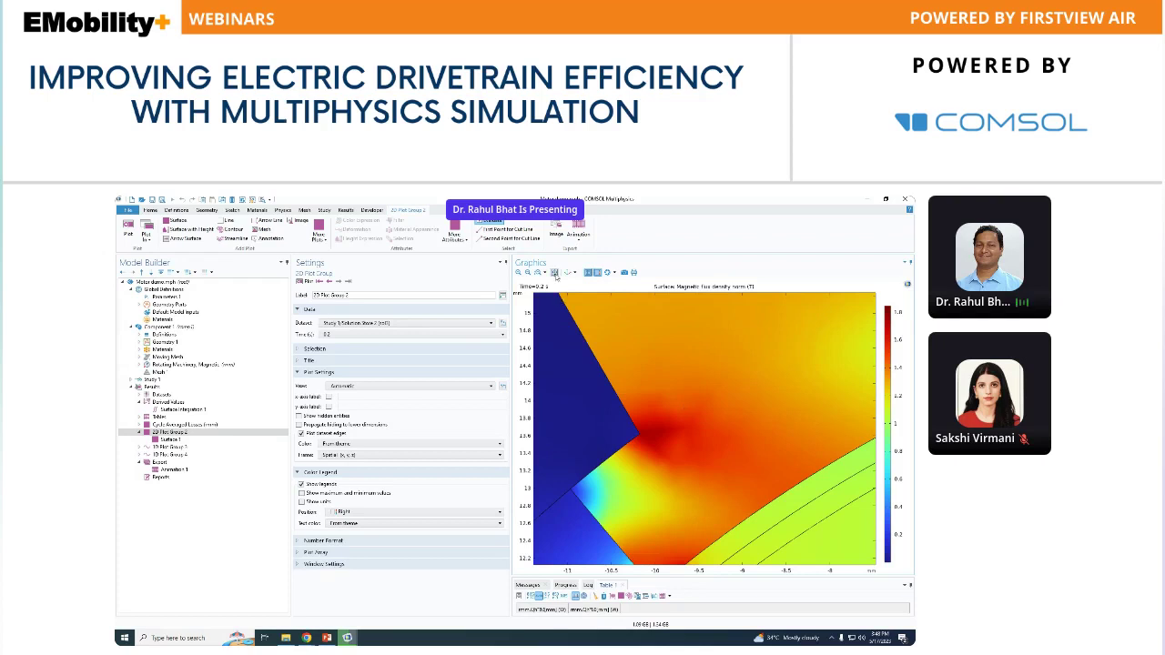
pyautogui.click(554, 273)
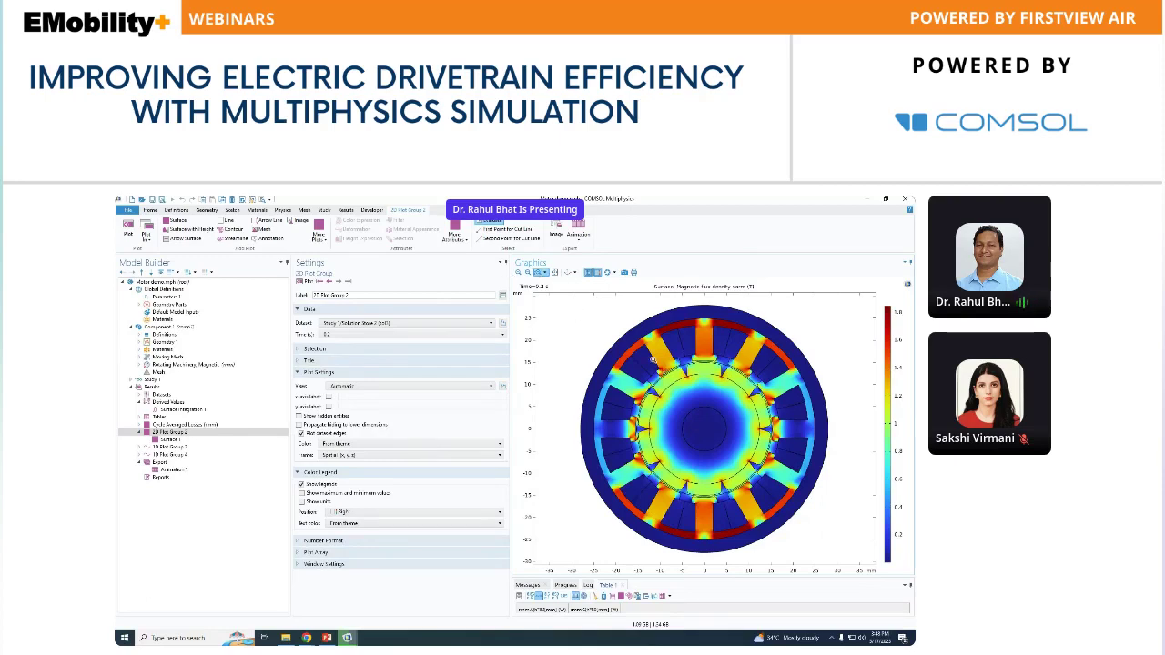
pyautogui.moveTo(652, 360); pyautogui.dragTo(673, 378)
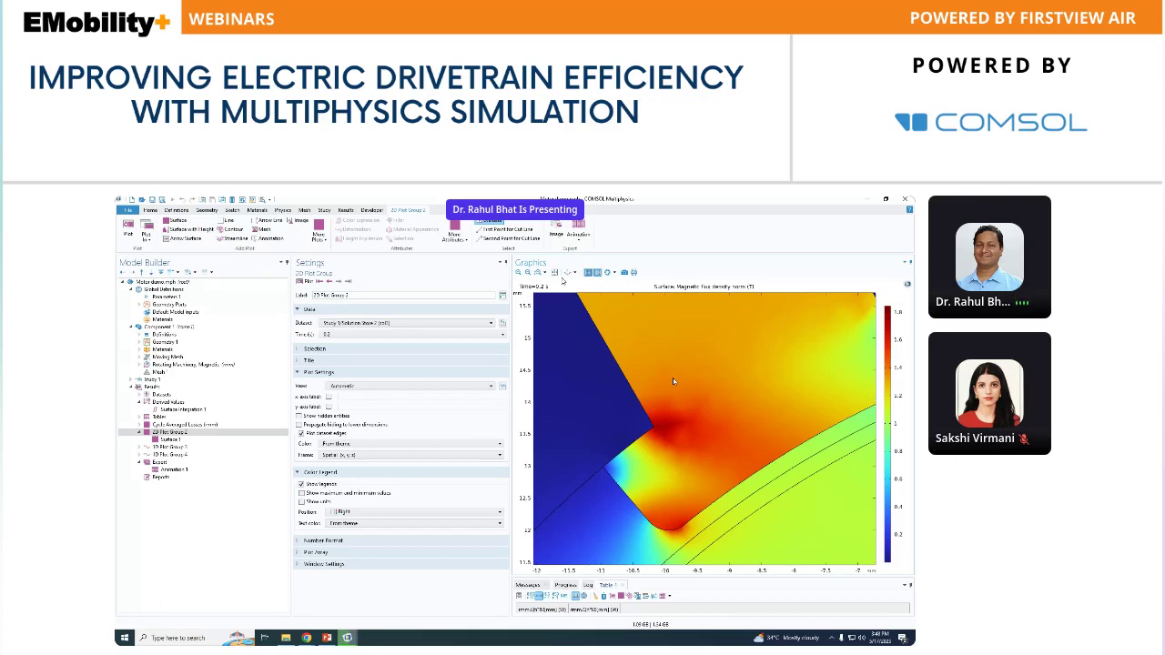
pyautogui.press('F8')
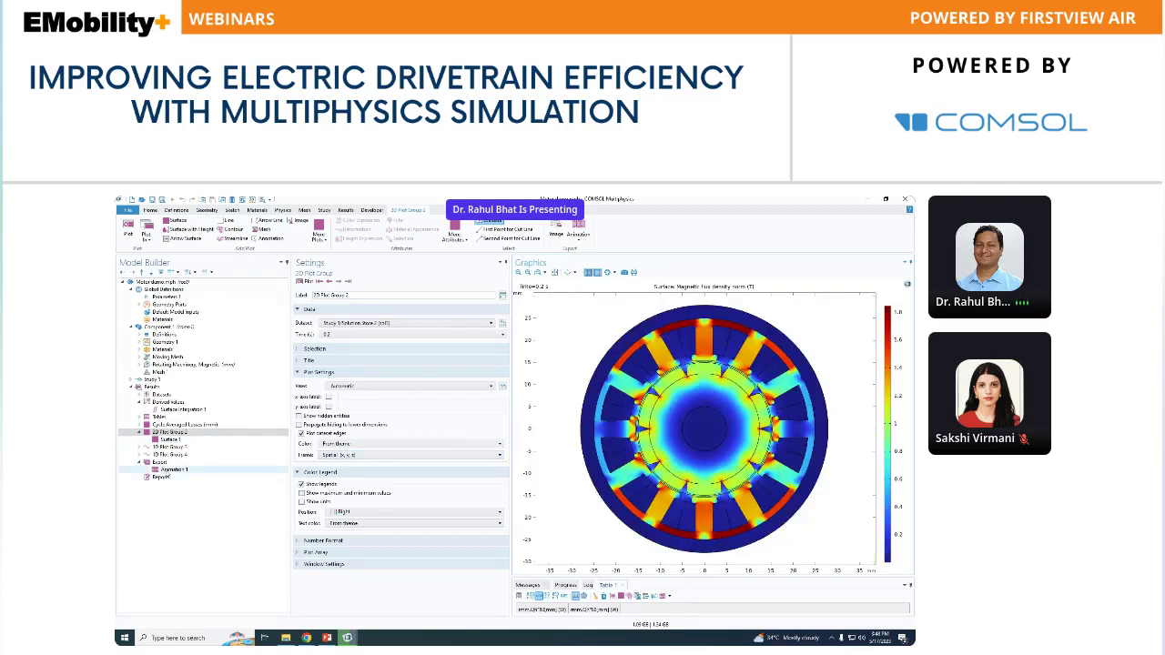
pyautogui.click(173, 468)
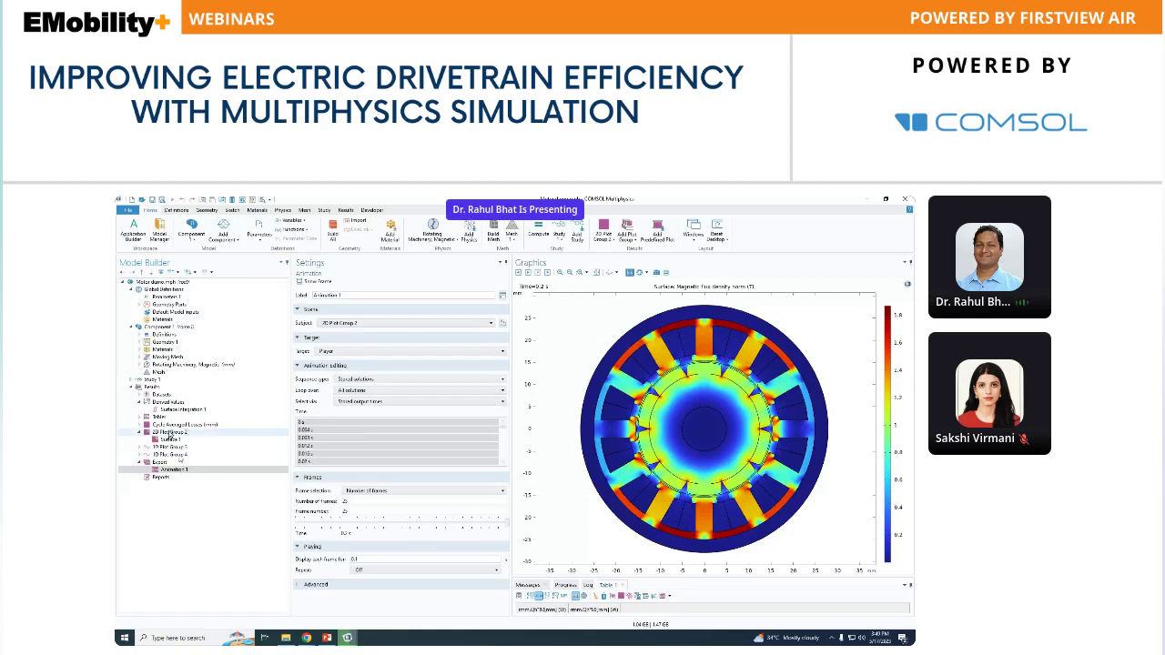
# Display the winding phase voltages of Global 1 in 1D Plot Group 3, and browse the Winding expressions available for its y-axis data
pyautogui.click(126, 448)
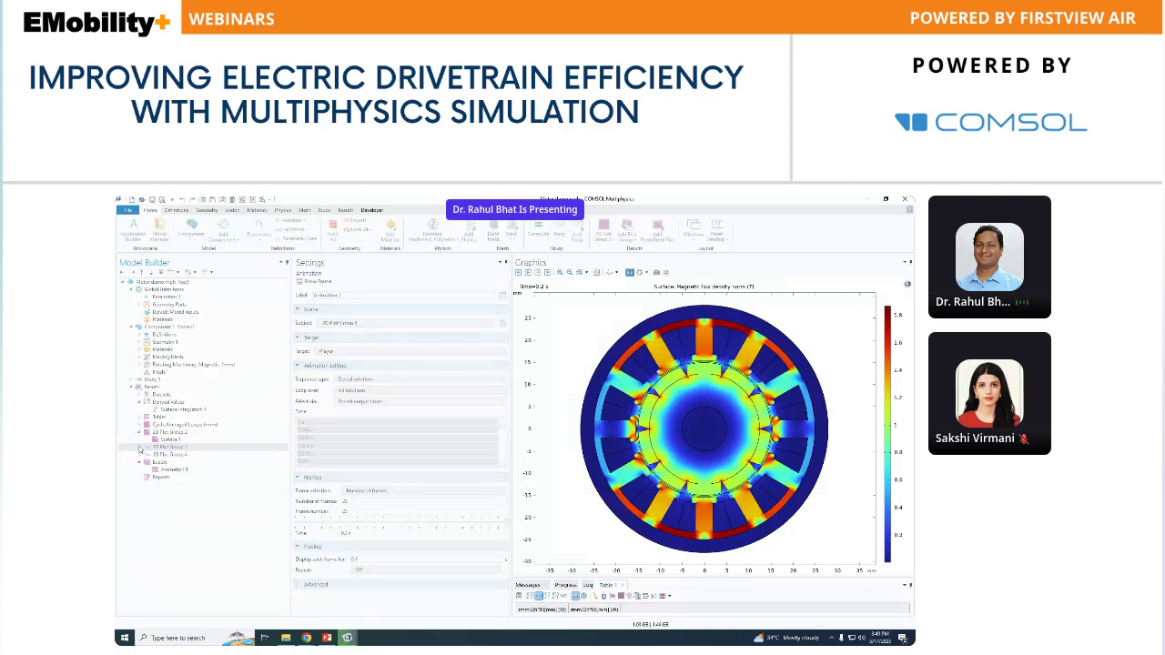
pyautogui.click(168, 454)
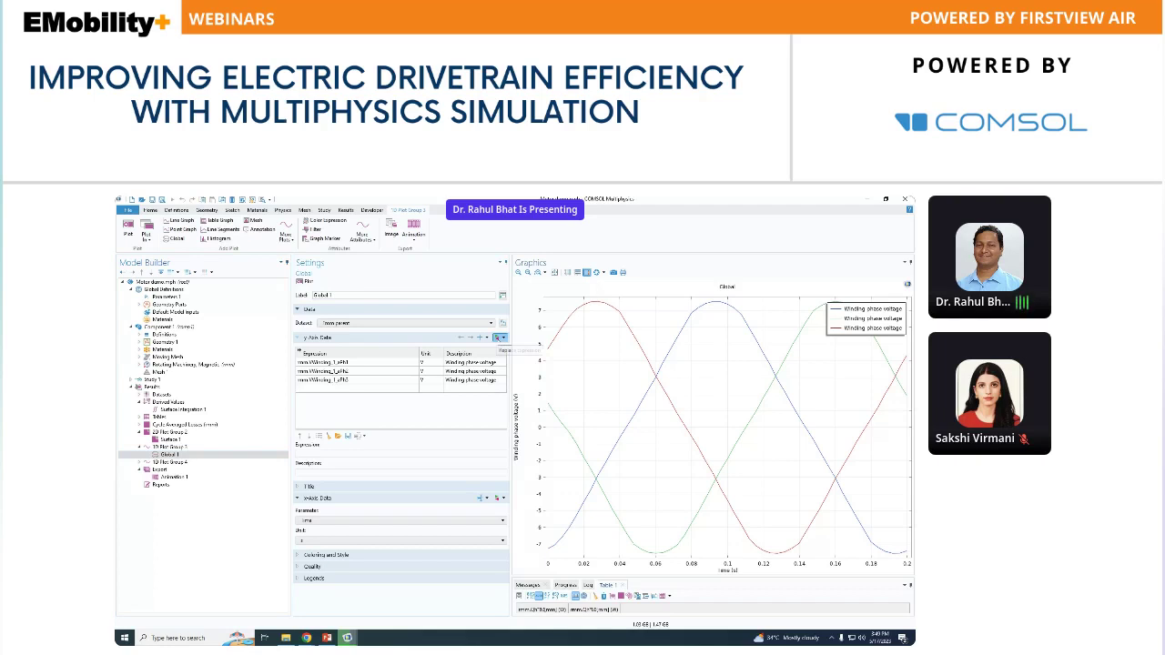
pyautogui.click(497, 337)
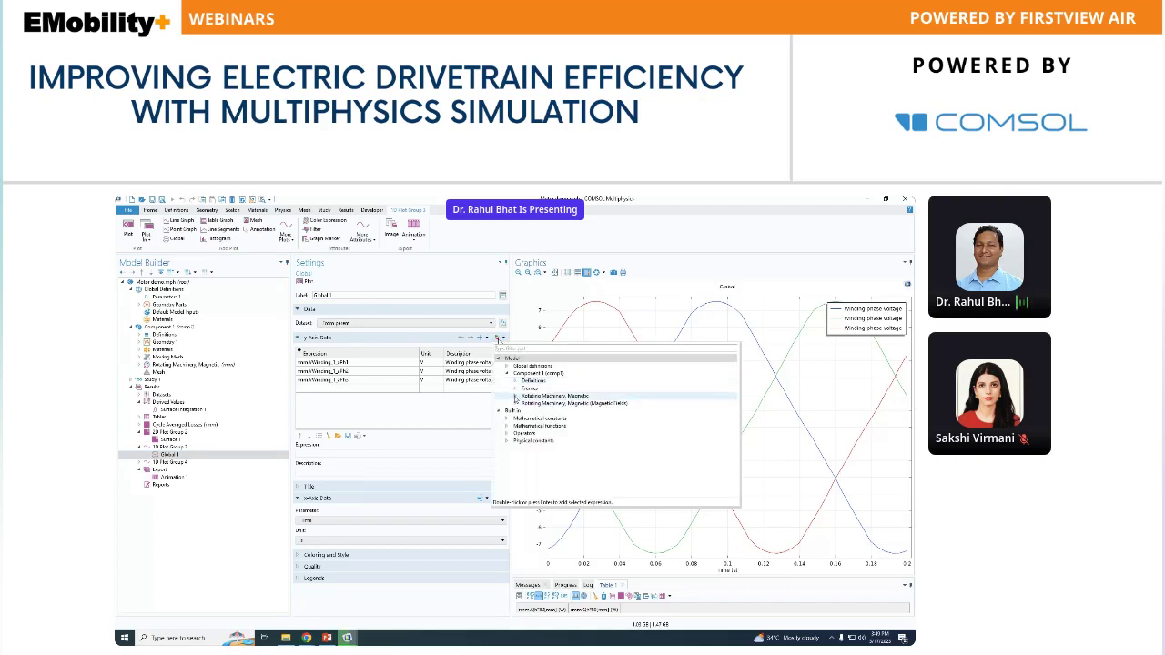
pyautogui.click(514, 396)
pyautogui.click(523, 419)
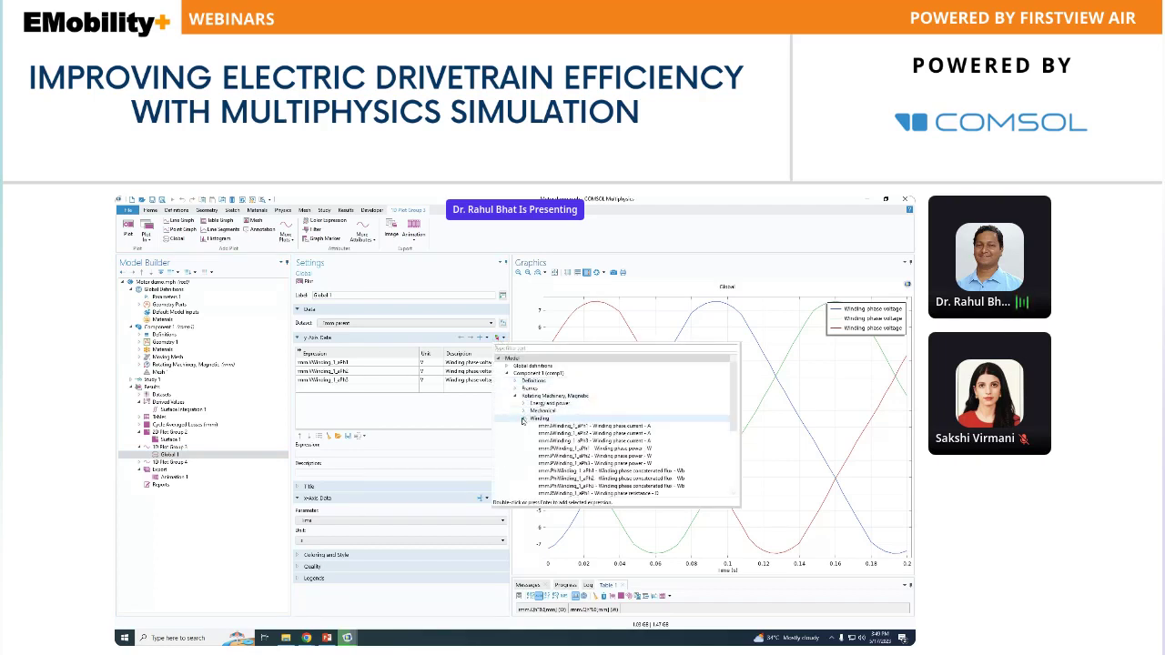
pyautogui.click(583, 441)
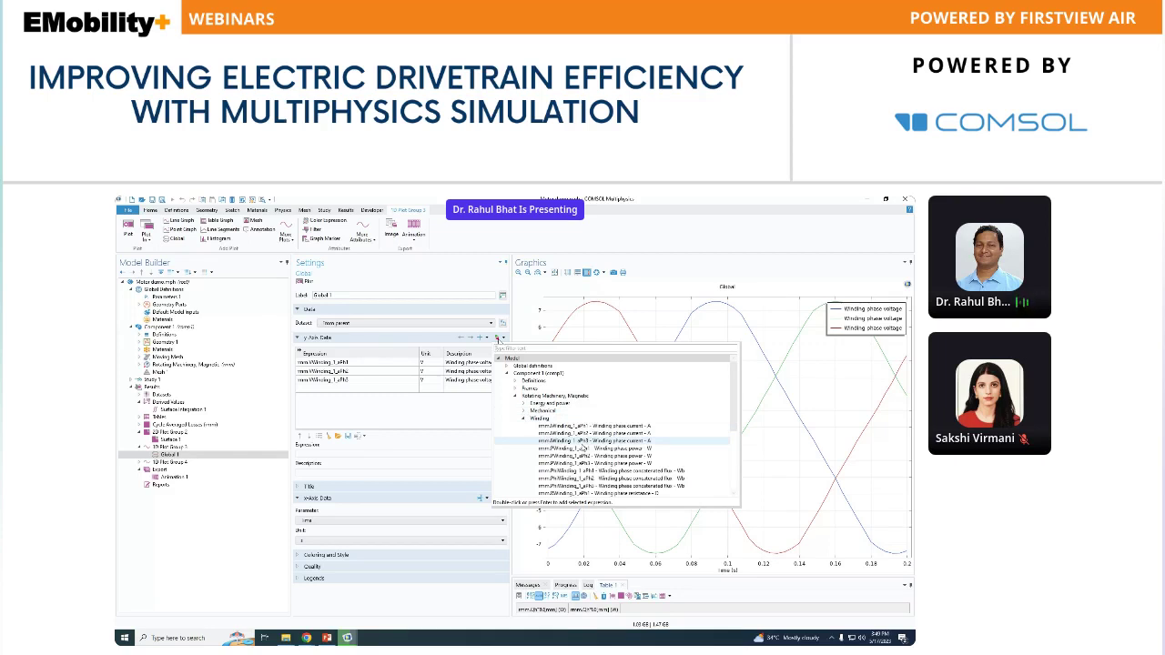
pyautogui.scroll(-1, 587, 428)
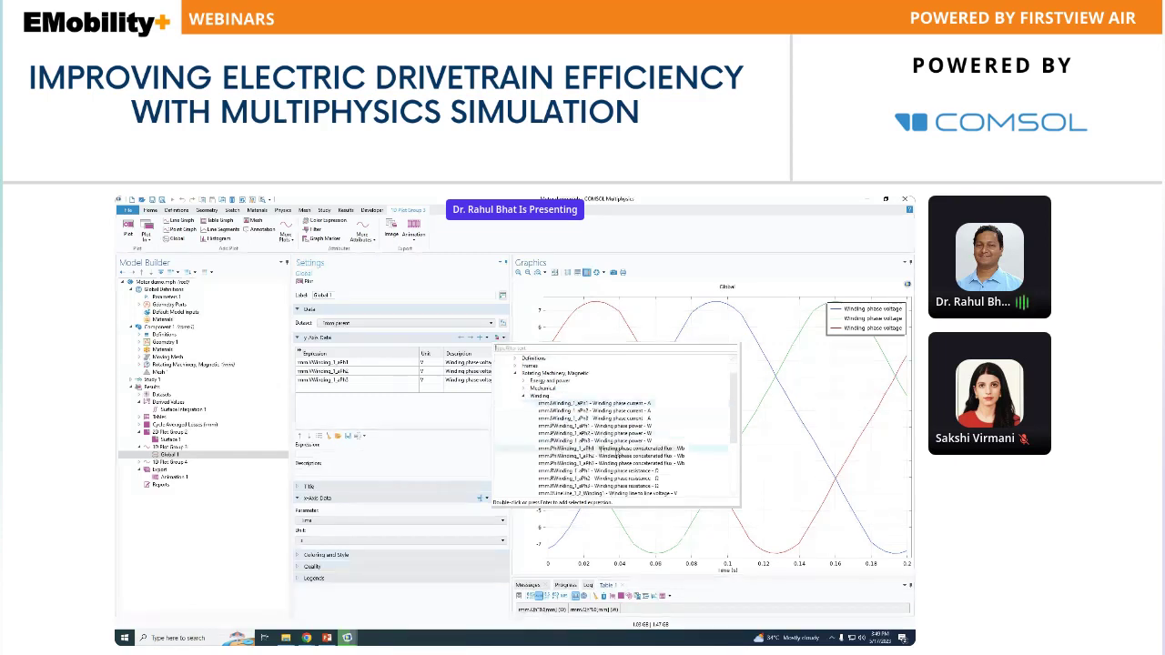
pyautogui.scroll(-1, 601, 449)
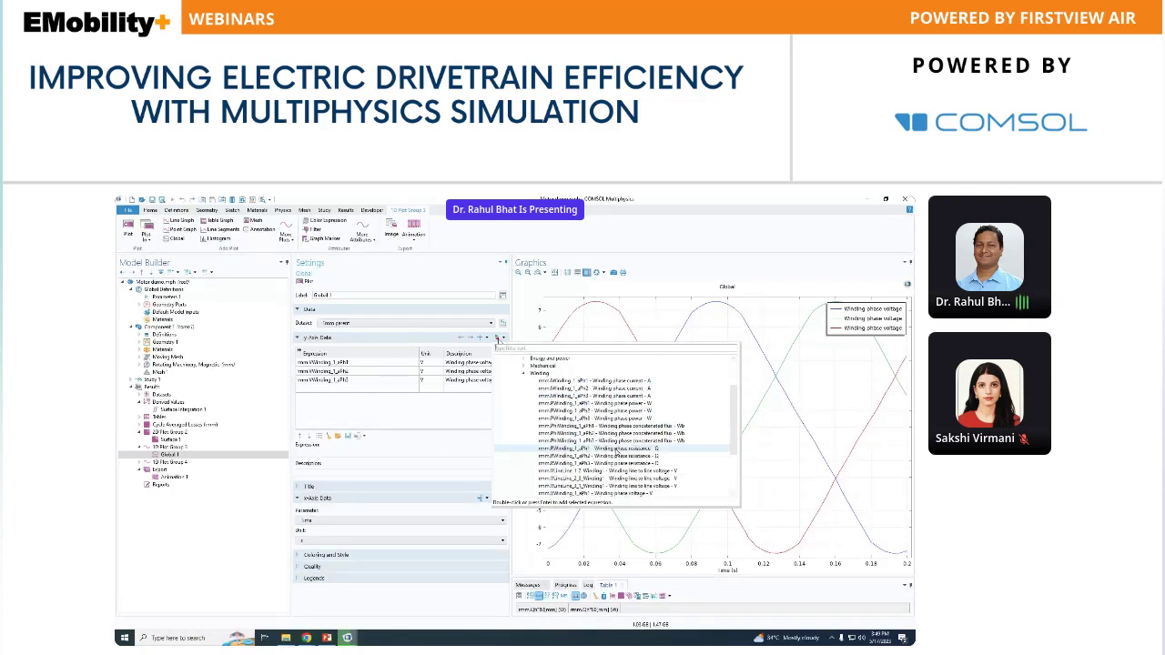
pyautogui.scroll(-1, 617, 449)
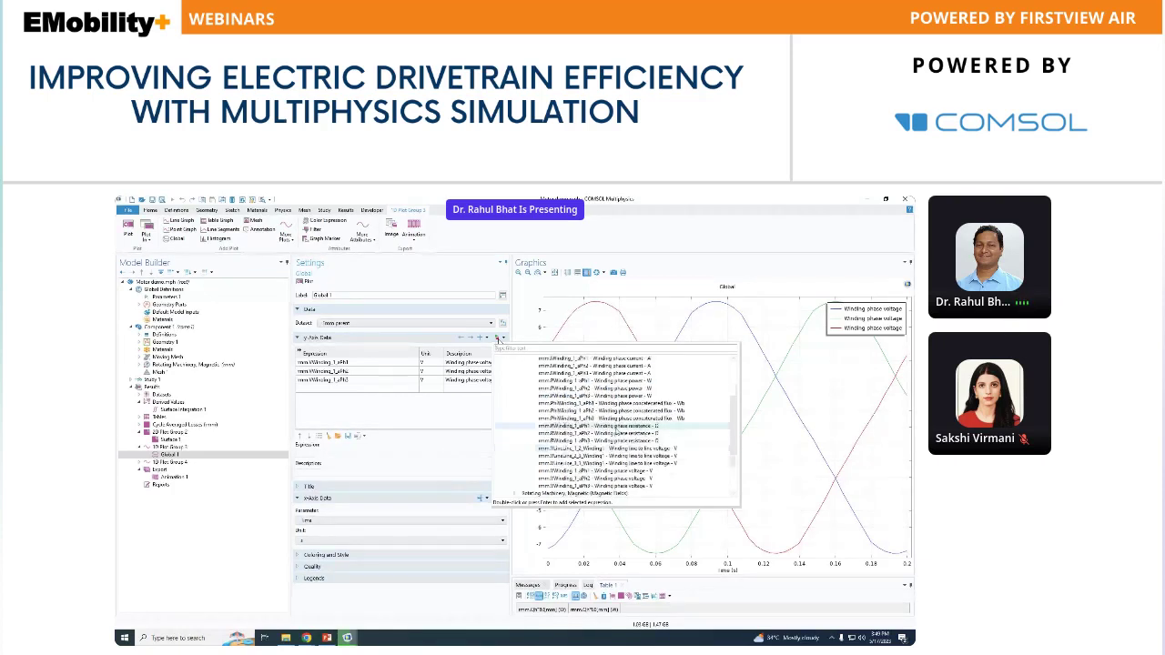
pyautogui.scroll(-1, 617, 430)
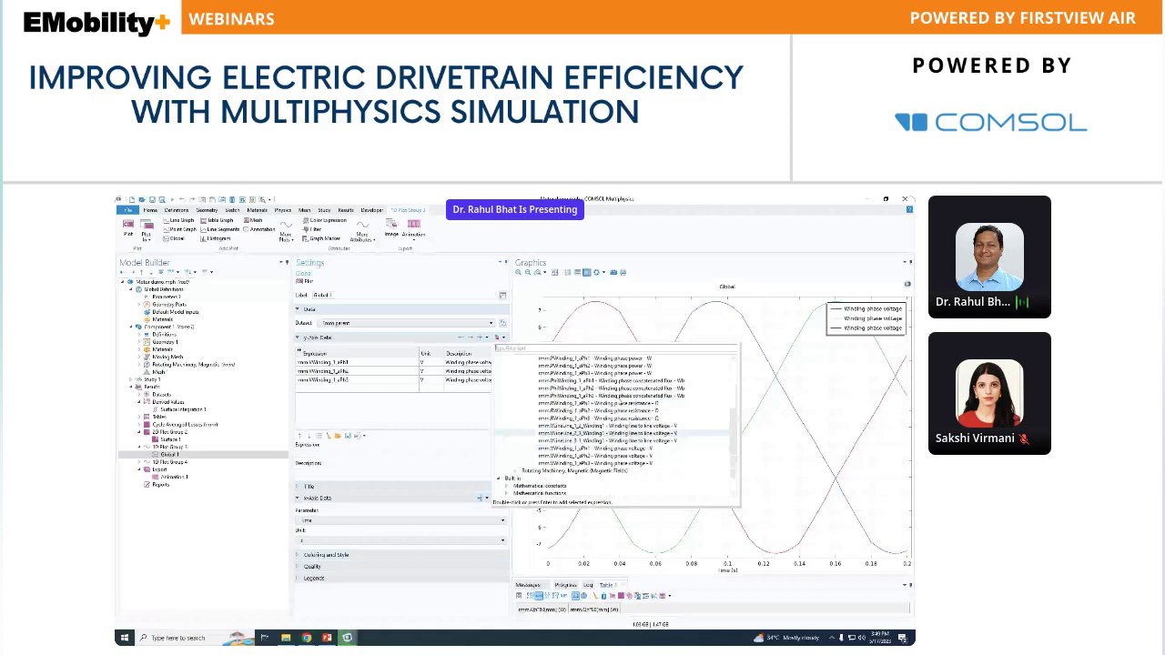
pyautogui.click(444, 421)
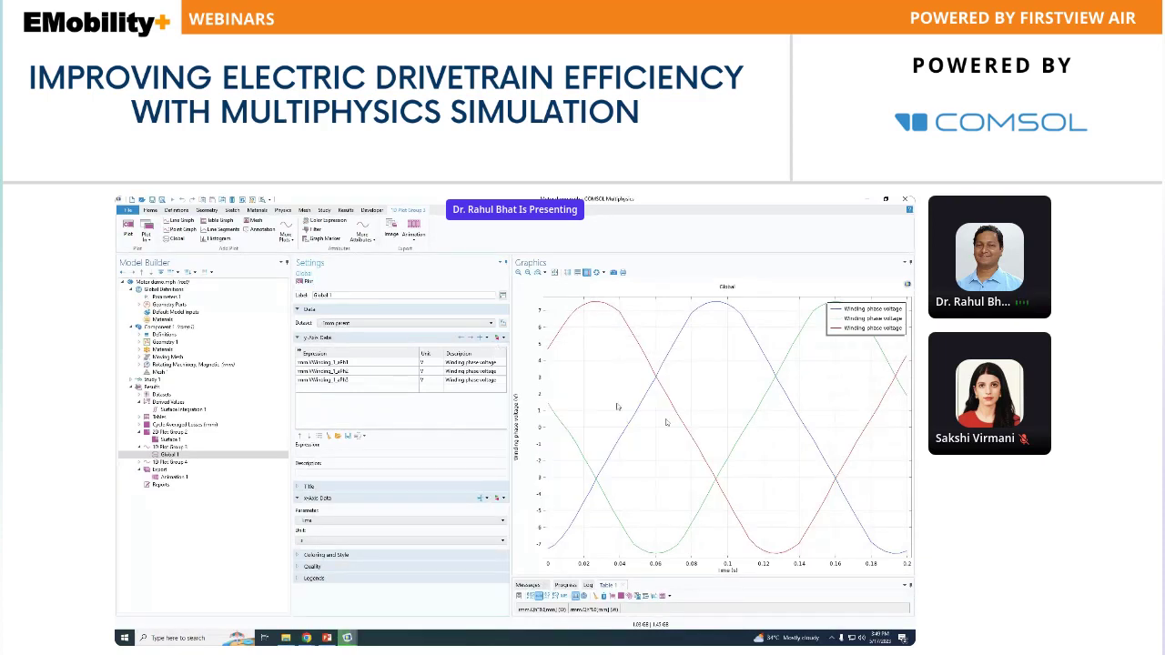
# Review the axial torque graph and its Global 1 plot in 1D Plot Group 4, and return to the PowerPoint presentation
pyautogui.click(170, 462)
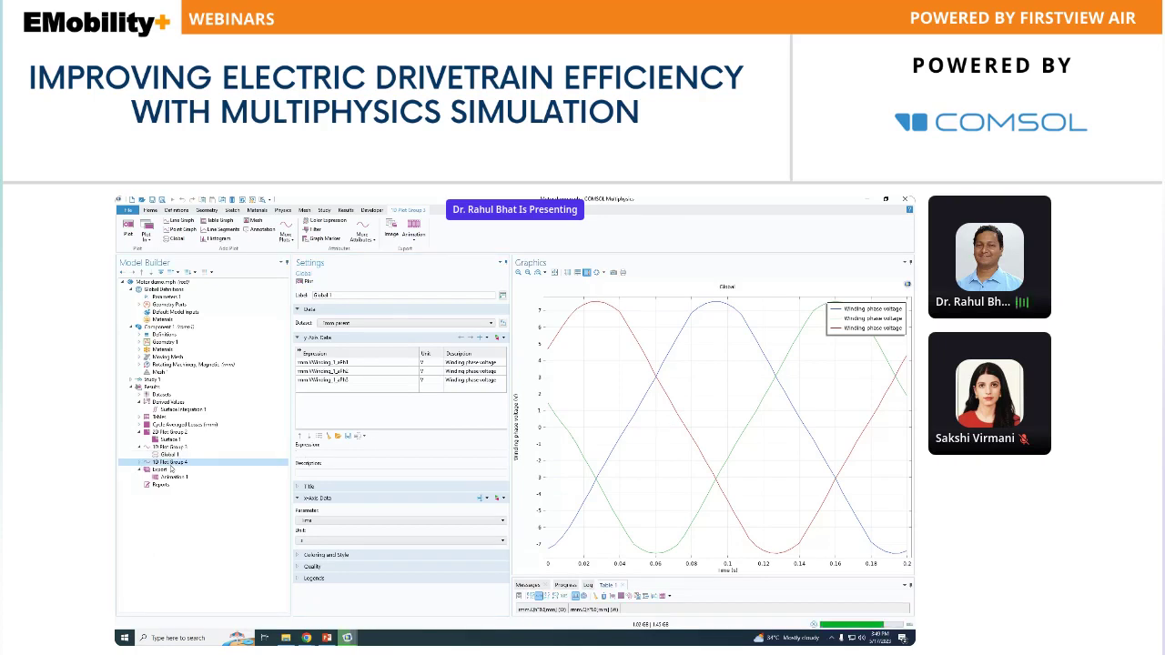
pyautogui.doubleClick(171, 463)
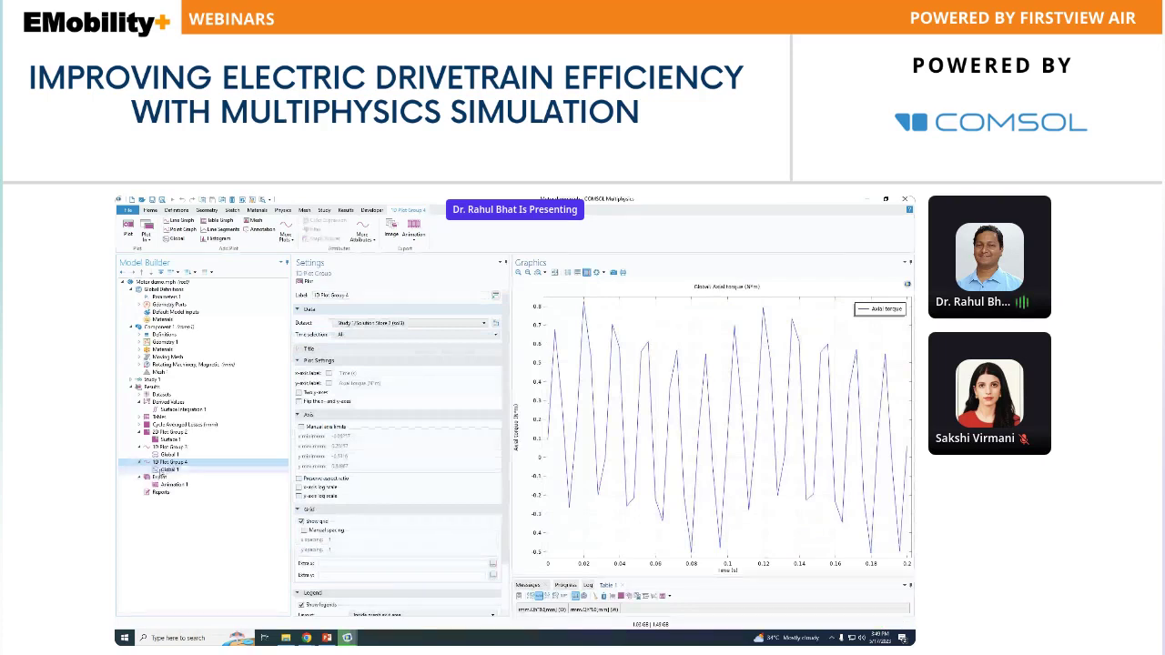
pyautogui.click(168, 469)
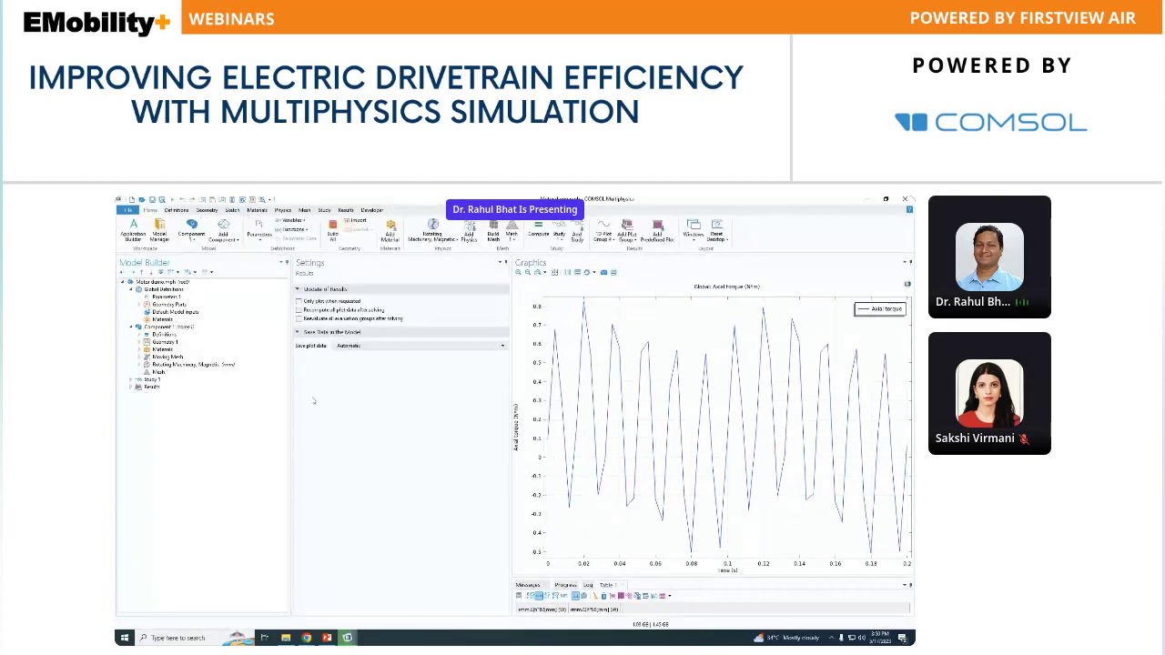
pyautogui.click(871, 198)
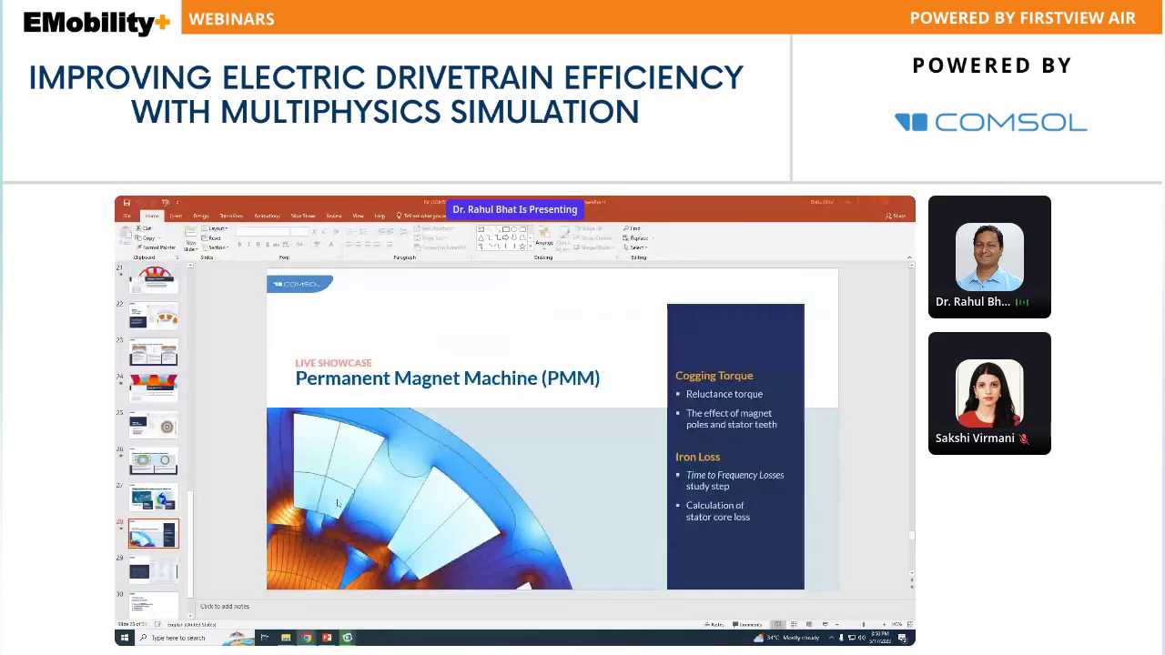